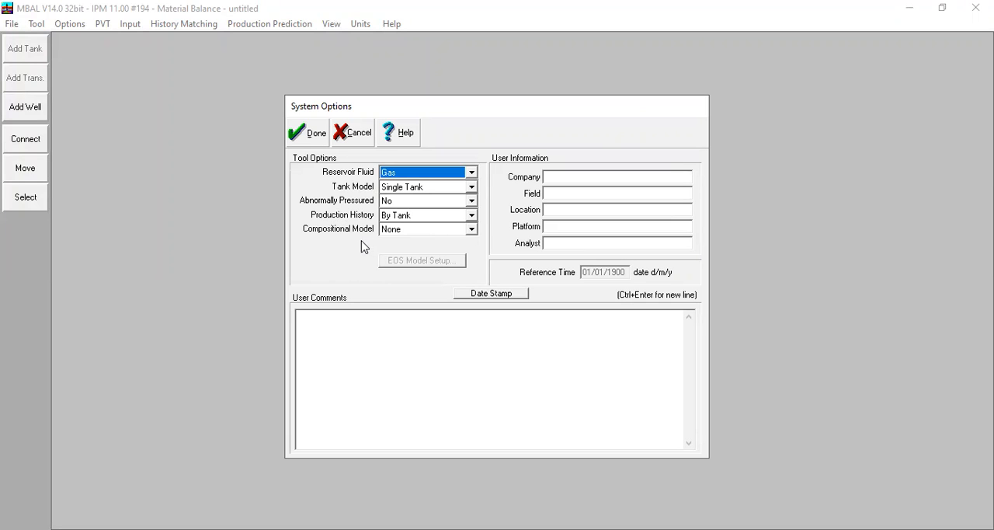
Step: Accept the system options for a single-tank gas reservoir
left_click(570, 194)
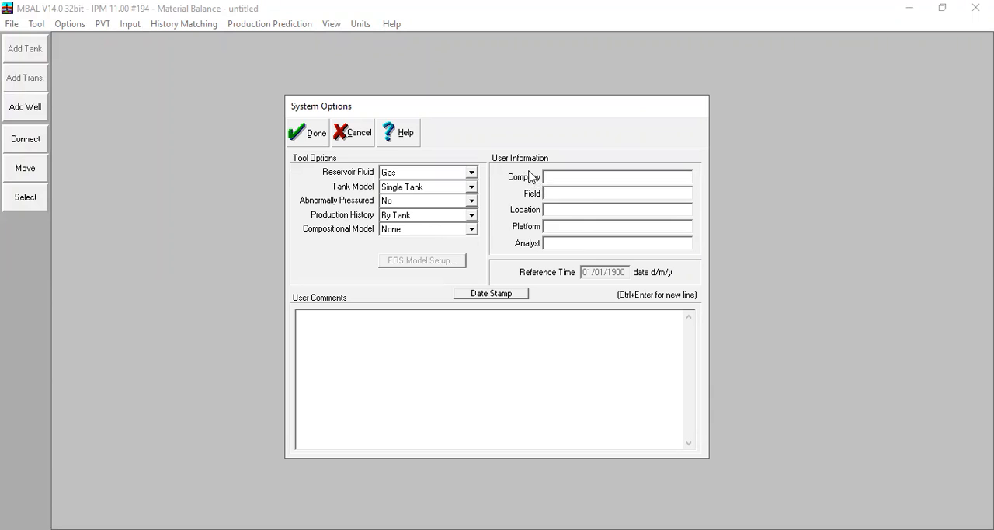
left_click(563, 210)
left_click(468, 349)
left_click(315, 143)
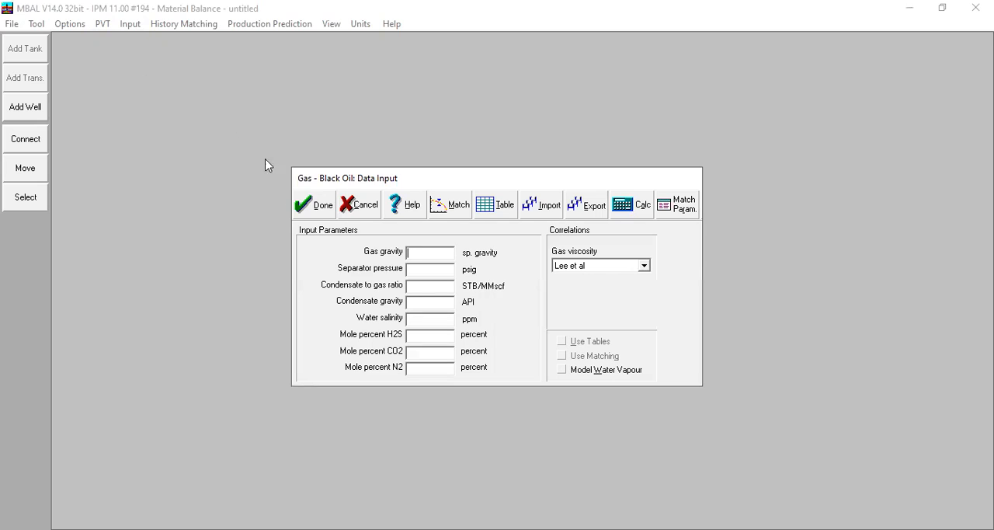
Step: In the gas PVT data, set gas gravity to 0,78, separator pressure to 200 psig and condensate to gas ratio to 0
left_click(426, 255)
left_click_drag(533, 173, 592, 160)
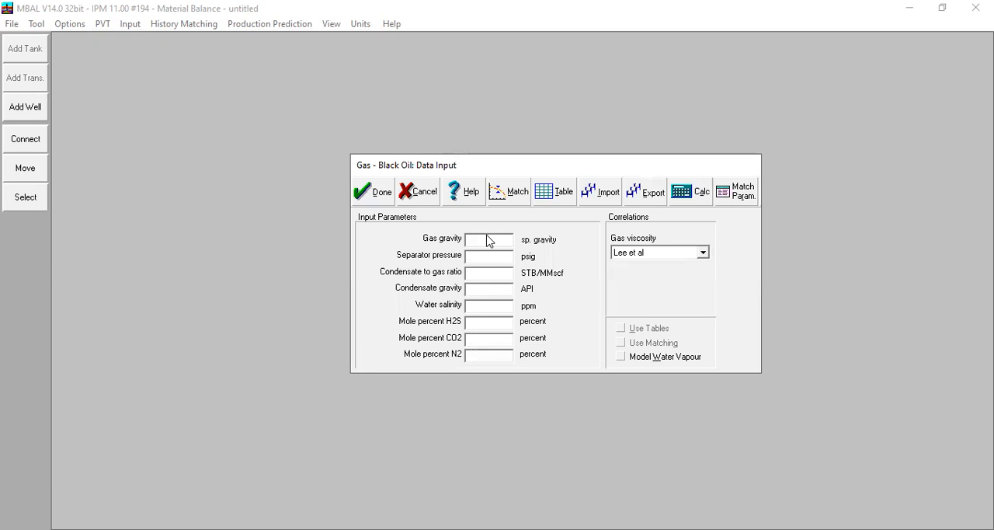
type("0,78")
left_click(491, 264)
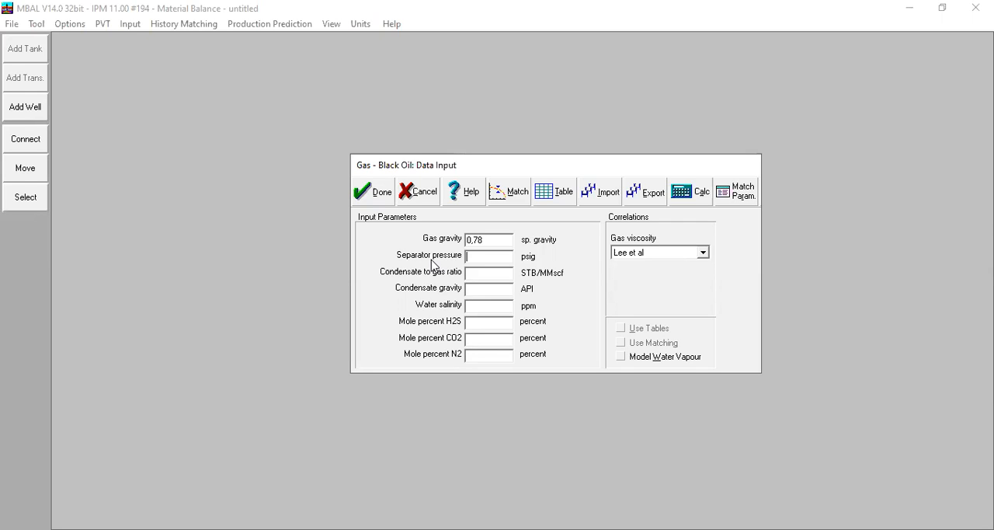
type("200")
key("Tab")
type("0")
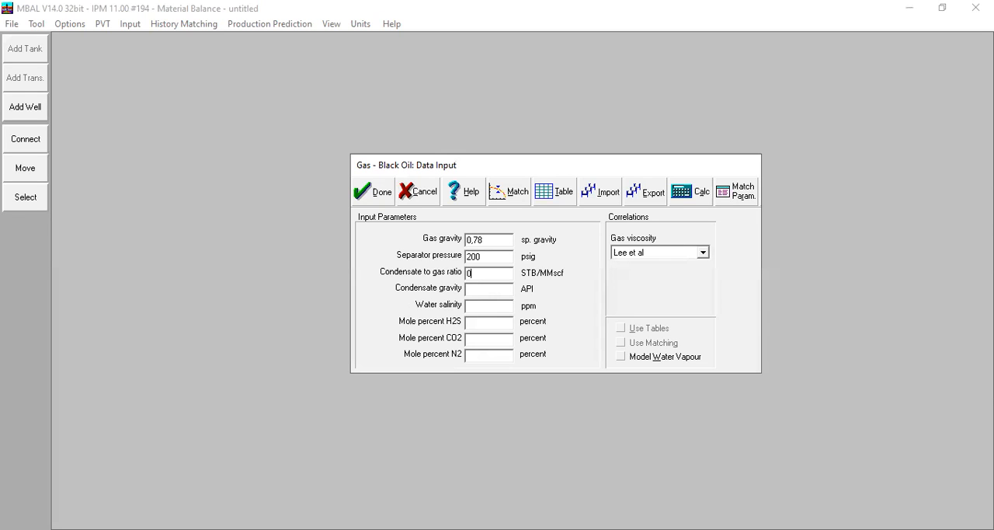
Step: Set condensate gravity to 42 API, water salinity to 10000 ppm, and the H2S, CO2 and N2 mole percents to 0
left_click(491, 293)
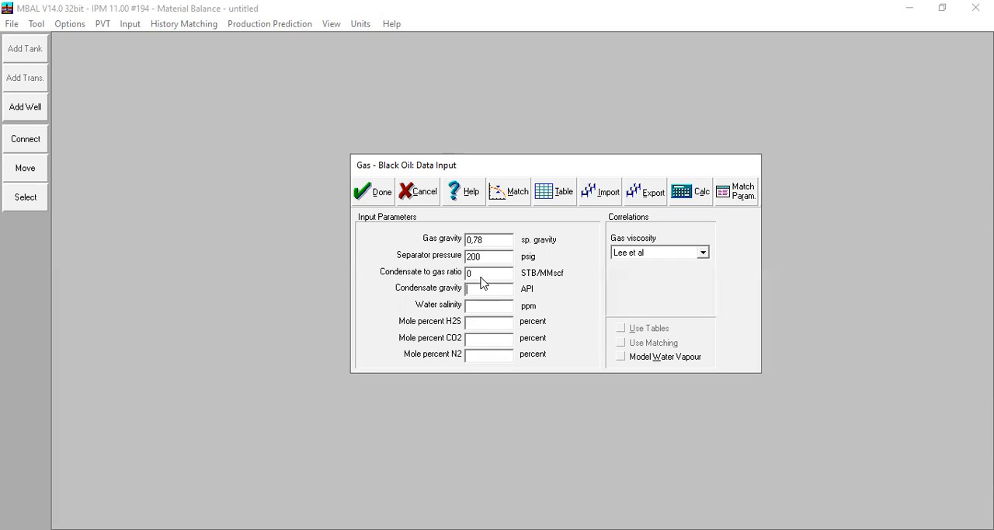
type("42")
left_click(504, 307)
type("10000")
left_click(491, 325)
type("0")
left_click(478, 344)
type("0")
left_click(483, 357)
type("0")
left_click(509, 194)
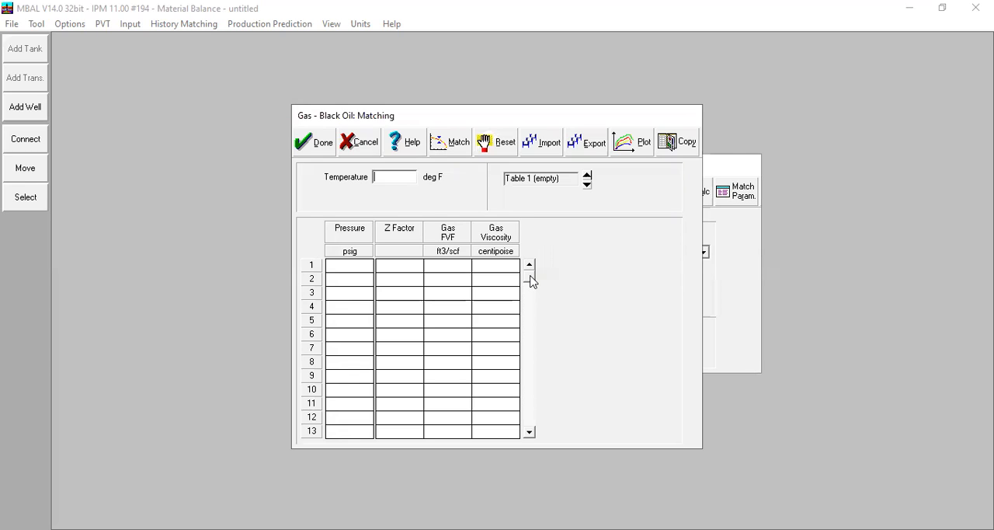
left_click(427, 253)
left_click(407, 268)
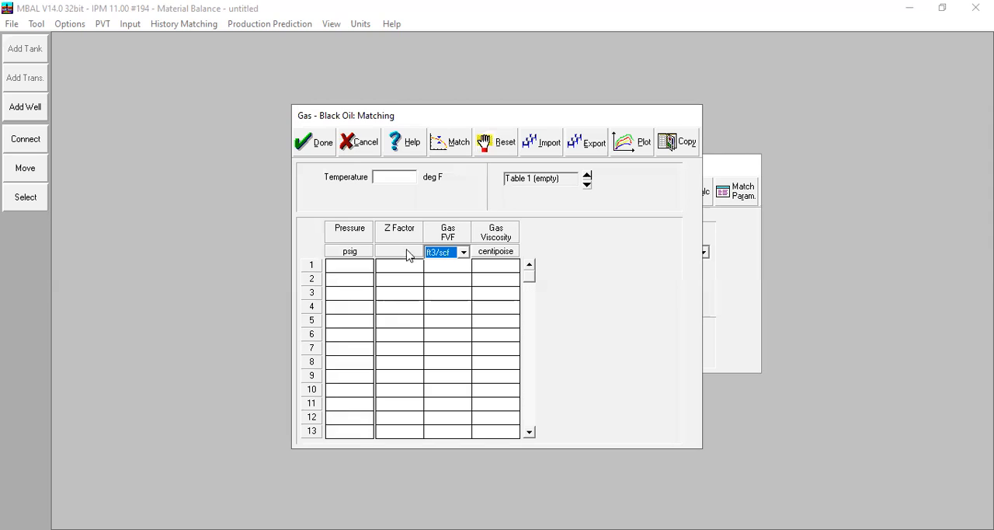
left_click(368, 150)
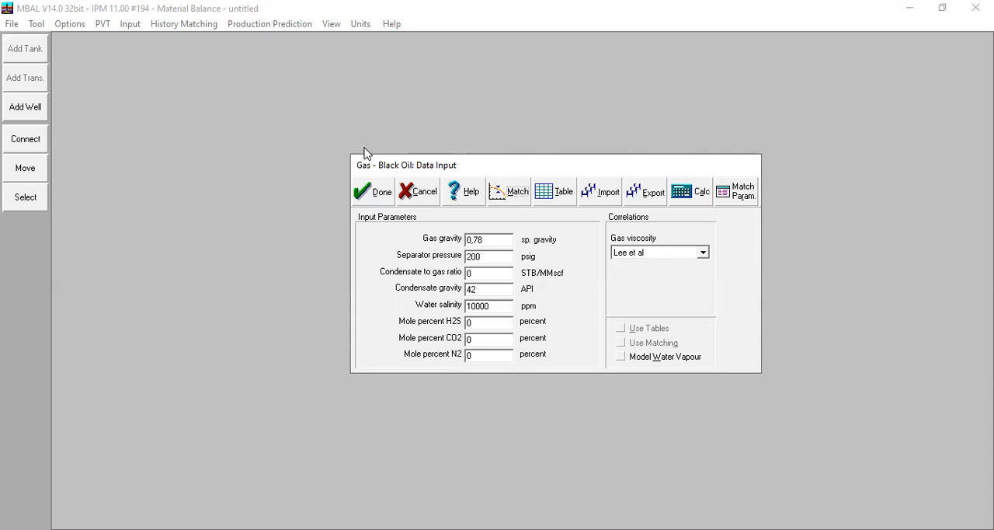
Step: Accept the gas PVT data and open the tank's input data
left_click(493, 241)
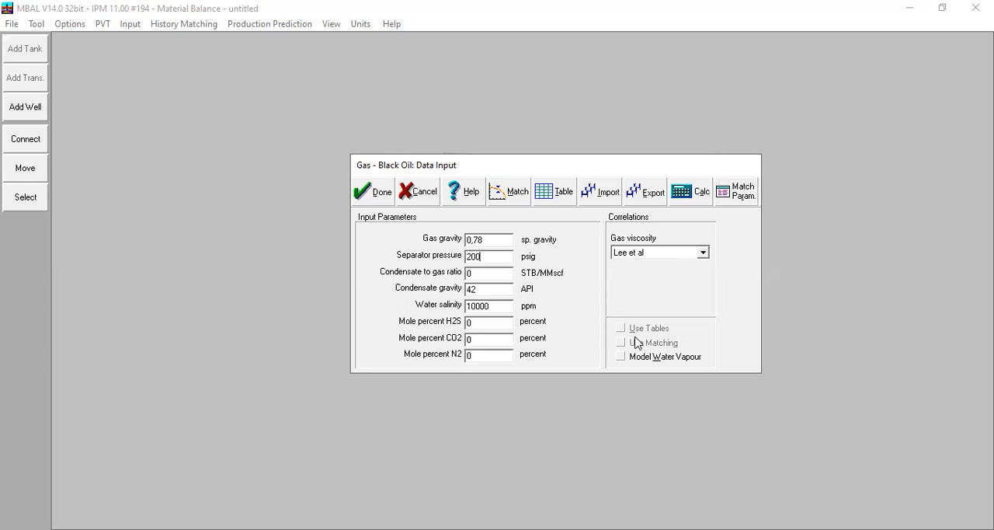
left_click(363, 185)
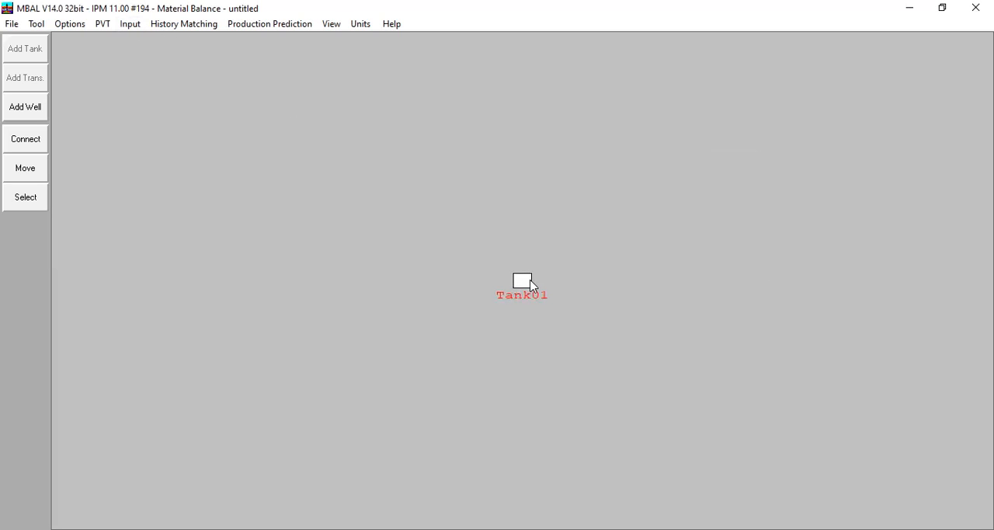
double_click(522, 279)
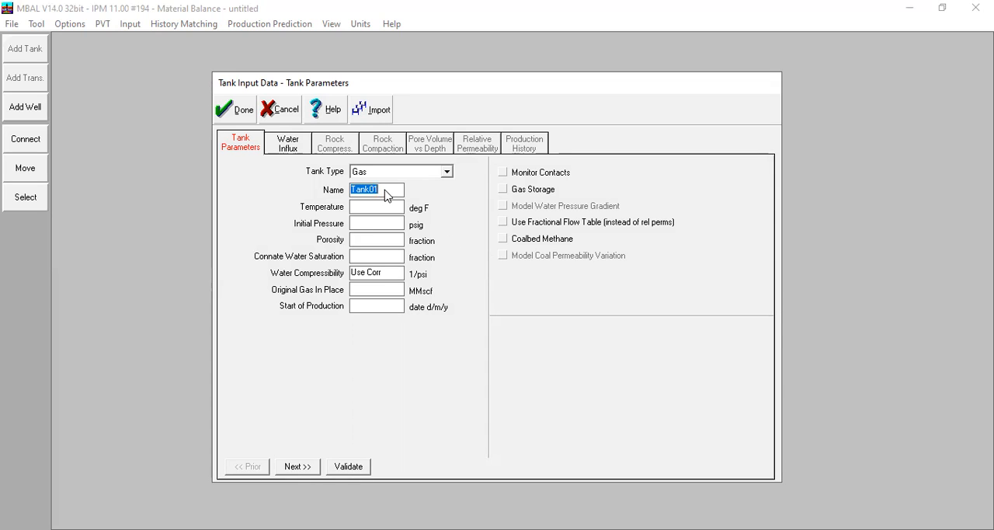
Step: Name the tank Gas Reservoir and set its temperature to 250 deg F and initial pressure to 5500 psig
type("Gas Reservoir")
key("Tab")
type("250")
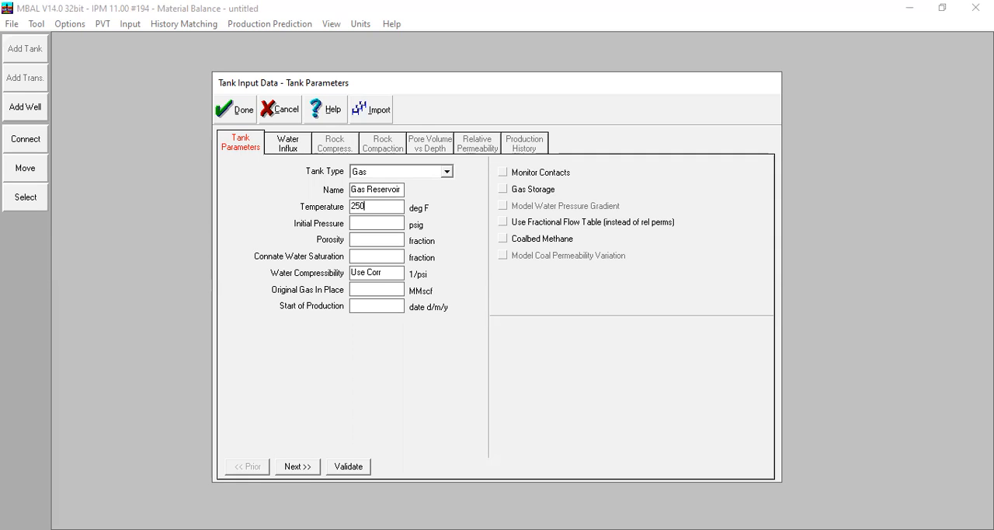
left_click(373, 229)
type("55000")
key("BackSpace")
Step: Set the tank's porosity to 0,2, connate water saturation to 0,2 and water compressibility to 3e-6 1/psi
left_click(371, 245)
type("0,2")
key("Tab")
type("0,2")
key("Tab")
type("3e-6")
Step: Set original gas in place to 200000 MMscf and start of production to 01/01/2022, with contact monitoring enabled
left_click(390, 292)
type("2")
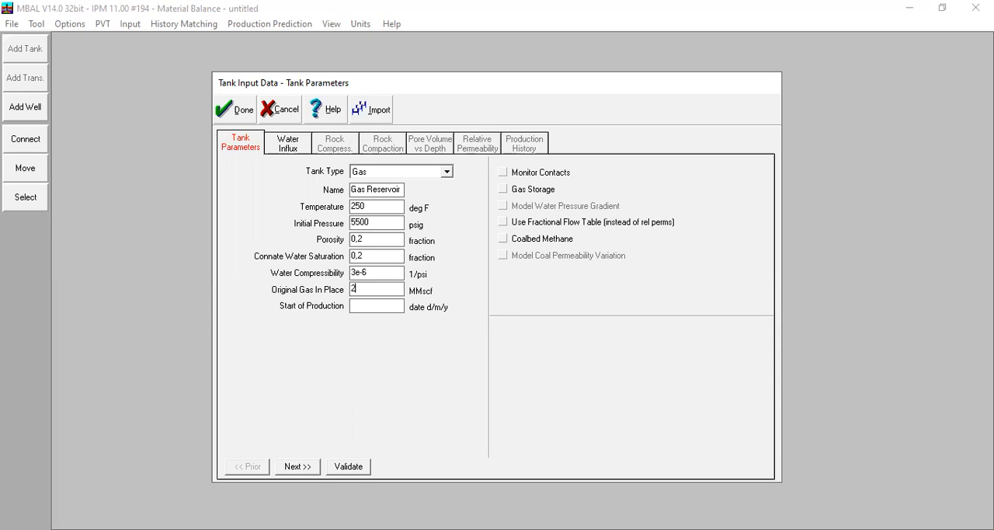
type("00000")
left_click(365, 309)
type("01/01/2022")
left_click(504, 173)
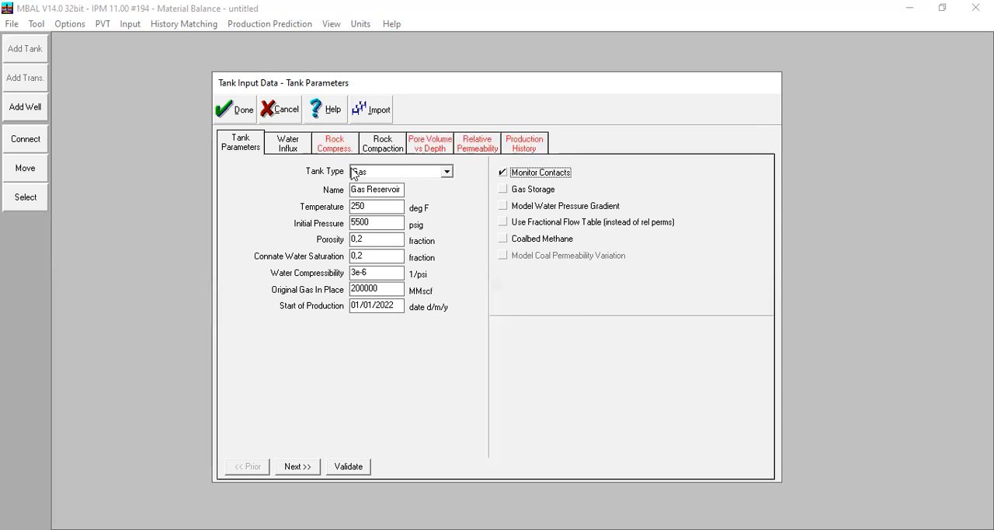
Step: Set the tank's water influx model to Hurst-van Everdingen-Modified
left_click(302, 151)
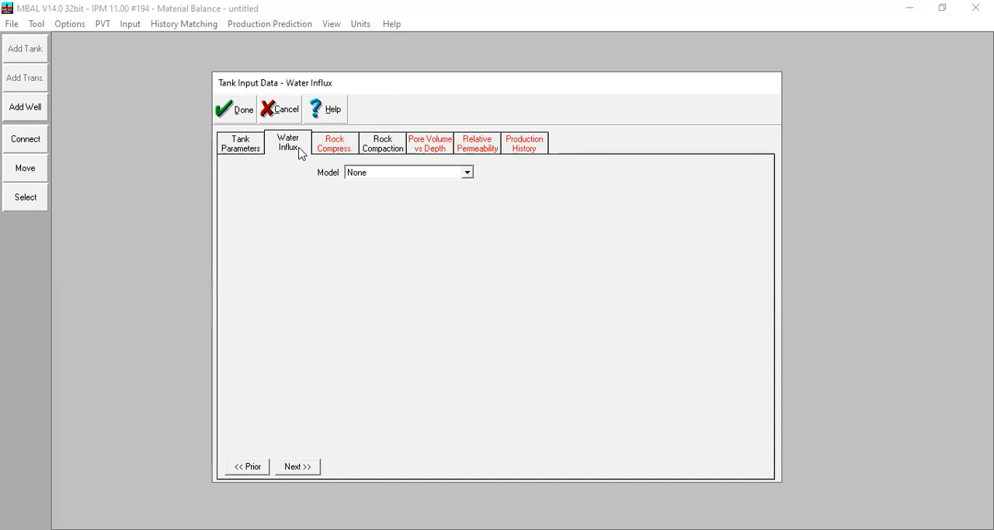
left_click(374, 174)
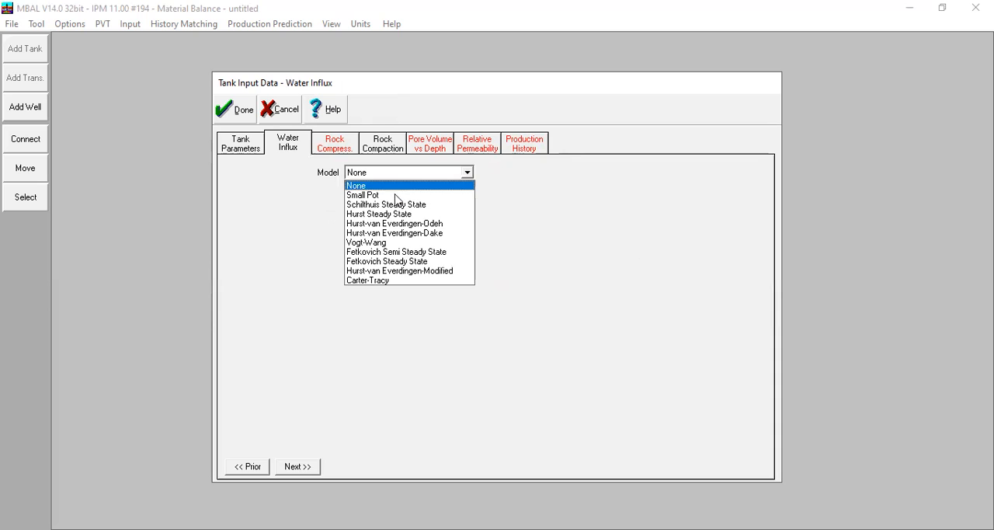
left_click(427, 271)
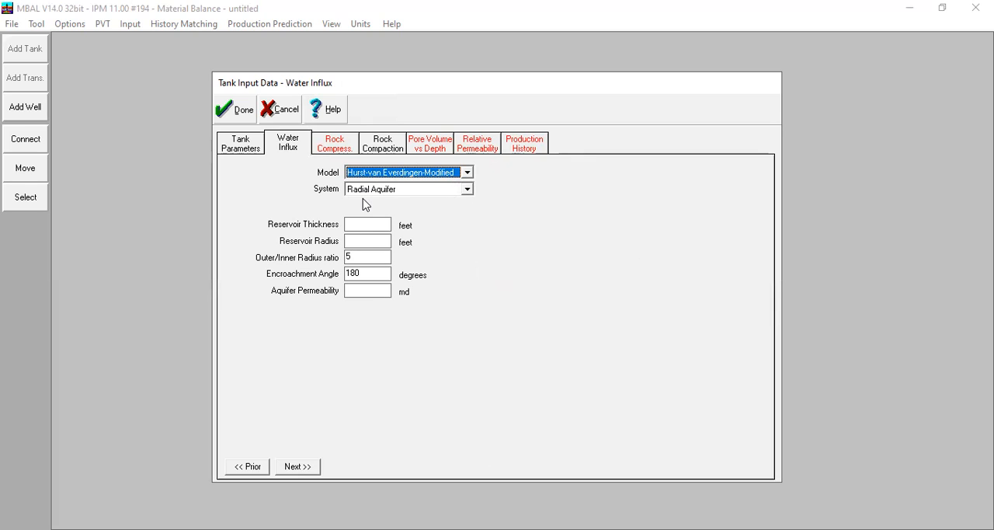
Step: For the radial aquifer, set reservoir thickness to 100 feet, reservoir radius to 3780 feet and aquifer permeability to 2 md
left_click(368, 225)
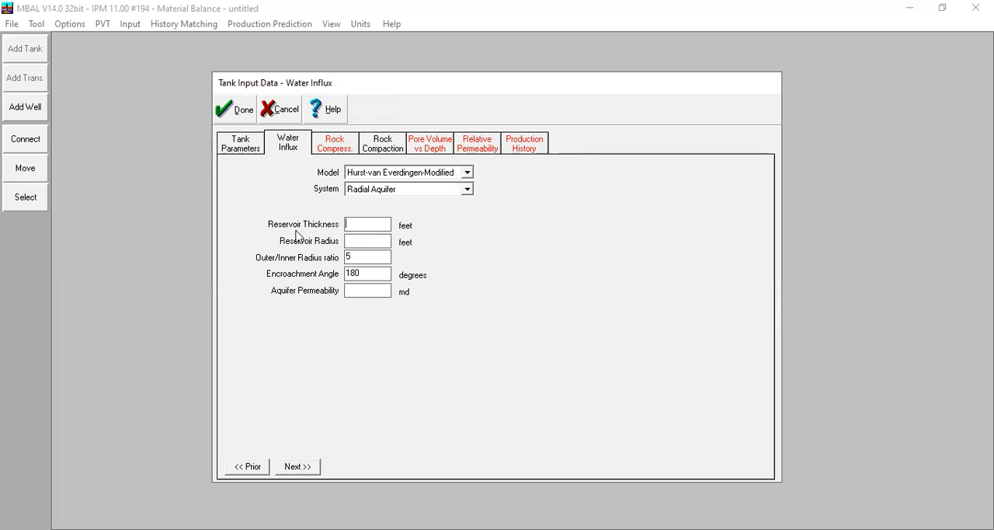
type("100")
type("378")
type("0")
key("Tab")
left_click(382, 277)
left_click(369, 295)
type("2")
Step: Take the rock compressibility from correlation and review the rock compaction settings
left_click(337, 143)
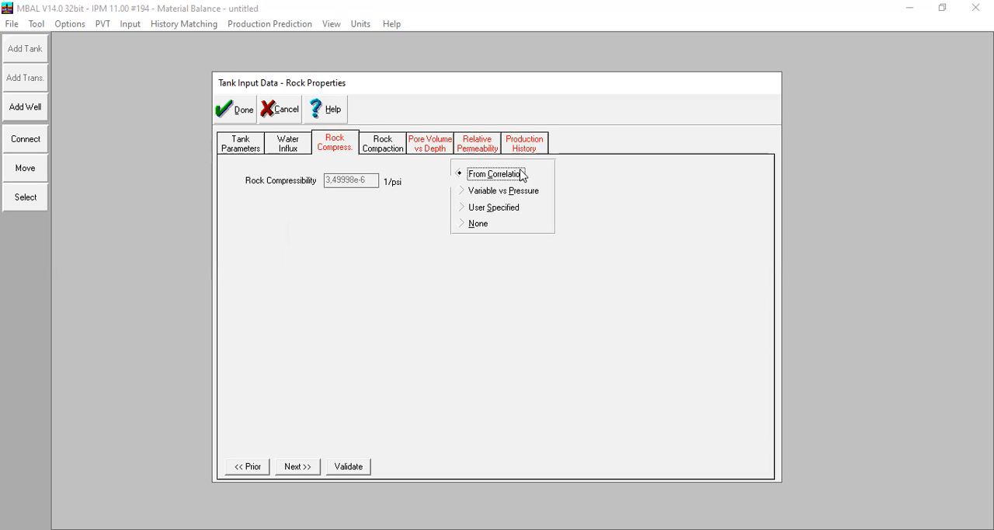
left_click(398, 143)
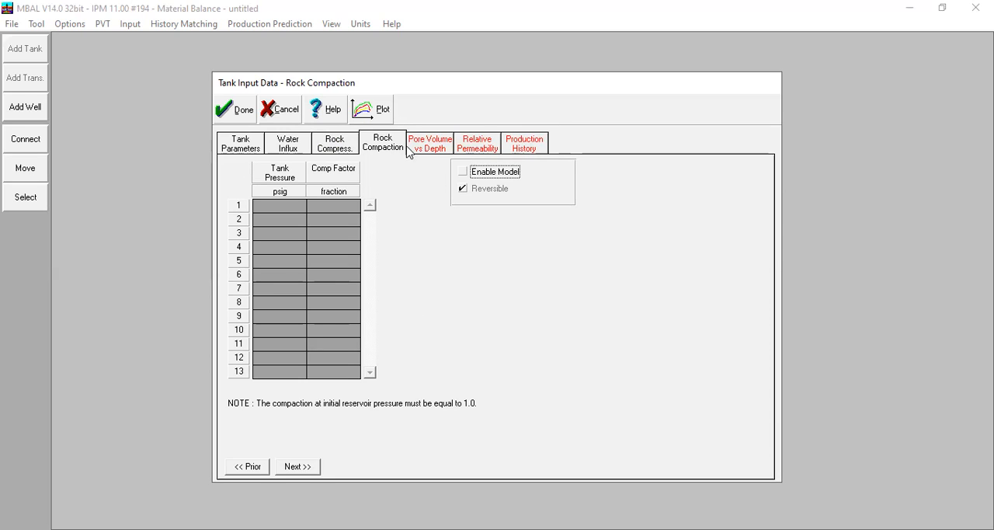
Step: Start the pore volume versus depth table with pore volume fraction 0 at a TVD of 9750 feet
left_click(412, 150)
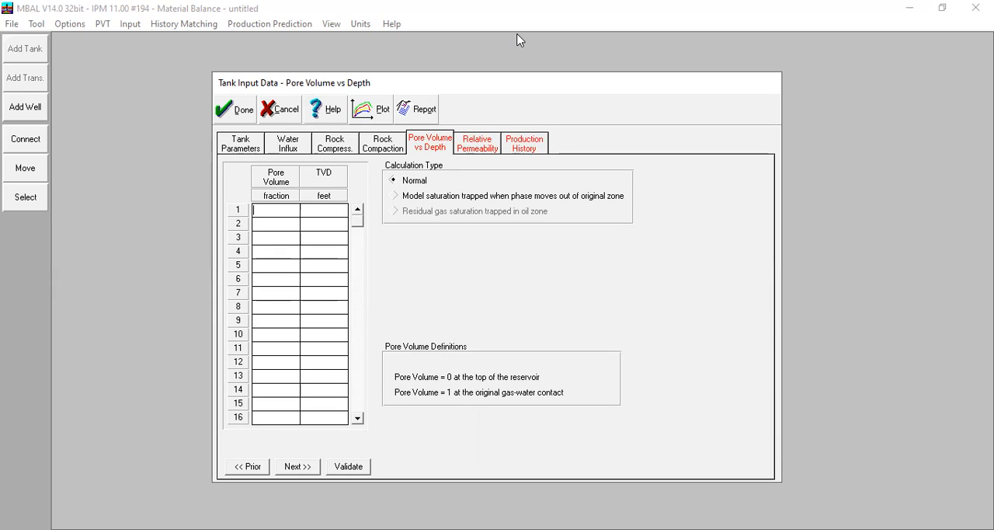
left_click(814, 34)
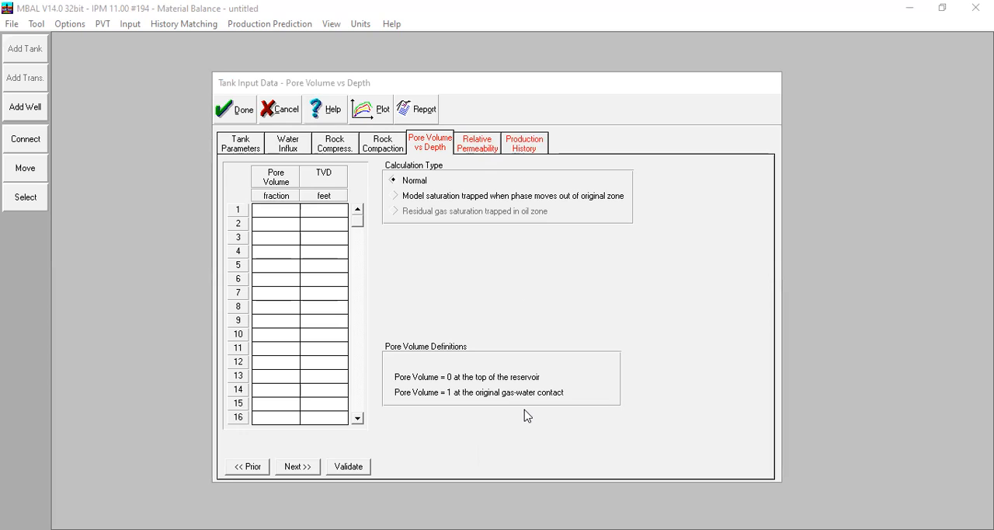
left_click(268, 211)
type("0")
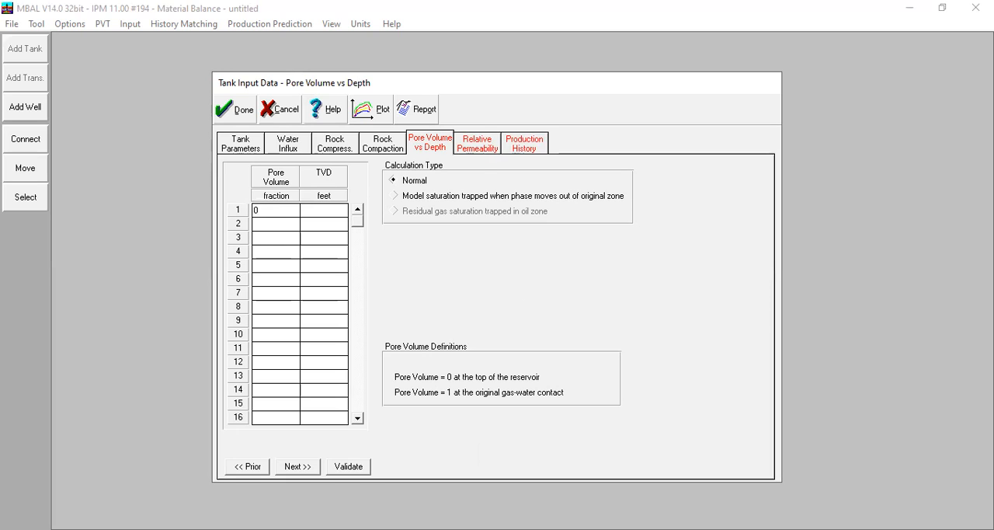
key("Tab")
type("9750")
Step: Add pore volume fractions 0,5 at 11000 feet and 1 at 12000 feet TVD to the table
left_click(282, 224)
type(",5")
left_click(308, 227)
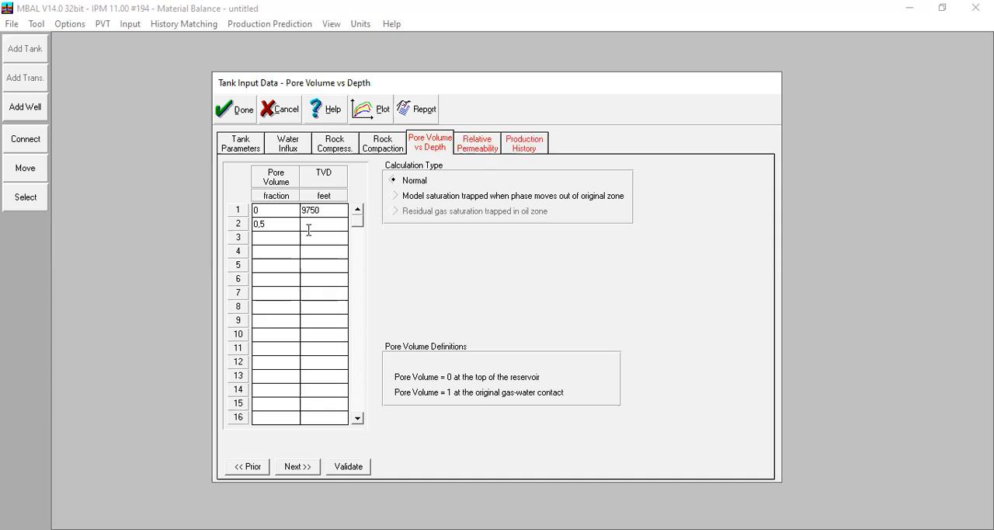
type("11000")
left_click(281, 238)
type("1")
left_click(320, 240)
type("12000")
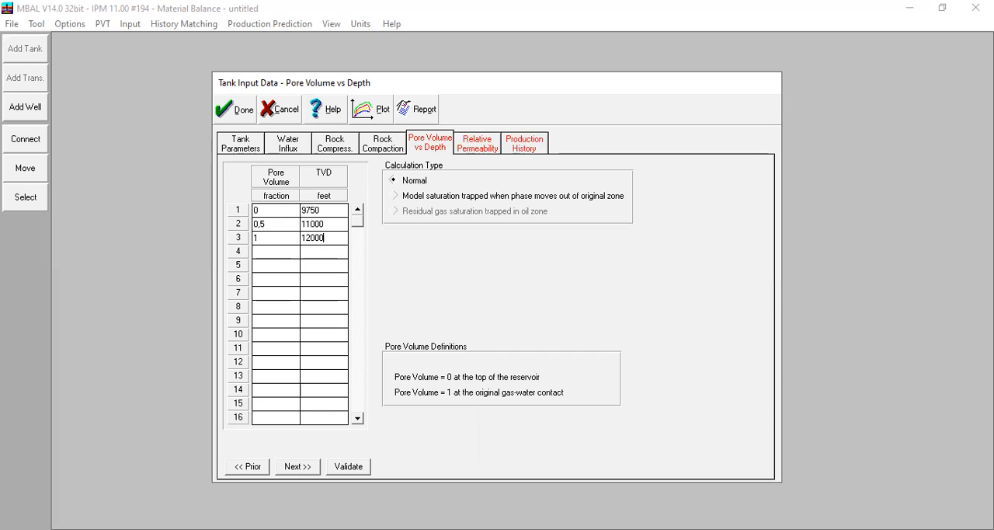
Step: Open the relative permeability data and compare the Tables input with Corey Functions
left_click(492, 150)
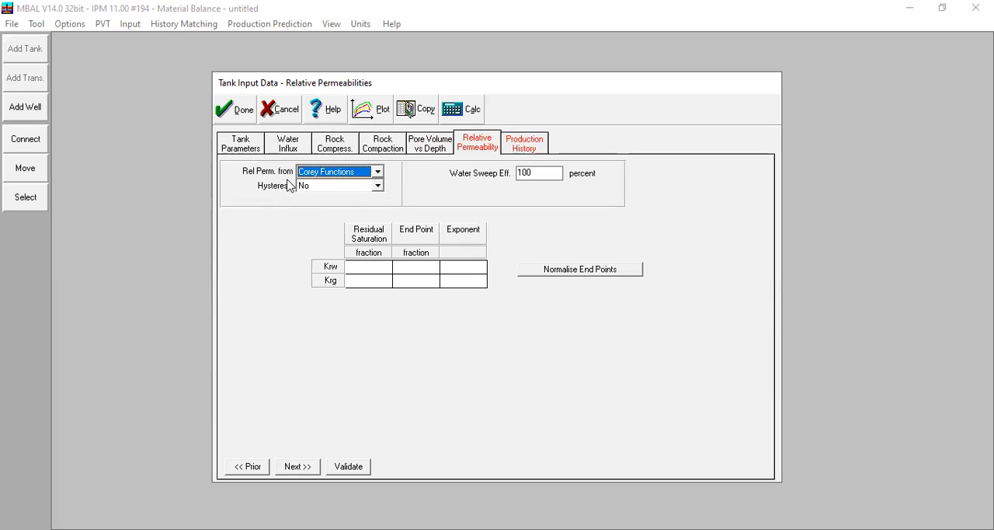
left_click(358, 169)
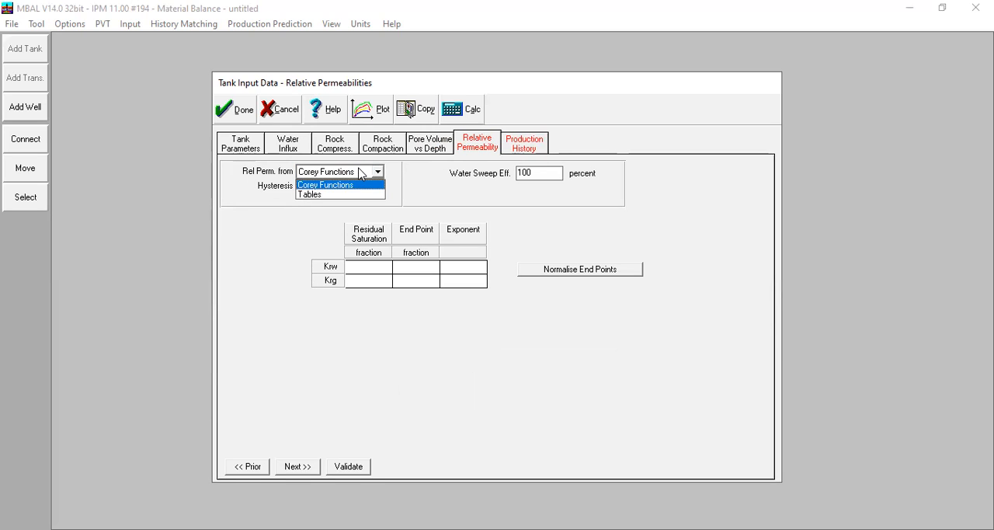
left_click(341, 195)
left_click(267, 272)
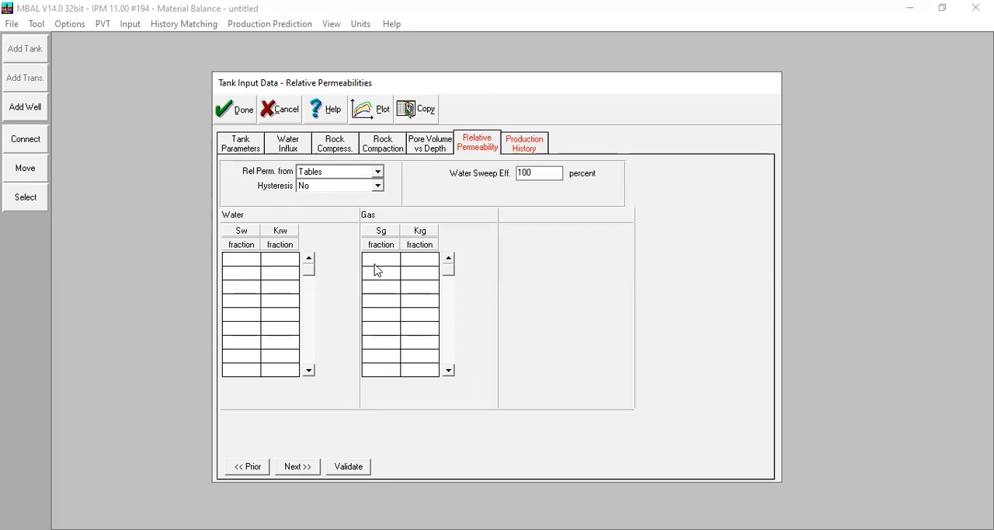
left_click(340, 171)
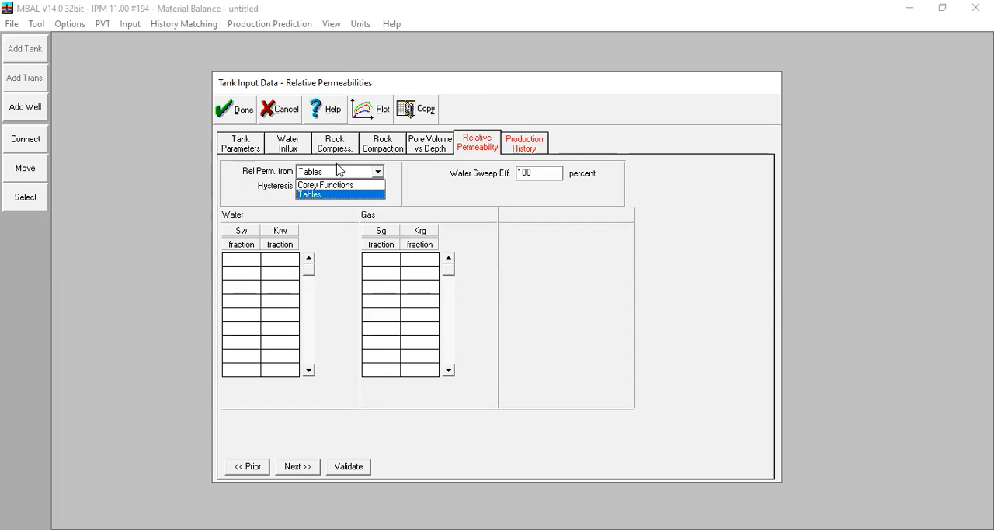
left_click(334, 184)
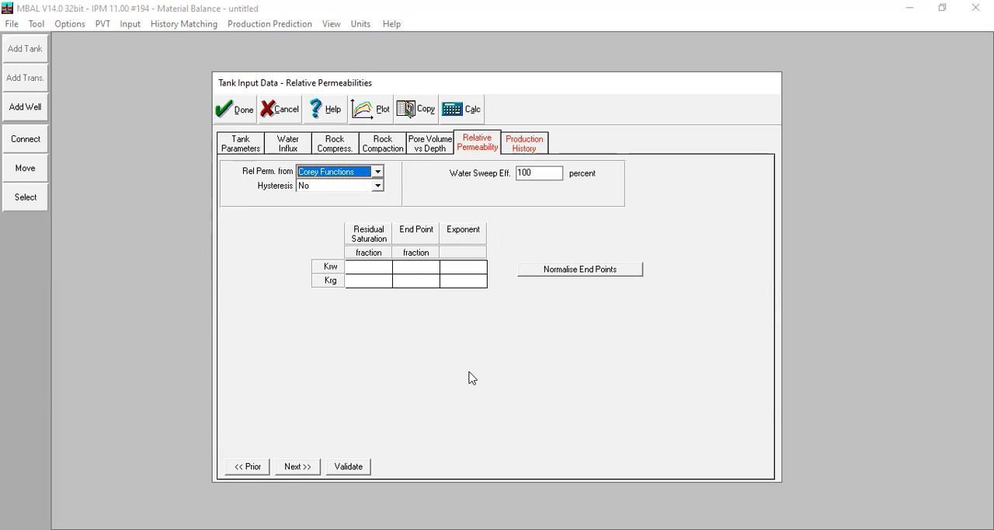
Step: Set the Corey residual saturations to 0,2 for Krw and 0 for Krg, checking the tank's connate water saturation
left_click(362, 265)
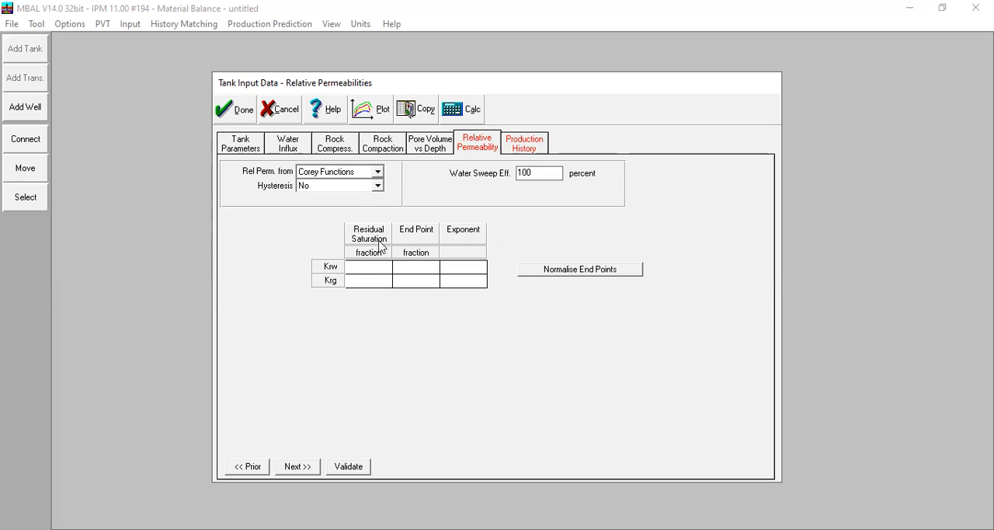
type("0,2")
left_click(261, 144)
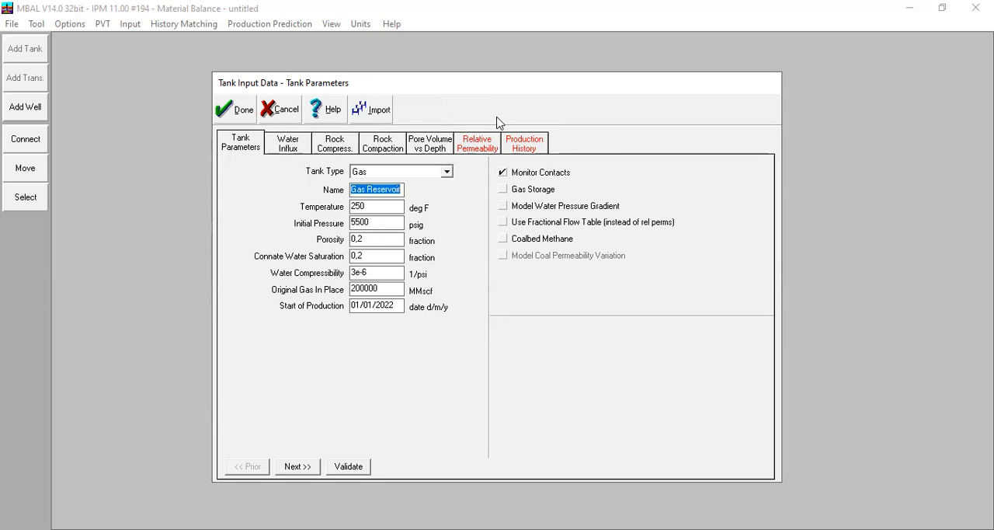
left_click(486, 147)
left_click(376, 281)
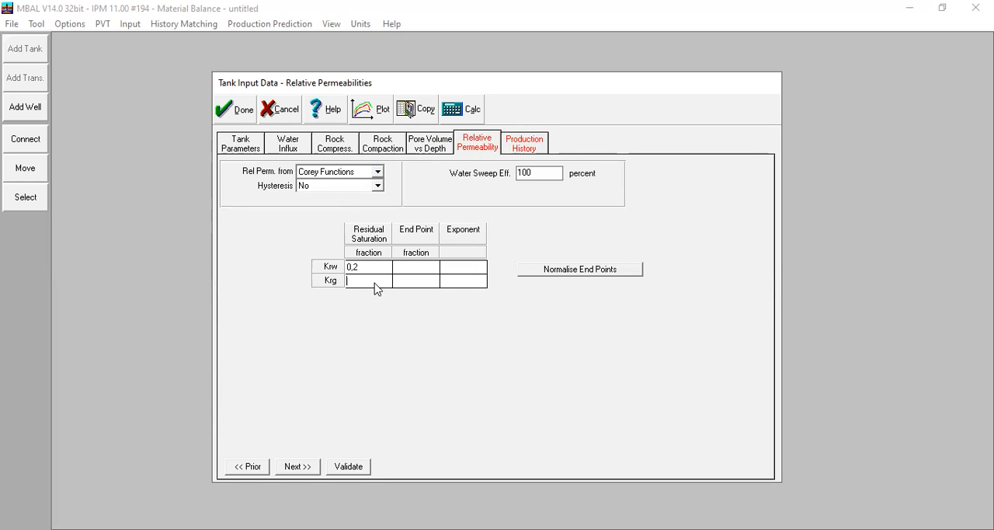
type("0")
Step: Set the relative permeability end points to 0,6 for Krw and 0,8 for Krg
left_click(398, 269)
type("0,6")
key("Tab")
left_click(414, 281)
type("0,8")
Step: Set the Corey exponents to 1 for both Krw and Krg
left_click(447, 268)
type("1")
left_click(457, 284)
type("1")
left_click(463, 271)
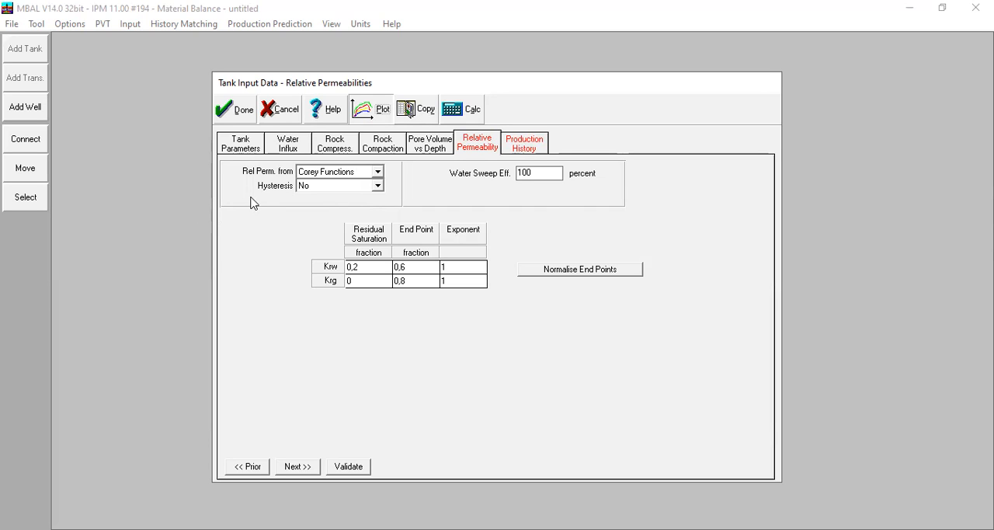
Step: Plot the relative permeability curves, replacing the default set with Krw vs Sw and Krg vs Sw
left_click(372, 110)
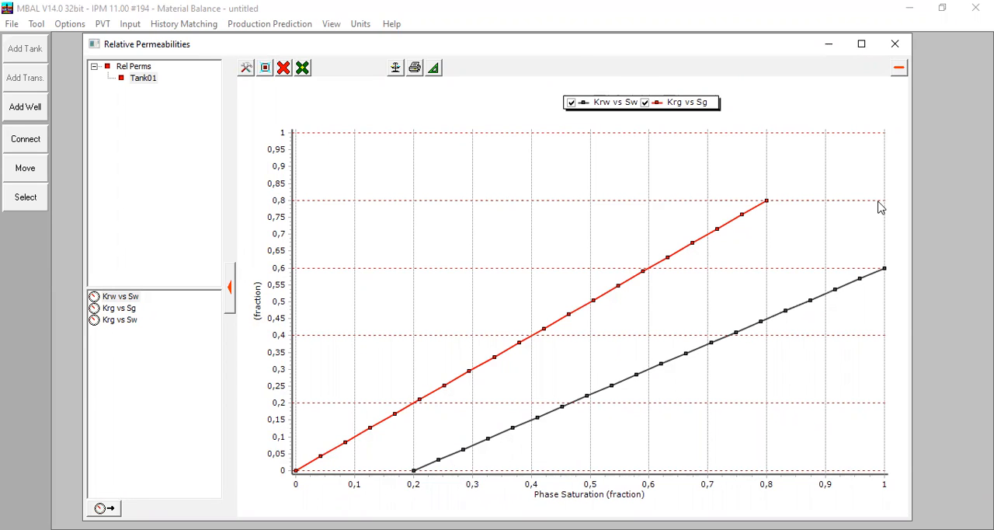
left_click(283, 67)
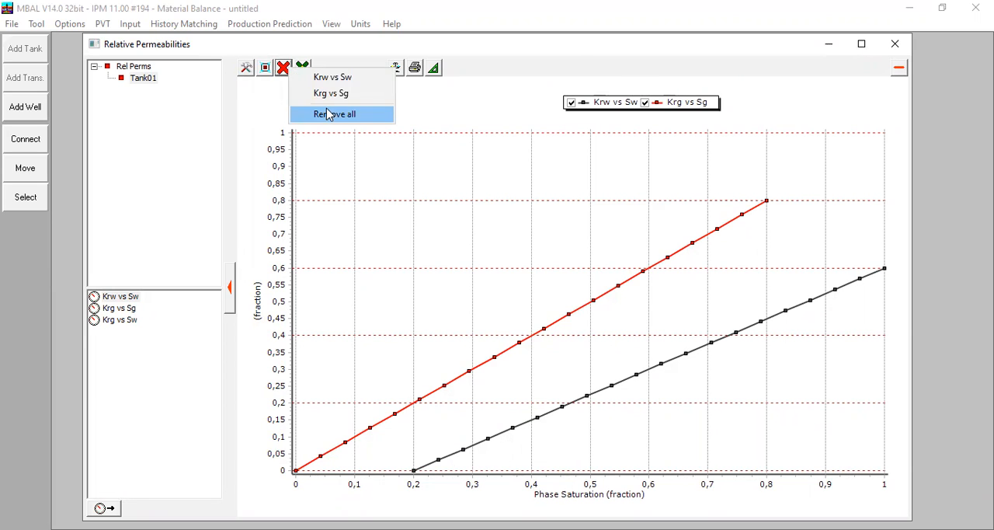
left_click(330, 114)
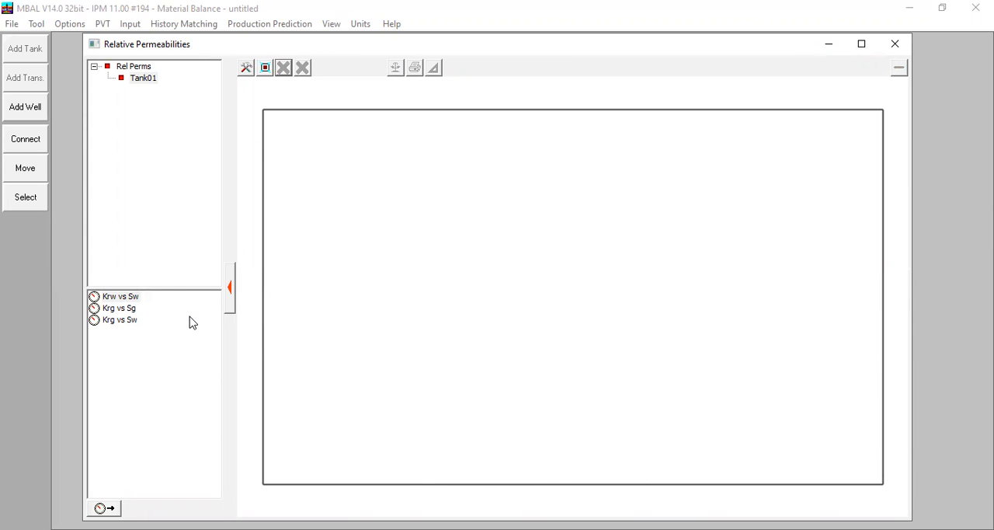
double_click(132, 296)
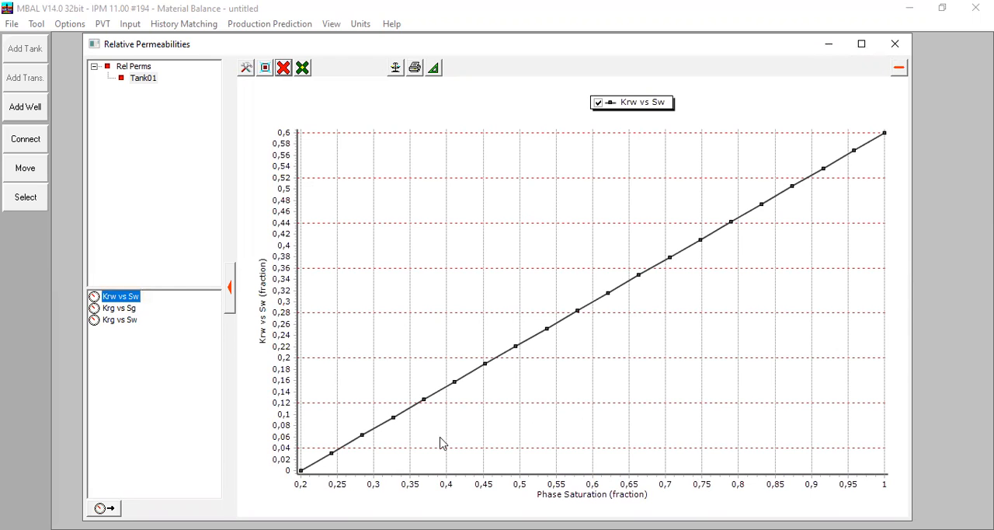
double_click(119, 322)
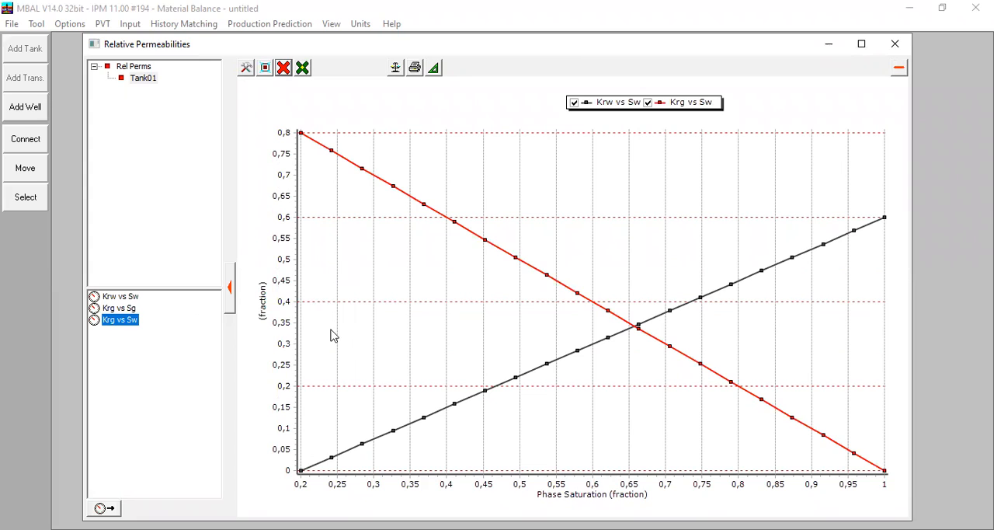
left_click(883, 47)
Step: Set the water sweep efficiency to 90 percent for the tank's relative permeability data
left_click_drag(542, 180, 517, 182)
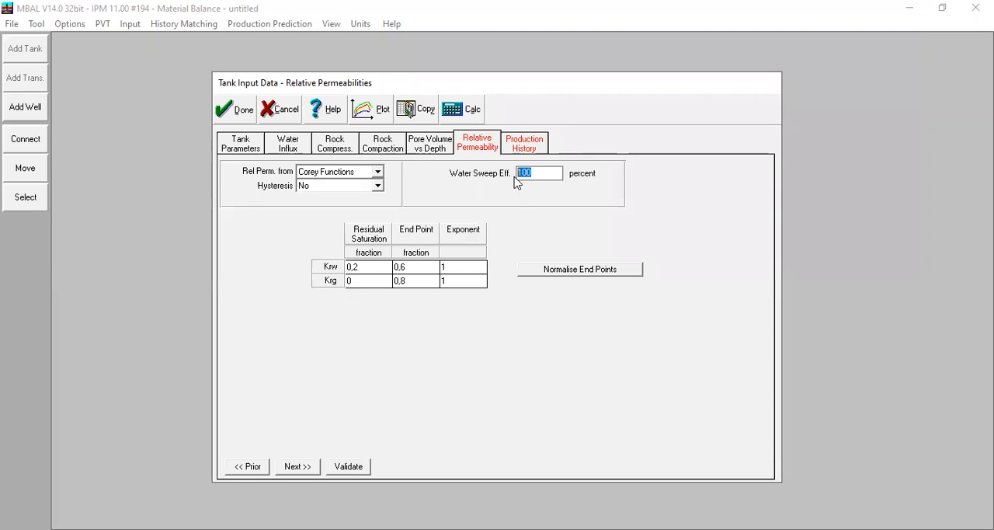
type("90")
left_click(453, 272)
left_click(463, 282)
Step: Leave the tank's production history table blank, validate the tank input, and accept the tank data
left_click(528, 145)
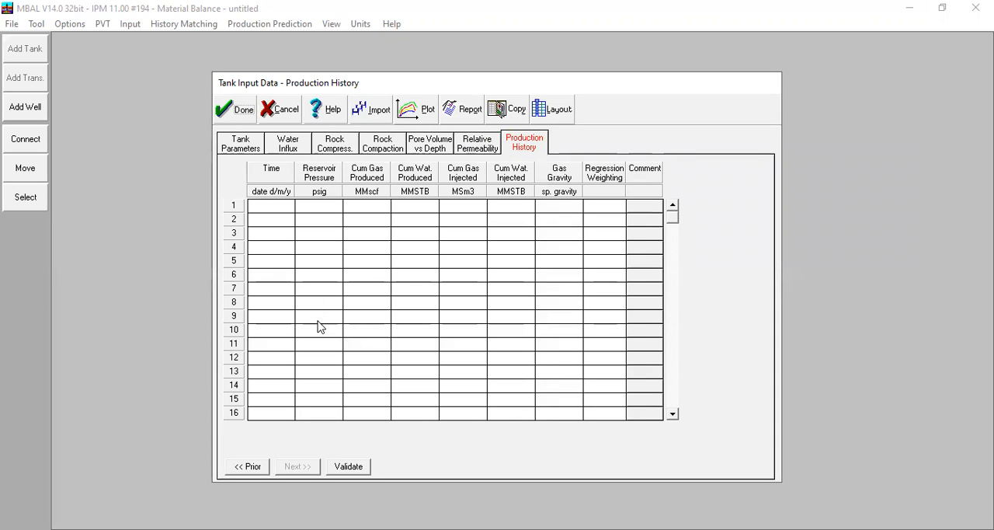
left_click(362, 471)
left_click(244, 117)
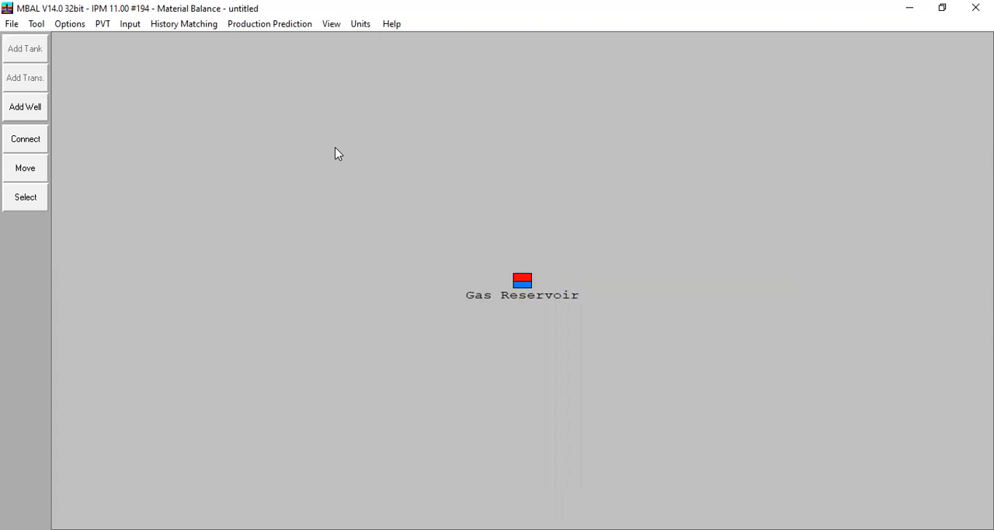
left_click(185, 24)
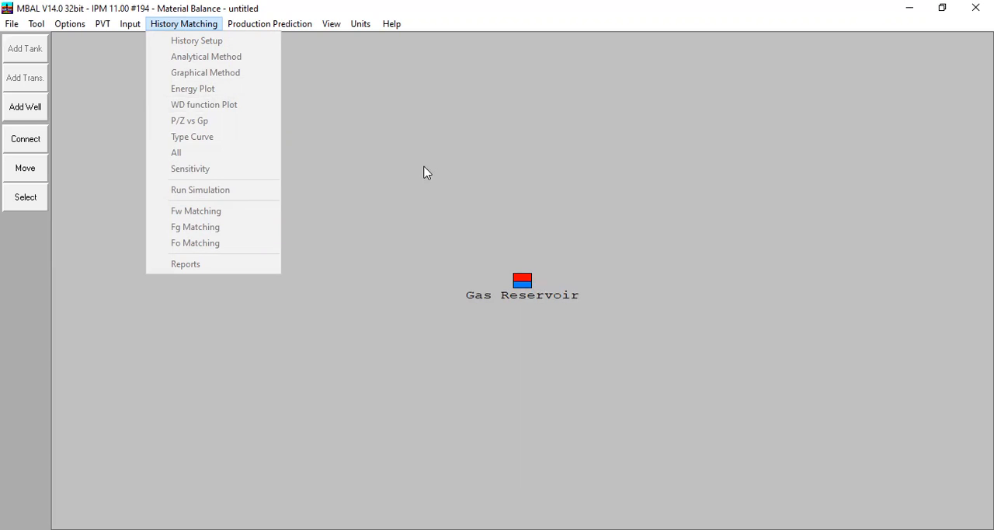
left_click(291, 127)
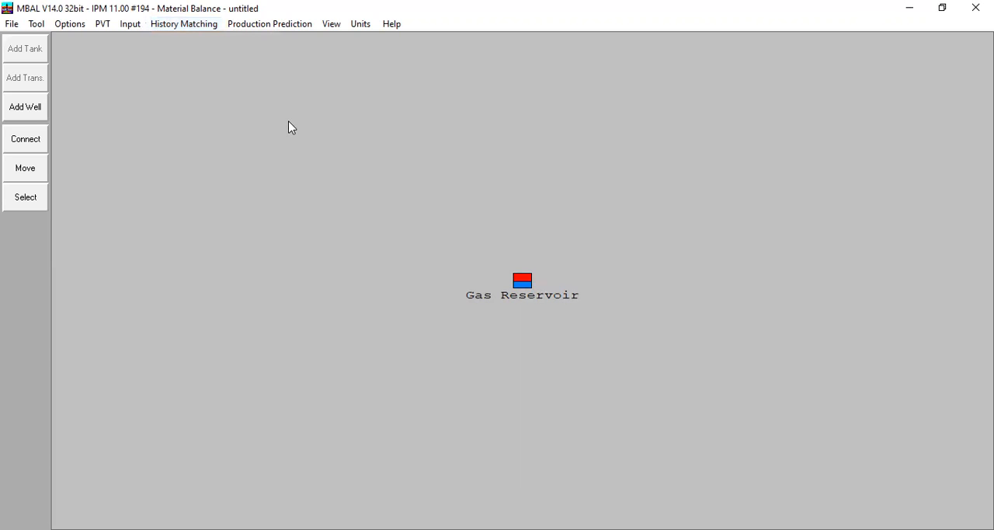
Step: Set up the production prediction as Production Profile Using Well Models, keeping automatic step size and prediction end
left_click(247, 28)
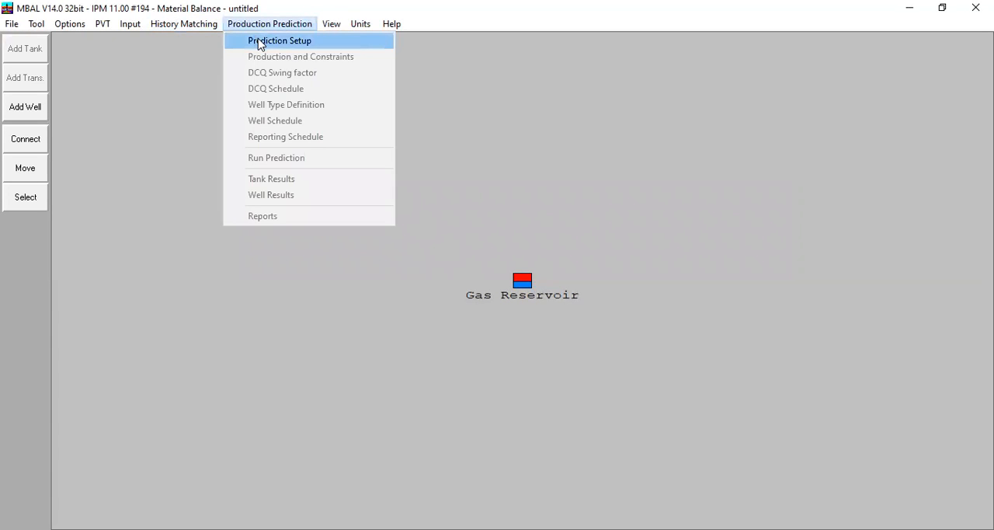
left_click(260, 43)
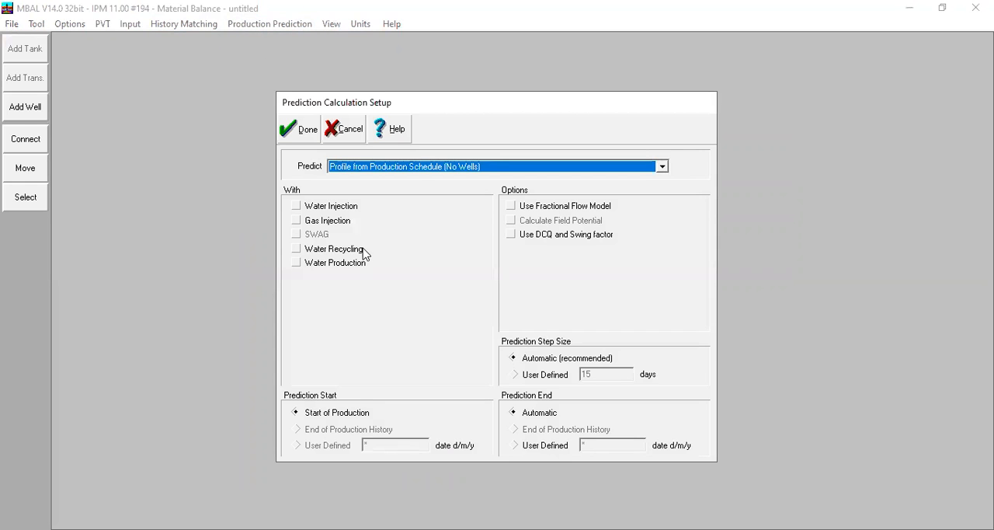
left_click(408, 168)
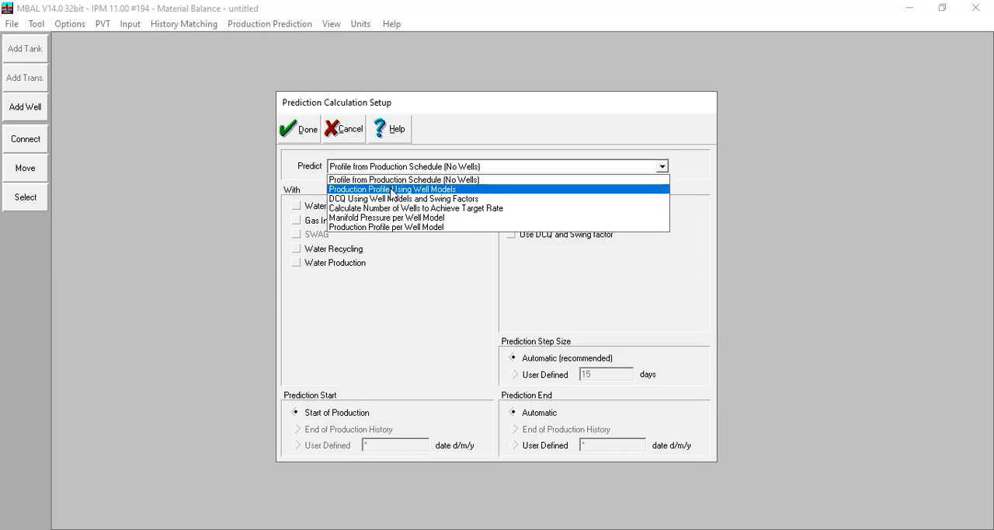
left_click(392, 190)
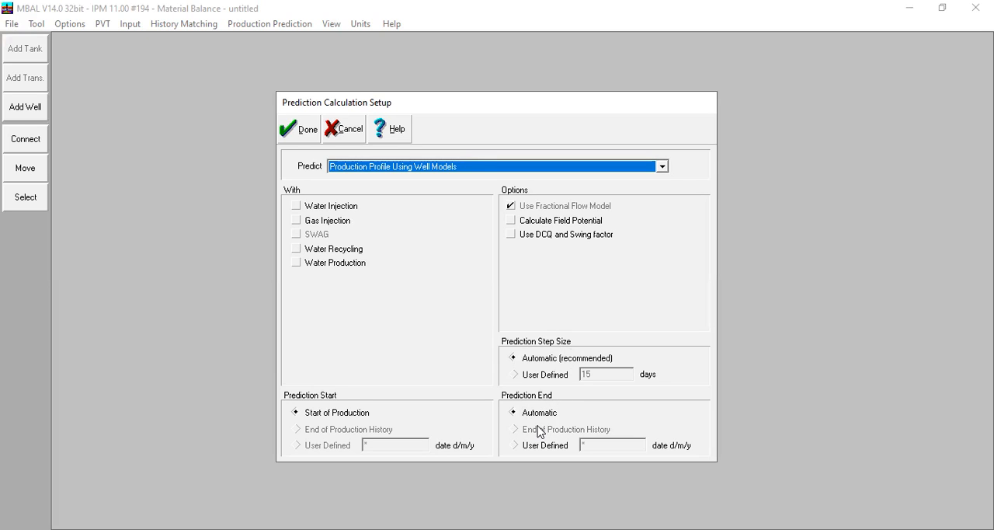
left_click(303, 132)
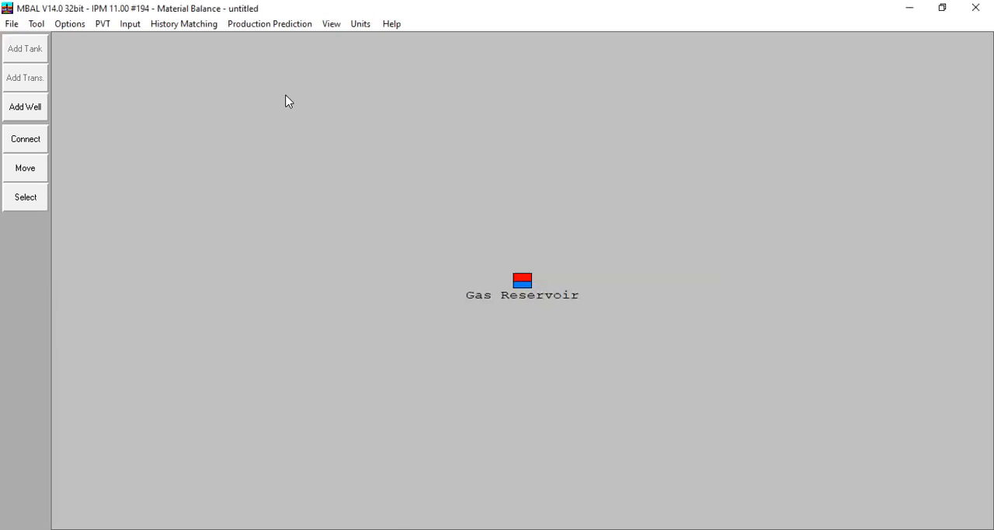
Step: Enter the first row of the prediction production constraints as 01/01/2022 with a manifold pressure of 3000 psig
left_click(270, 23)
left_click(291, 57)
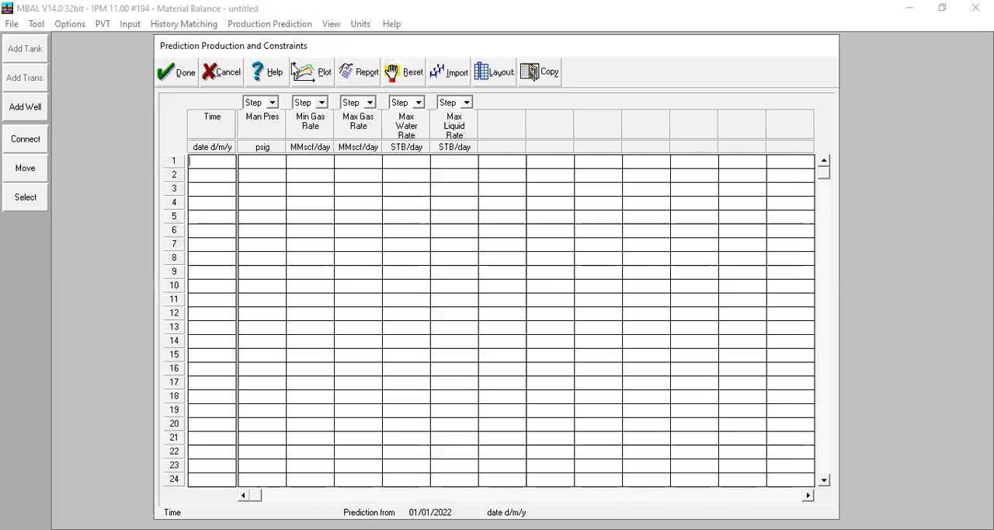
type("0")
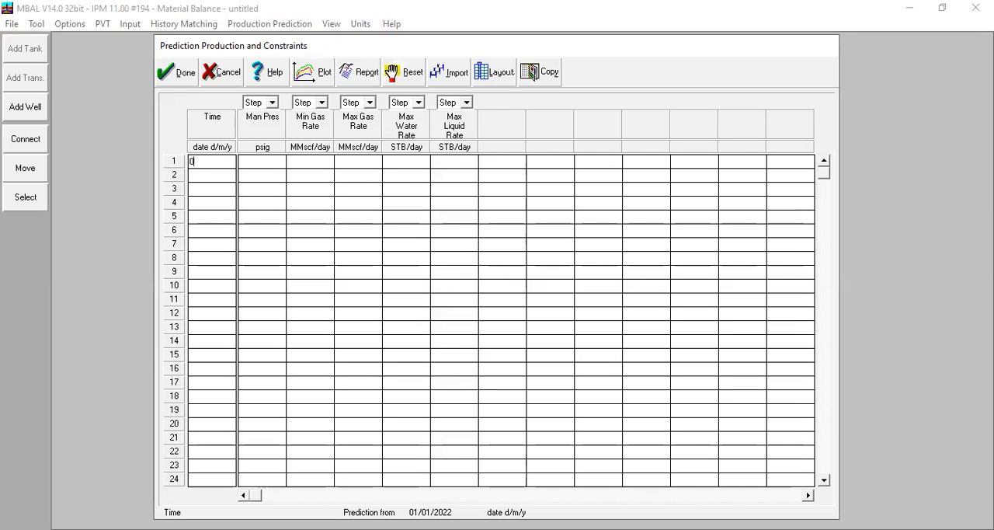
type("1/01/2022")
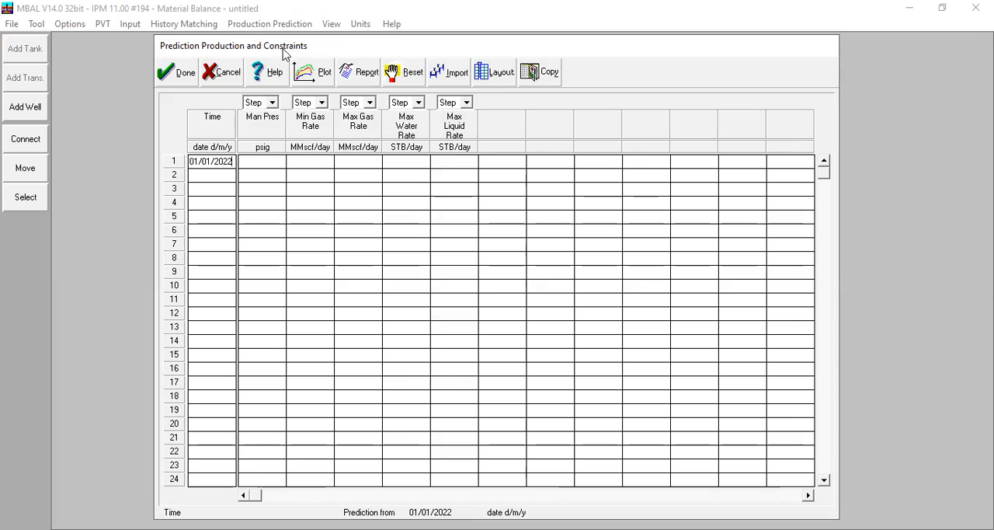
left_click(264, 162)
type("3000")
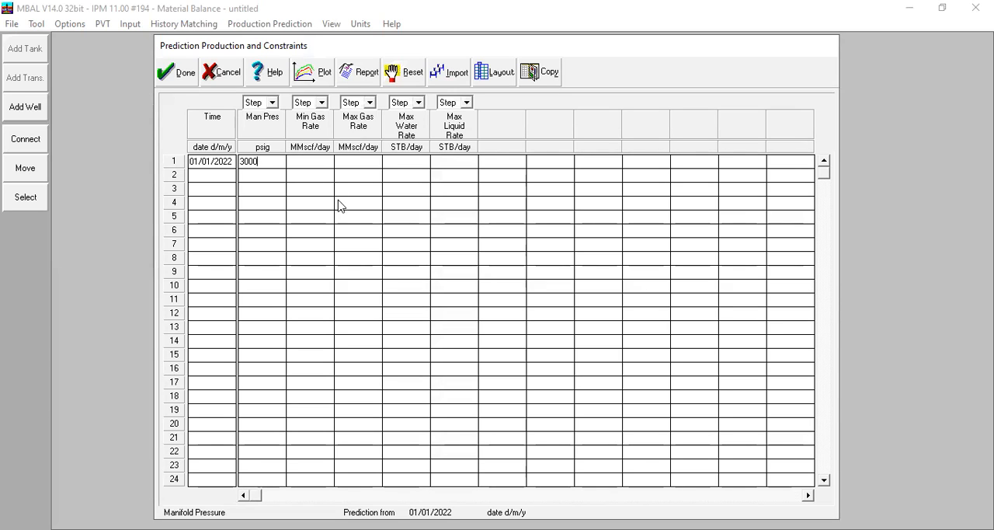
Step: Add a second prediction constraint row dated 01/01/2025 with a manifold pressure of 2500 psig
left_click(231, 180)
type("01/")
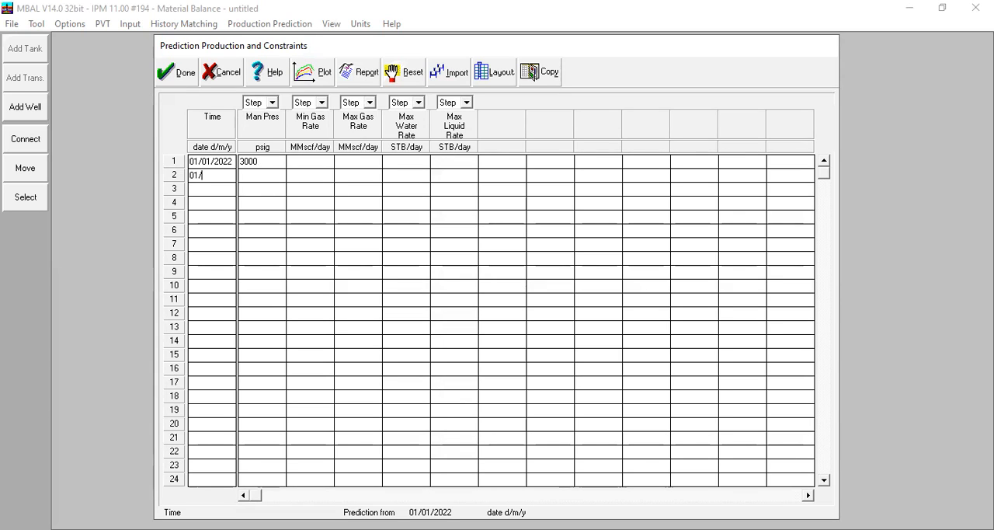
type("01/2025")
left_click(259, 174)
type("2")
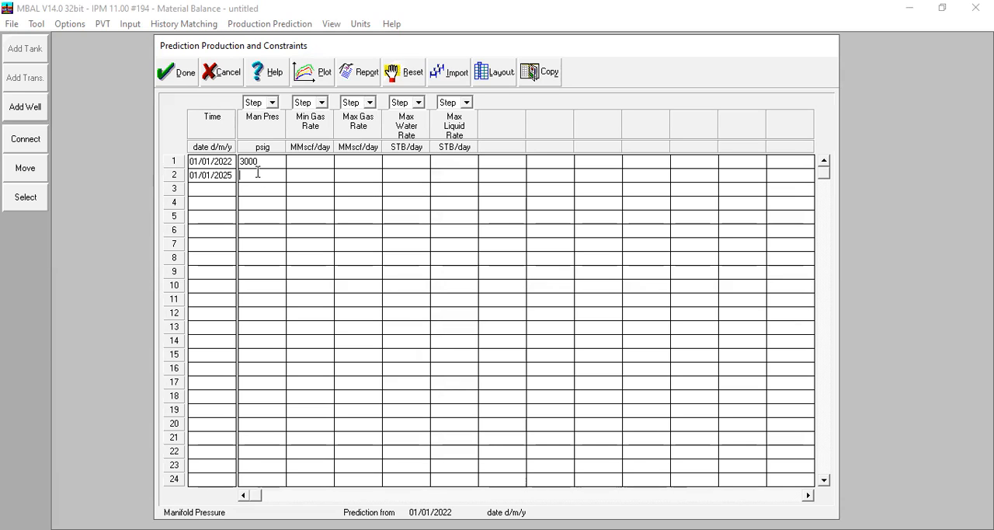
type("500")
Step: Add a third constraint row dated 01/01/2026, disable that row, and accept the prediction constraints
left_click(209, 193)
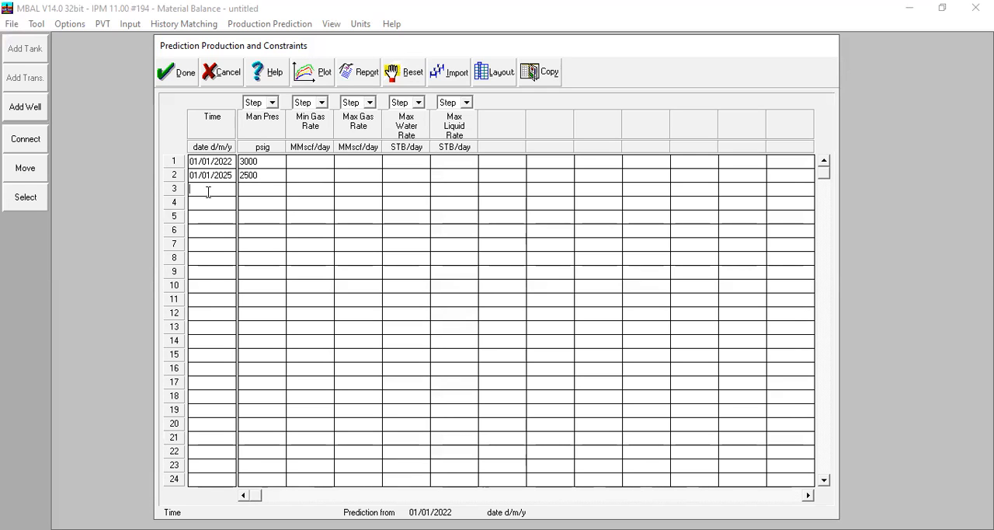
type("01/01/2026")
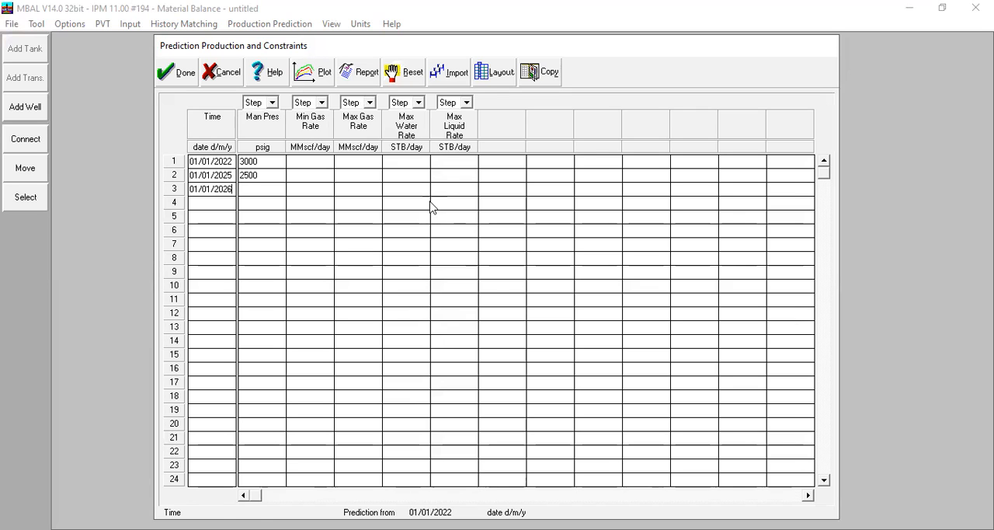
left_click(454, 191)
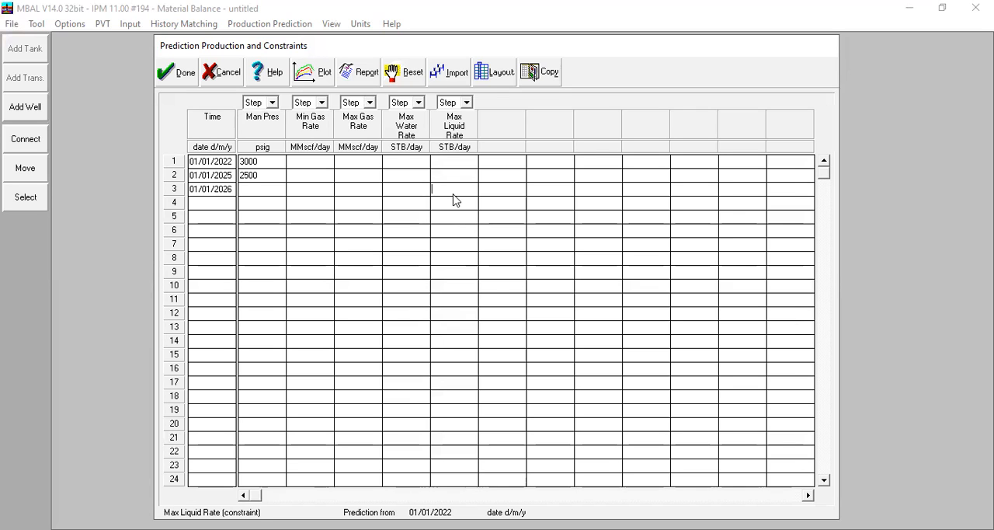
left_click(174, 194)
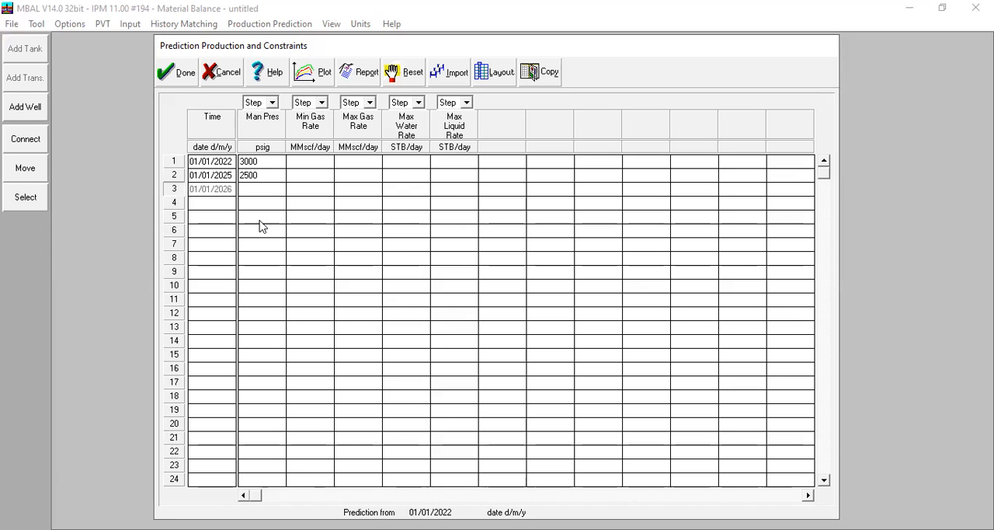
left_click(185, 81)
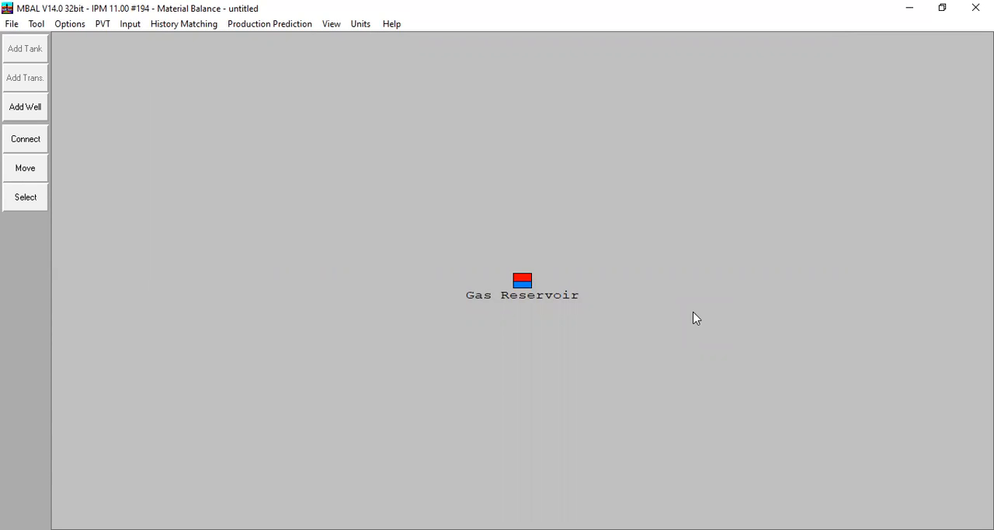
Step: Add a well type definition with the Gas Injector type and name the well GasInj
left_click(305, 27)
left_click(317, 107)
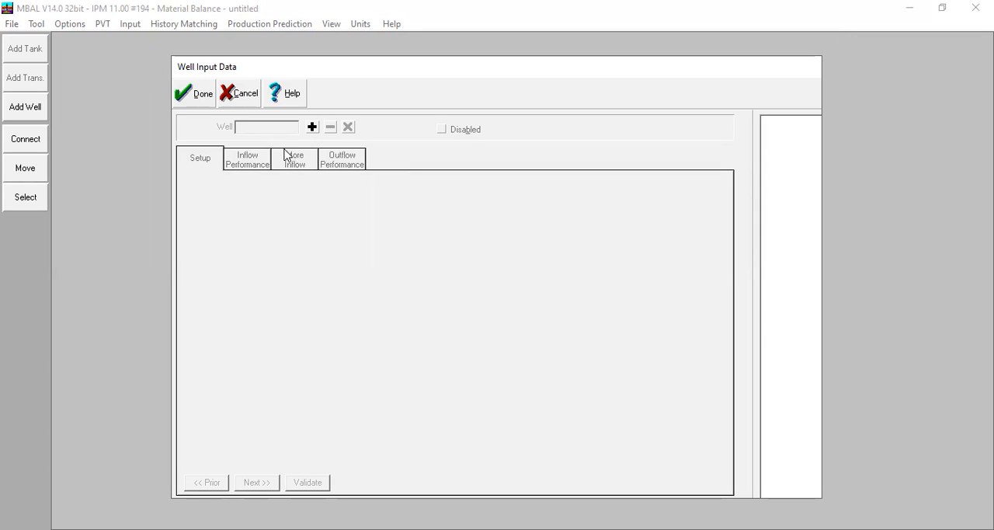
left_click(312, 128)
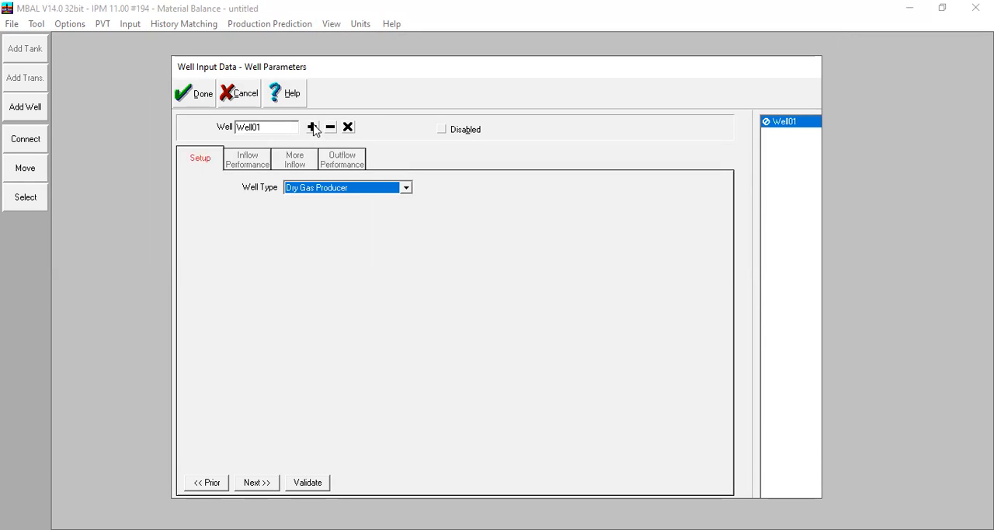
left_click(334, 193)
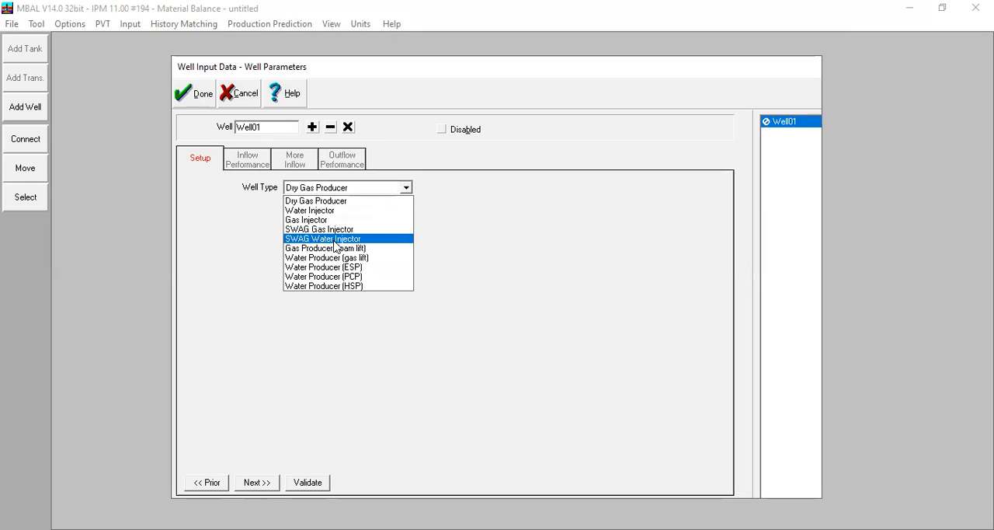
left_click(322, 211)
left_click(328, 190)
left_click(317, 222)
left_click(249, 128)
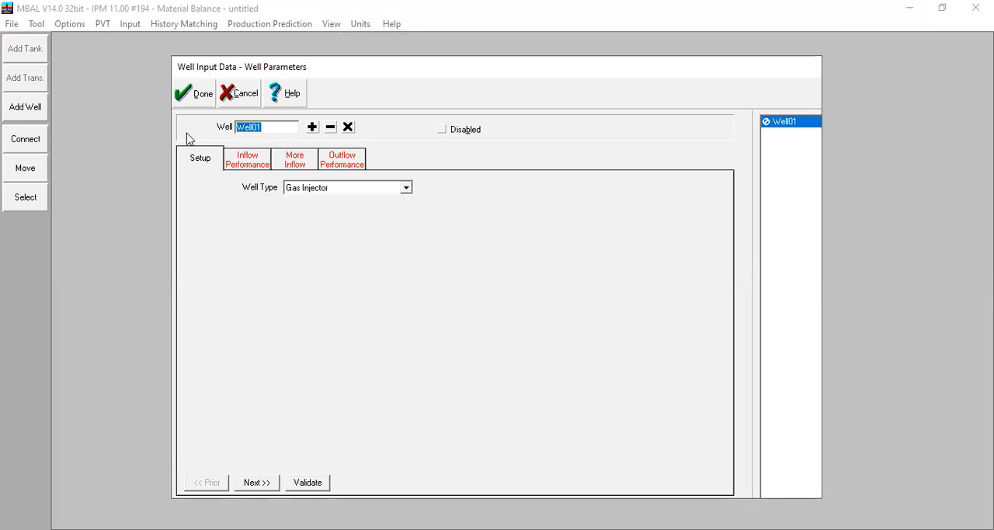
type("GasInj")
Step: Set the well's Forchheimer inflow coefficients to Darcy 460 and Non Darcy 0,0001
left_click(250, 156)
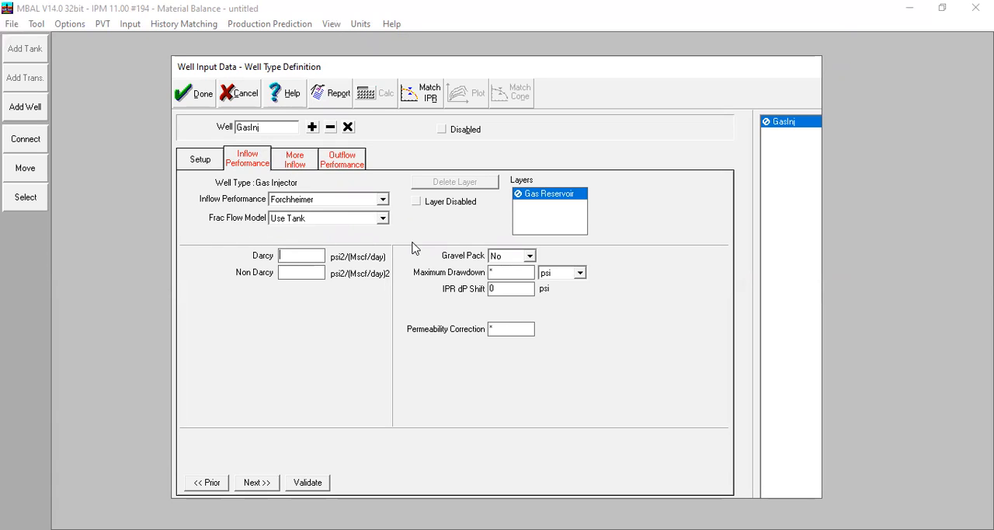
type("460")
left_click(301, 272)
type("0.0001")
left_click(303, 161)
left_click(257, 160)
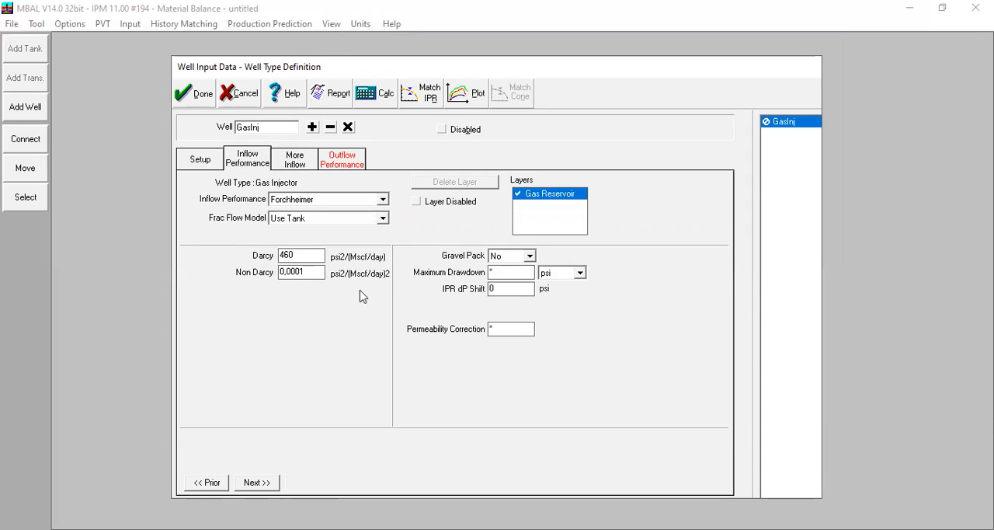
Step: Plot the gas injector's IPR curve and look through its More Inflow and Outflow Performance data
left_click(463, 95)
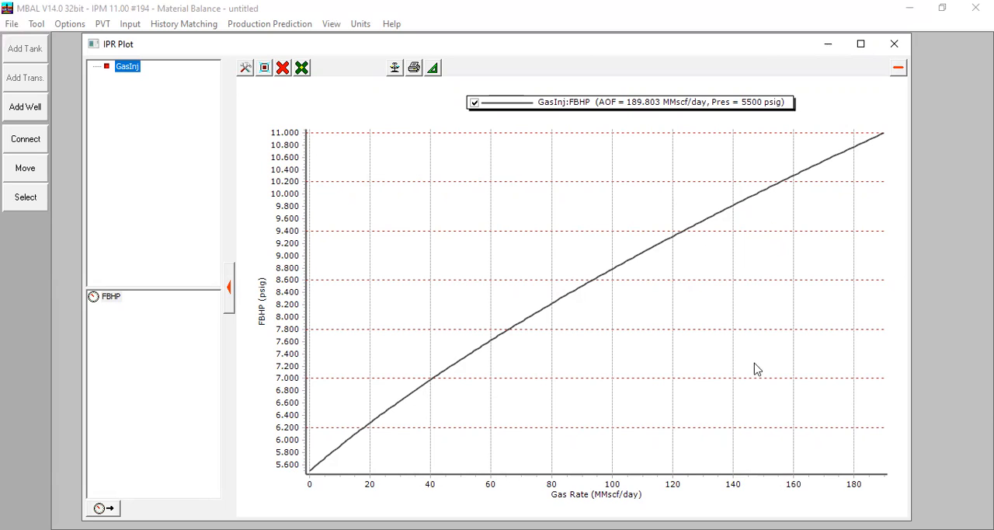
left_click(887, 47)
left_click(295, 163)
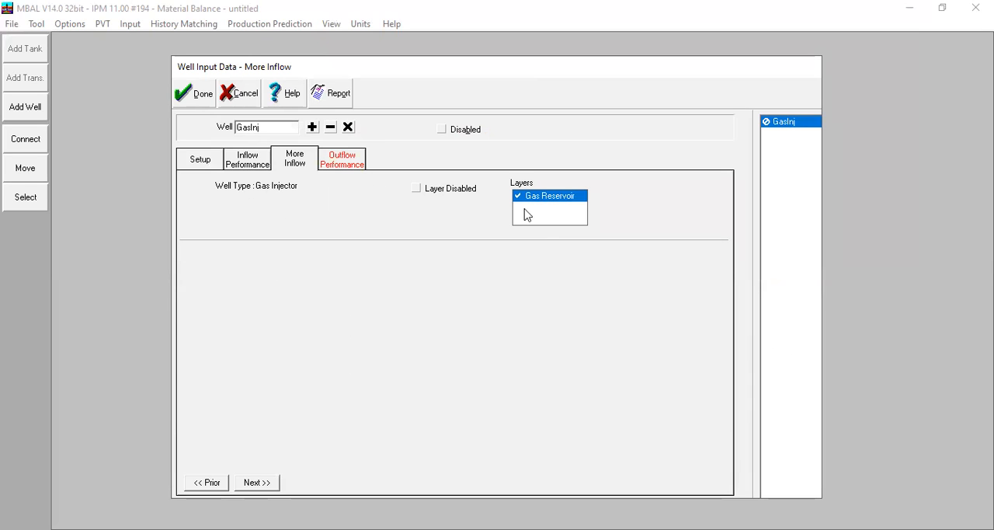
left_click(341, 159)
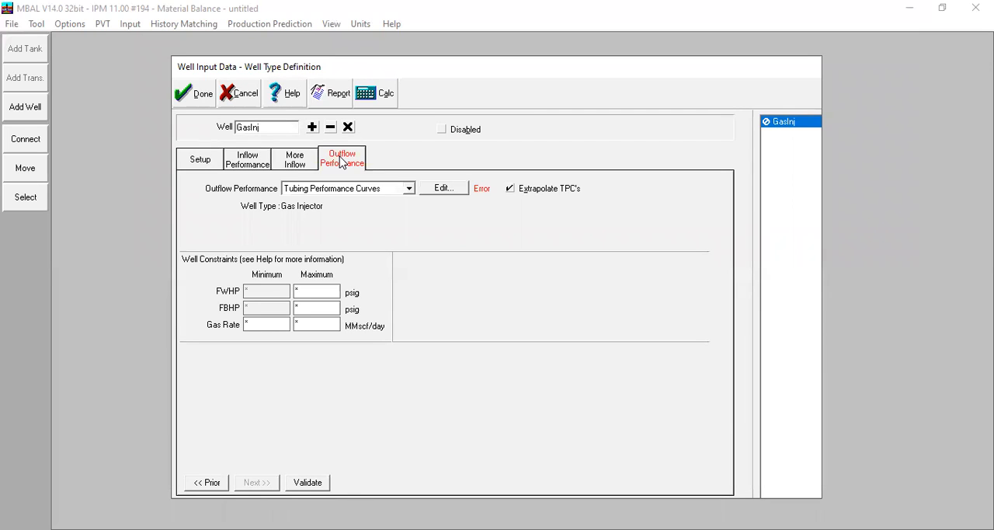
Step: Look through the input data of the Constant FBHP and Cullender - Smith outflow performance options for the gas injector
left_click(398, 187)
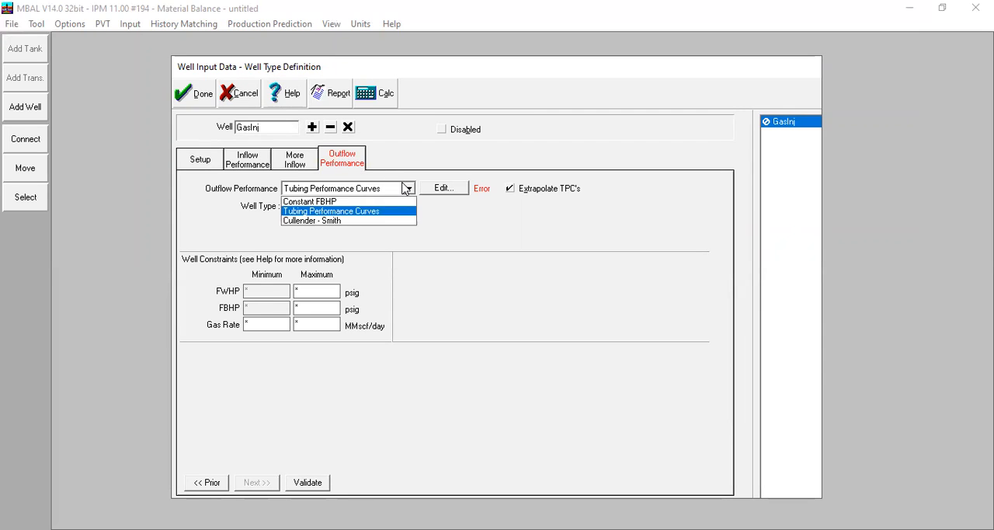
left_click(338, 202)
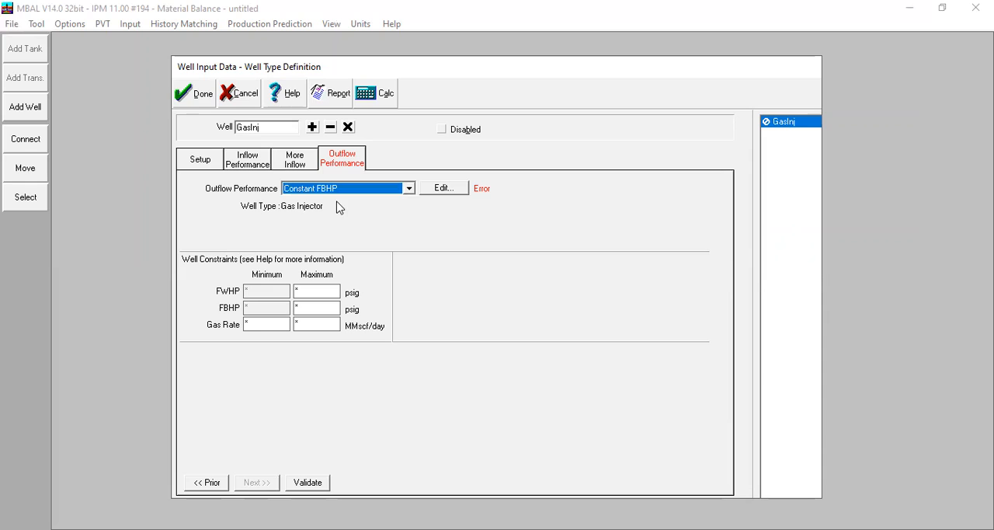
left_click(452, 195)
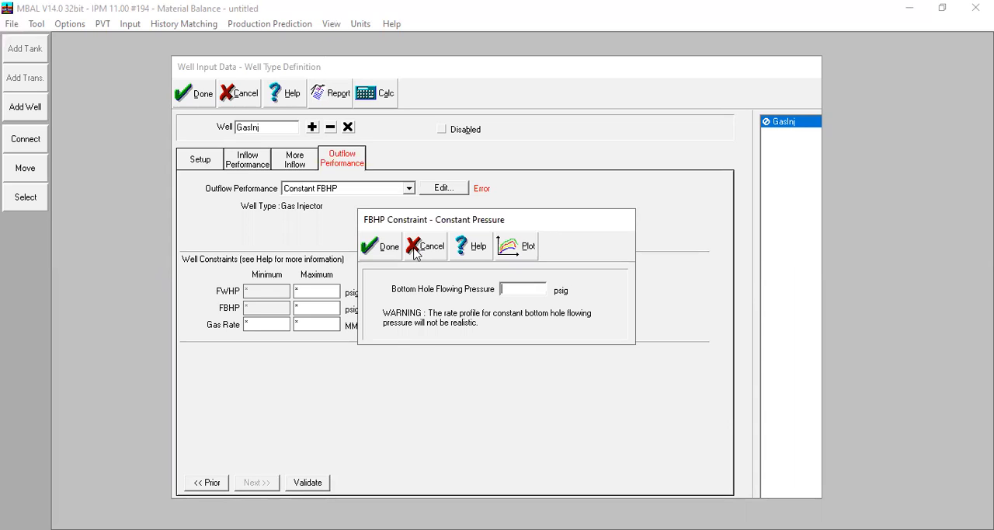
left_click(408, 188)
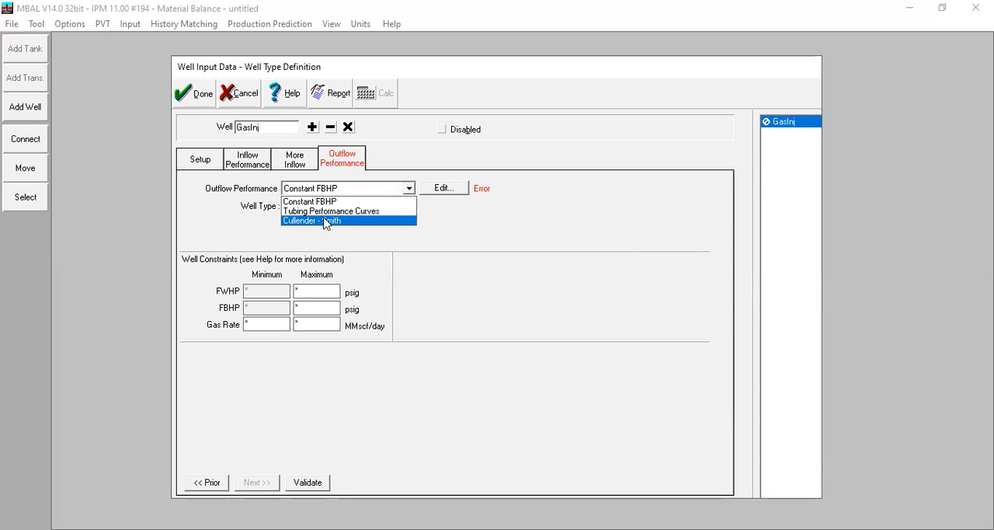
left_click(311, 221)
left_click(455, 191)
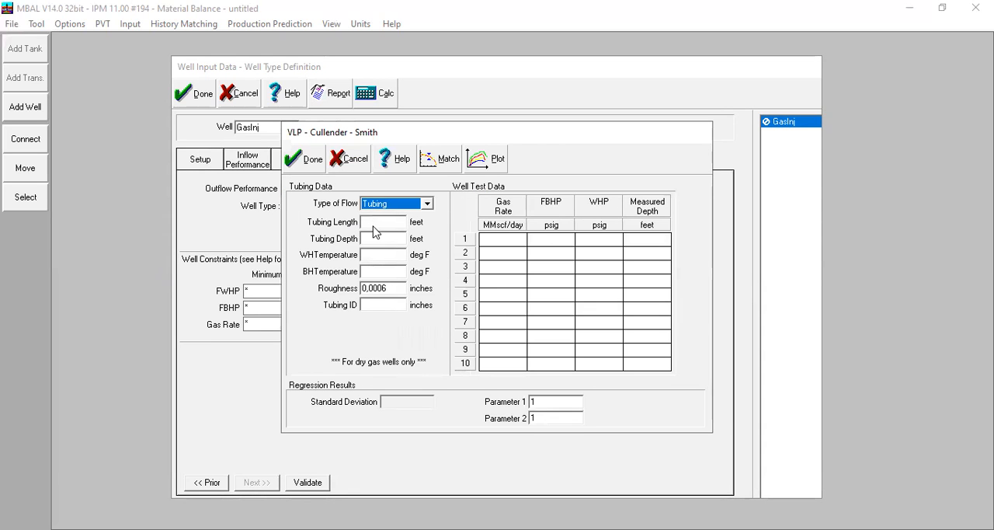
left_click(373, 224)
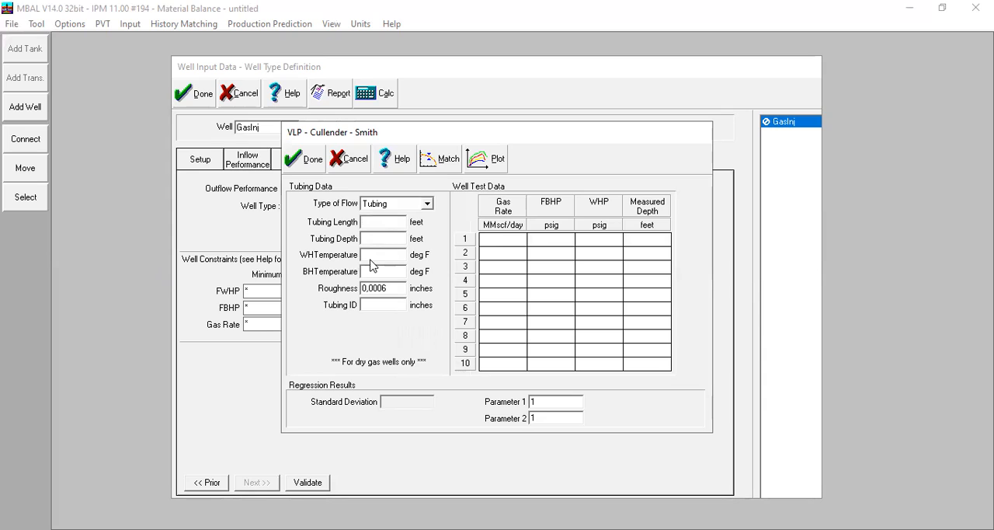
left_click(396, 290)
left_click(349, 168)
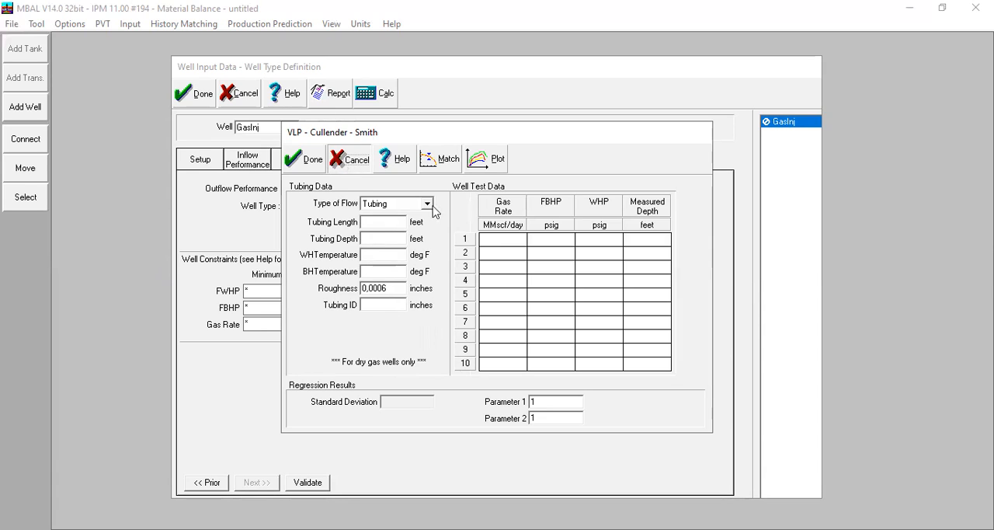
Step: Set the gas injector's outflow performance to Tubing Performance Curves and import the curves from RGI.MBV
left_click(408, 190)
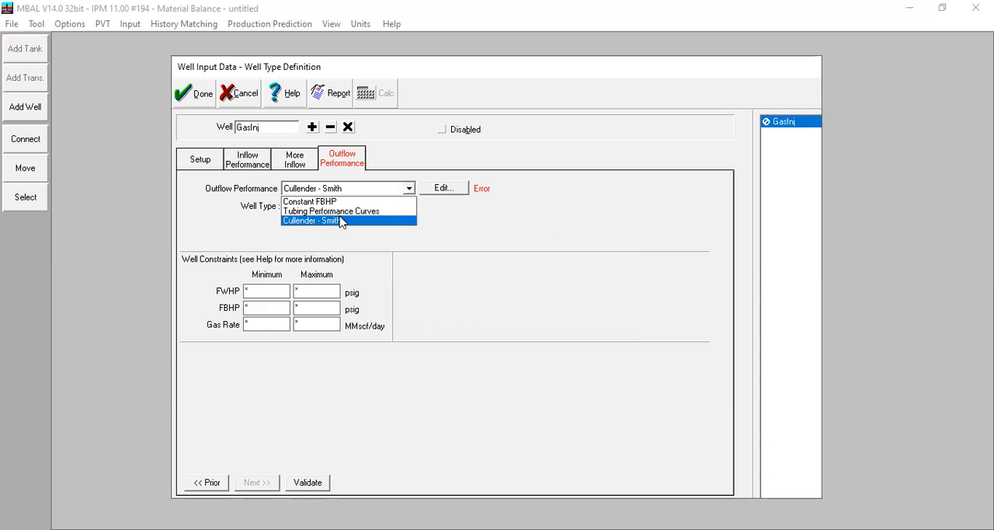
left_click(341, 212)
left_click(435, 191)
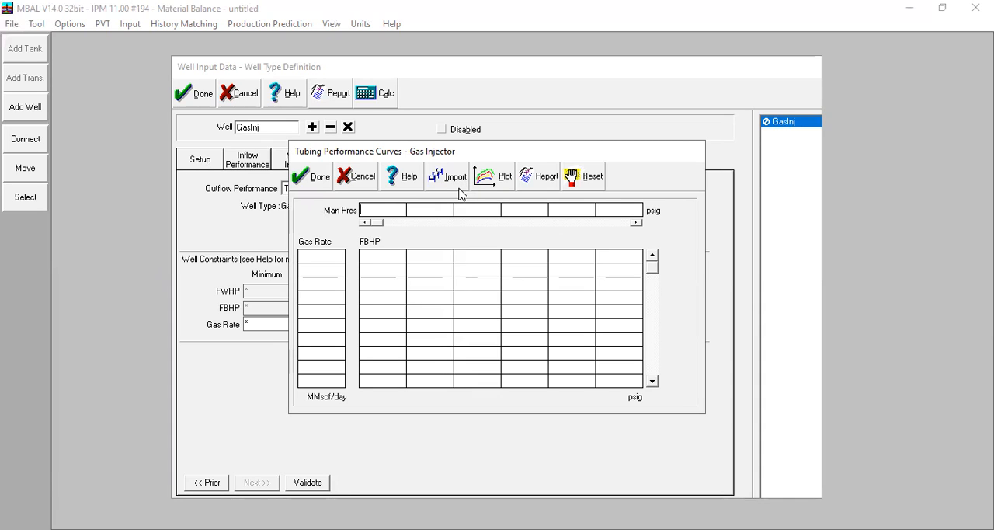
left_click(458, 190)
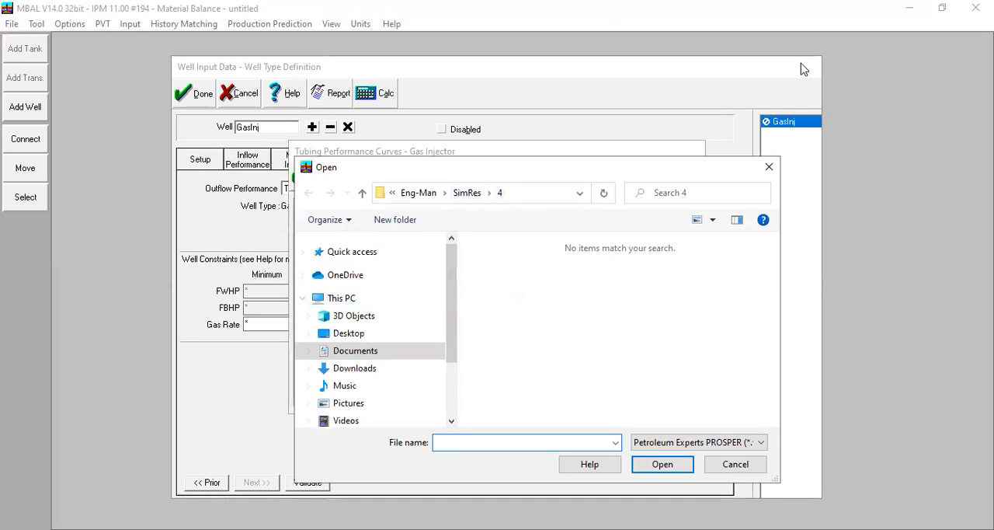
left_click(673, 289)
left_click(660, 465)
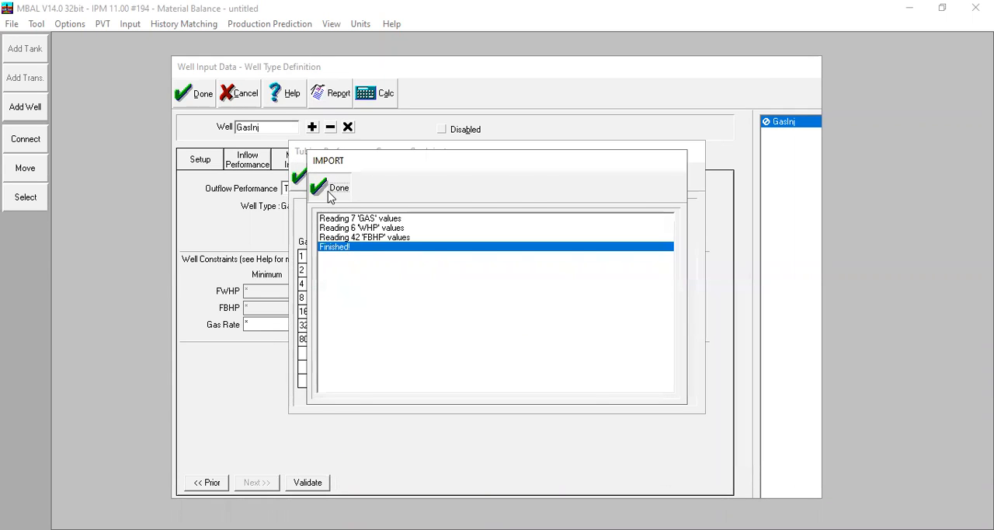
left_click(334, 188)
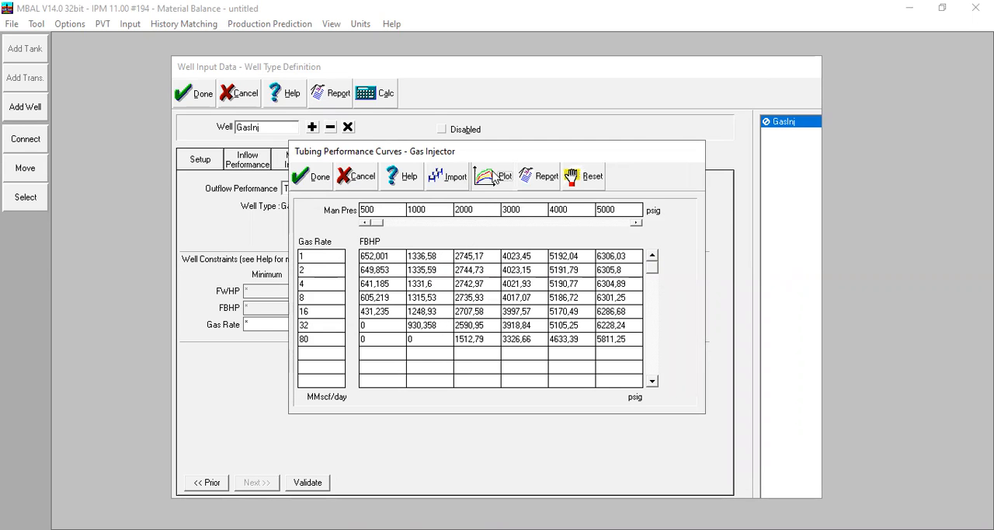
Step: Plot the gas injector's tubing performance curves against its IPR, close the plot, and accept the curves and well definition
left_click(495, 176)
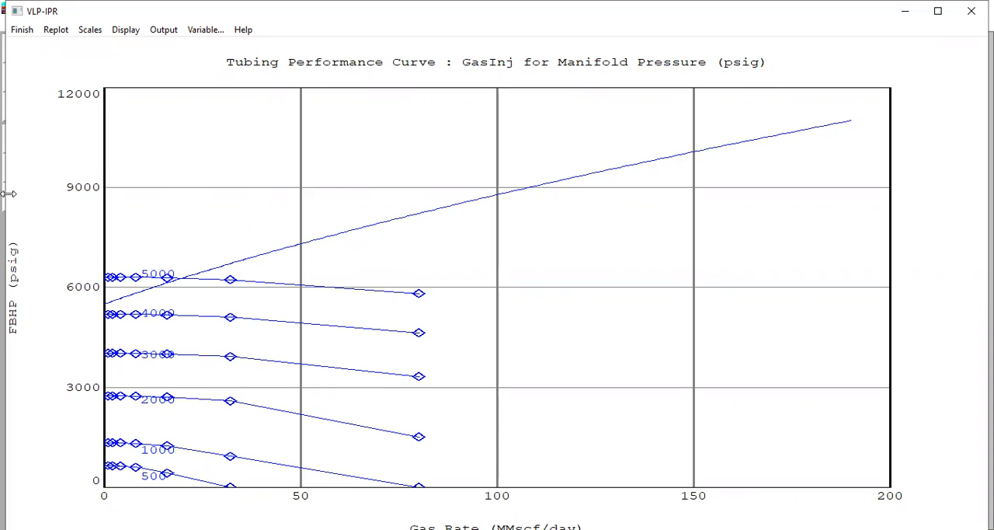
left_click(22, 29)
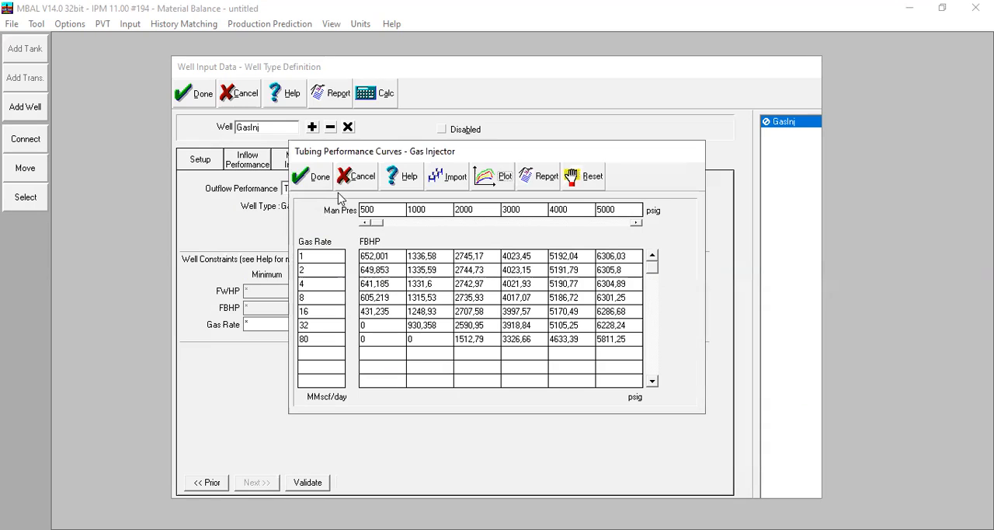
left_click(318, 178)
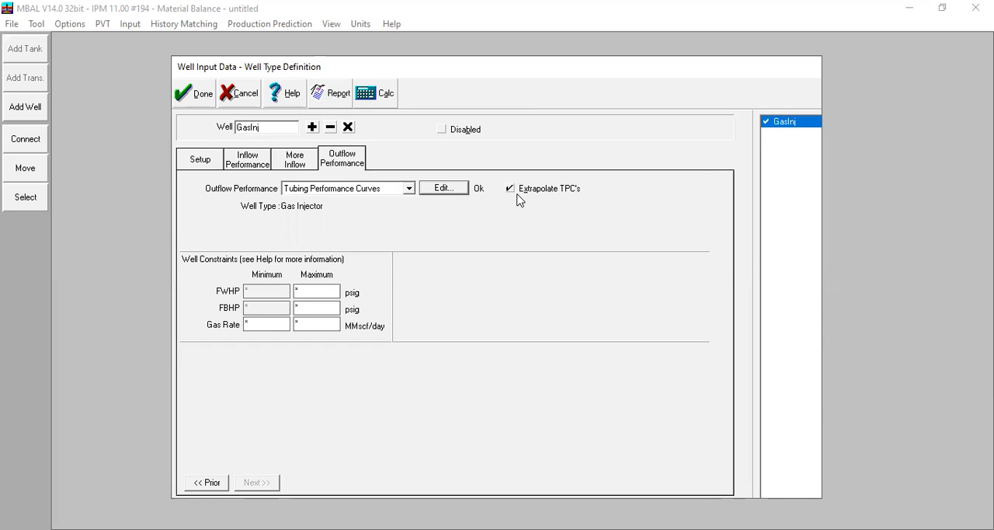
left_click(182, 93)
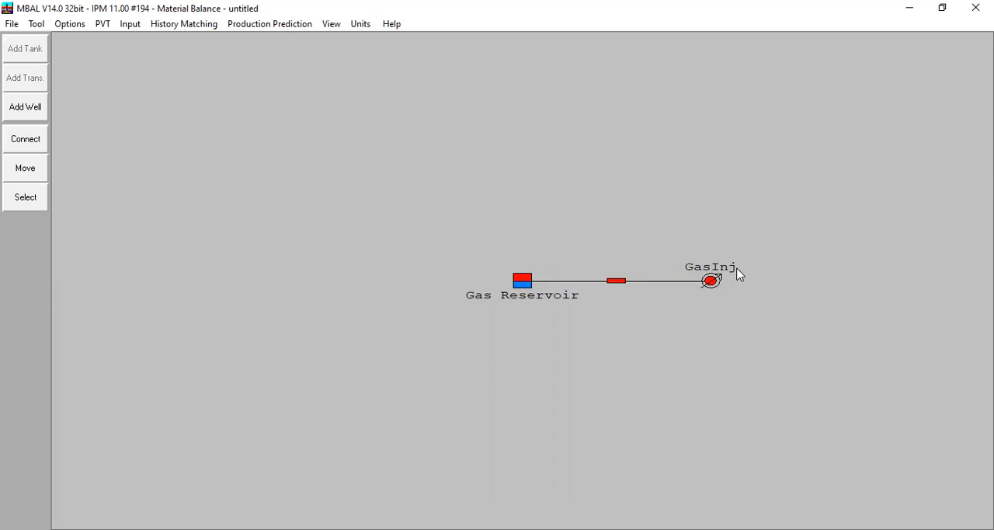
Step: Review the prediction production and constraints table and close it without changes
left_click(264, 31)
left_click(278, 55)
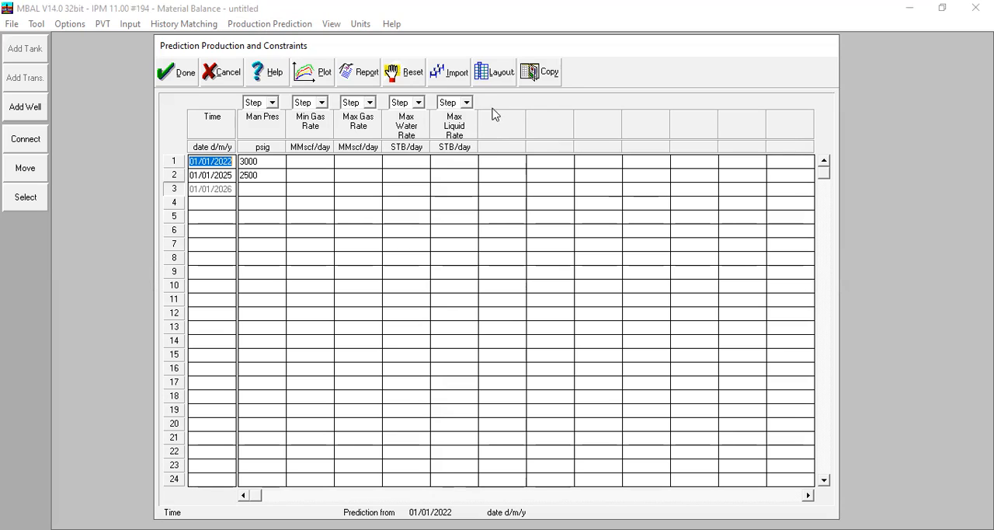
left_click(181, 75)
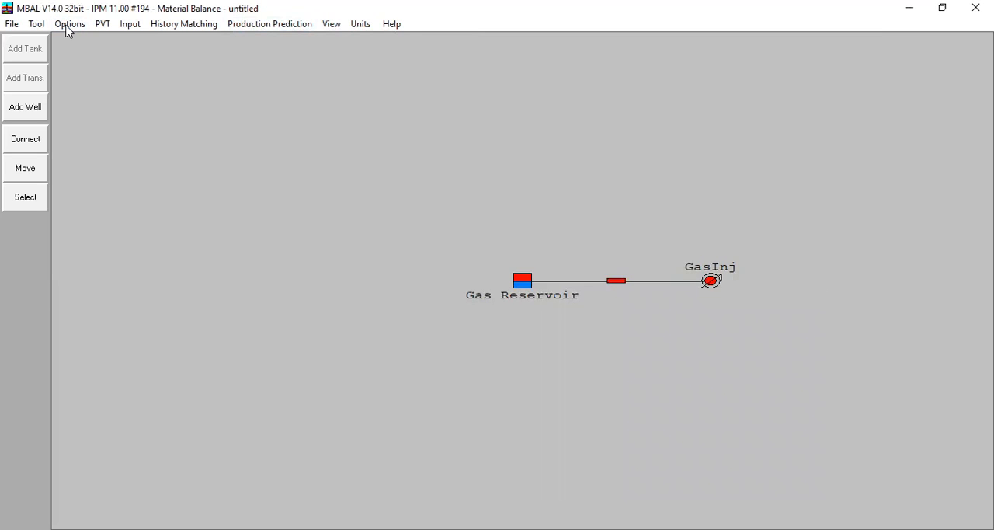
Step: Review the reservoir fluid, tank model, abnormal pressure and production history settings in the system options
left_click(68, 23)
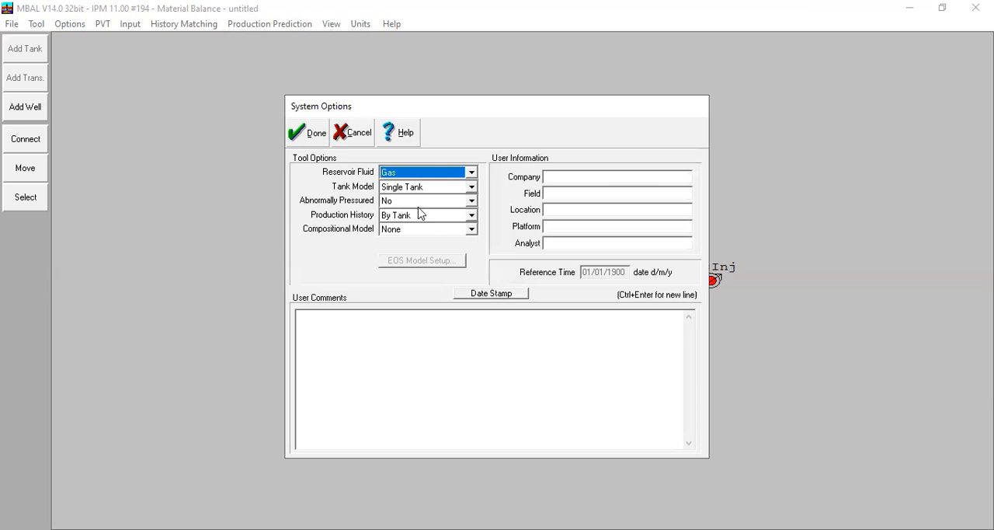
left_click(435, 176)
left_click(435, 174)
left_click(435, 189)
left_click(435, 191)
left_click(425, 201)
left_click(424, 201)
left_click(422, 215)
left_click(423, 216)
left_click(421, 218)
left_click(421, 218)
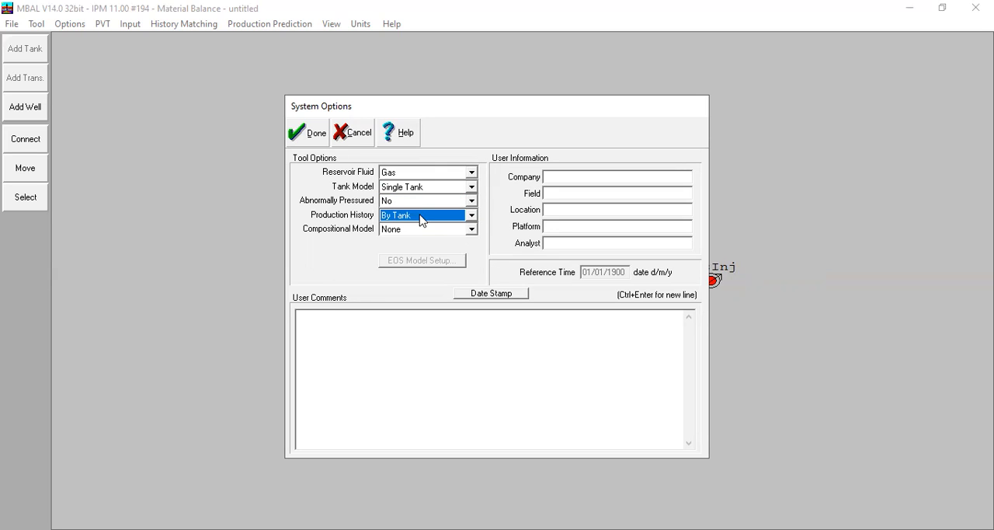
left_click(294, 134)
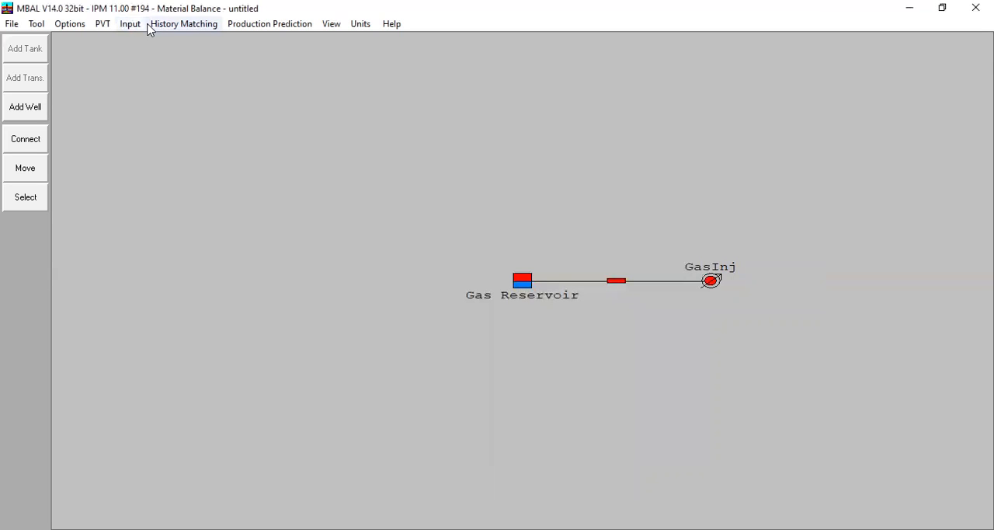
Step: Add a second well type definition named Prod1 with the Dry Gas Producer type
left_click(134, 25)
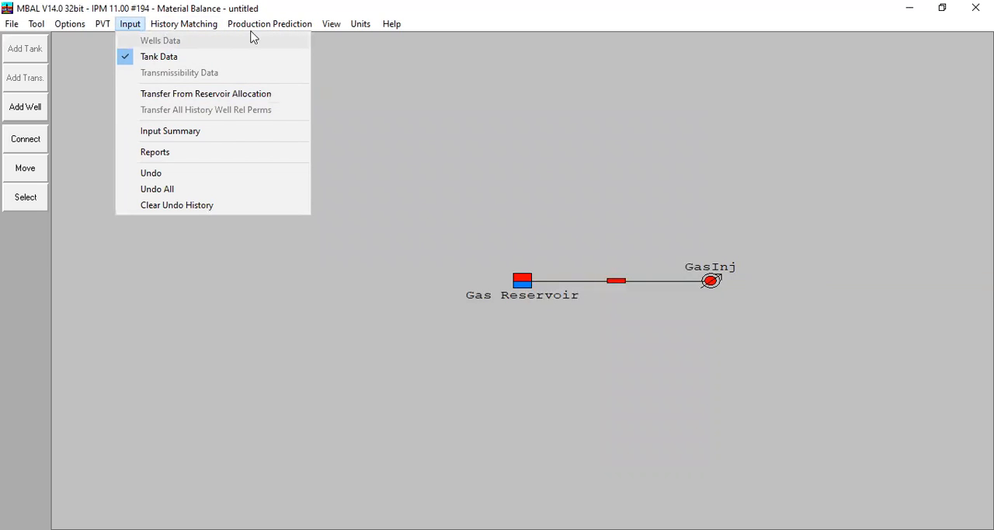
mouse_move(270, 24)
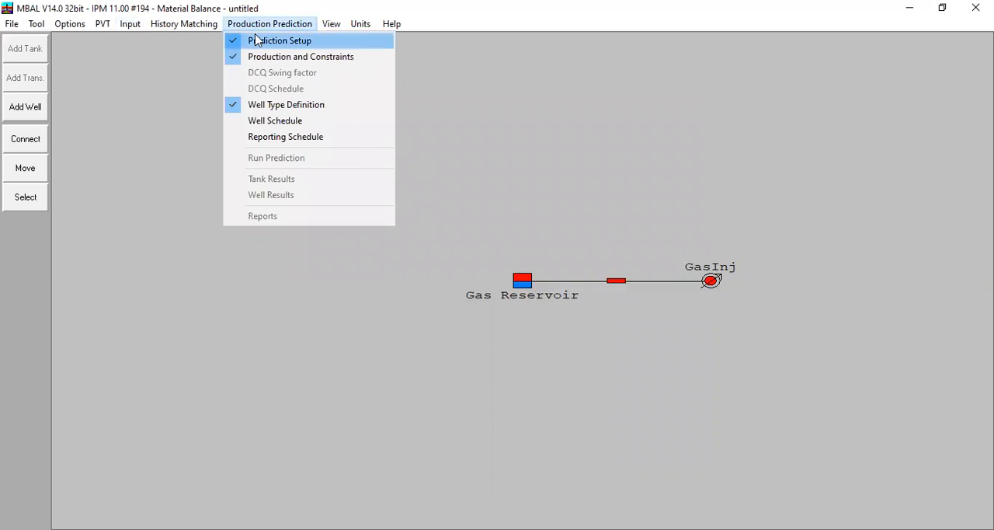
left_click(286, 105)
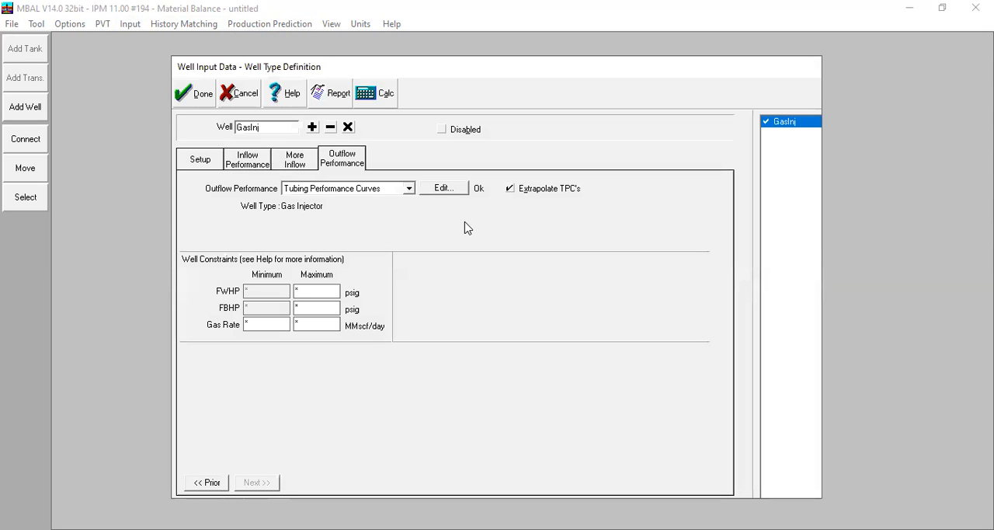
left_click(312, 126)
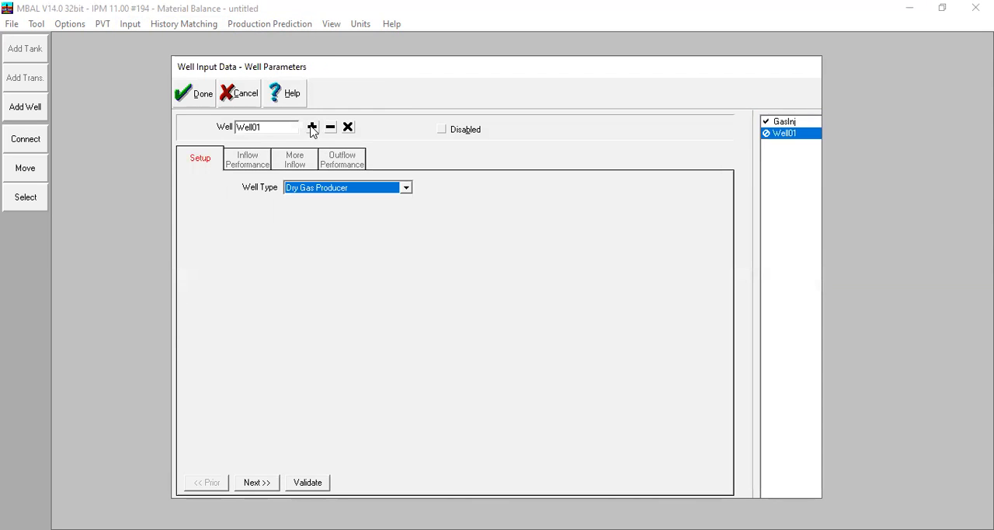
left_click_drag(279, 129, 211, 133)
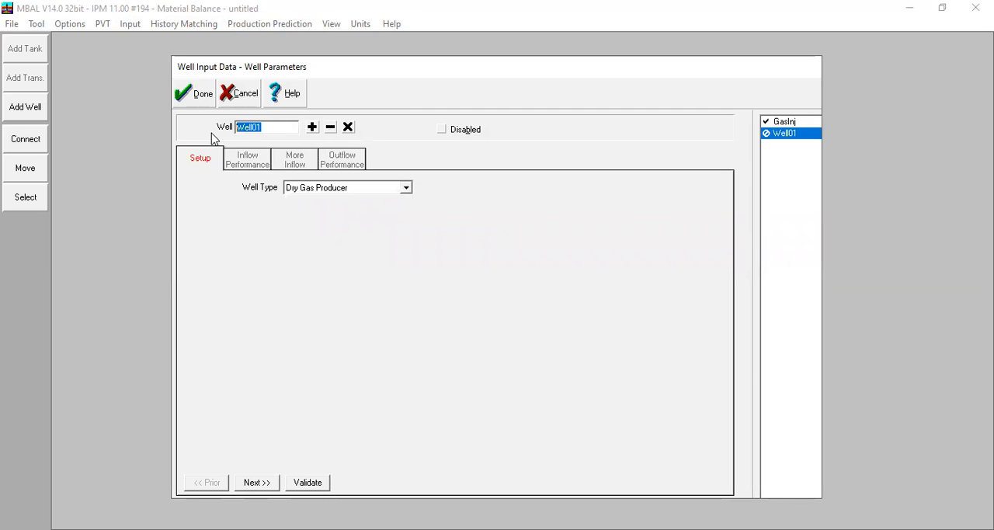
type("Prod1")
left_click(403, 189)
left_click(341, 223)
left_click(350, 192)
left_click(348, 200)
Step: Set Prod1's Forchheimer inflow coefficients to Darcy 490 and Non Darcy 0,0001
left_click(268, 161)
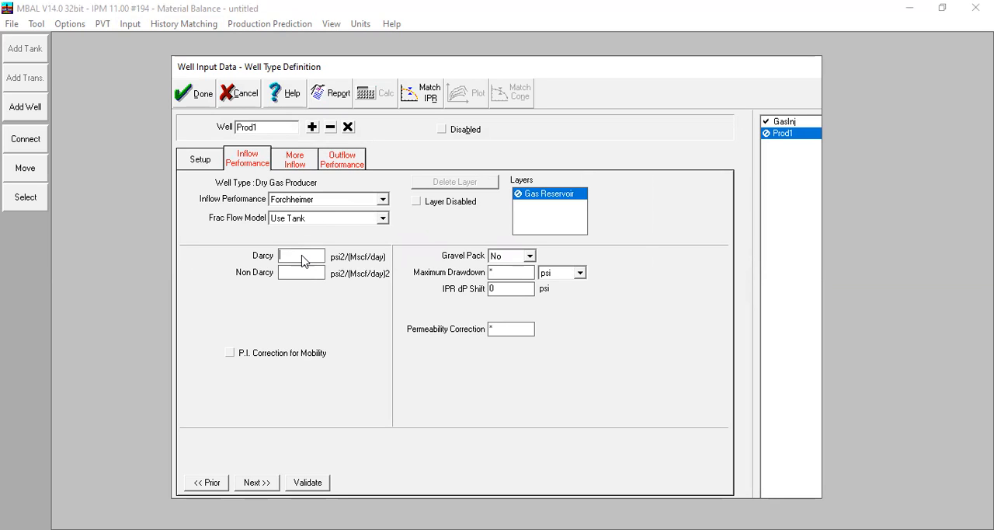
left_click(303, 258)
left_click(307, 273)
left_click(289, 162)
left_click(245, 158)
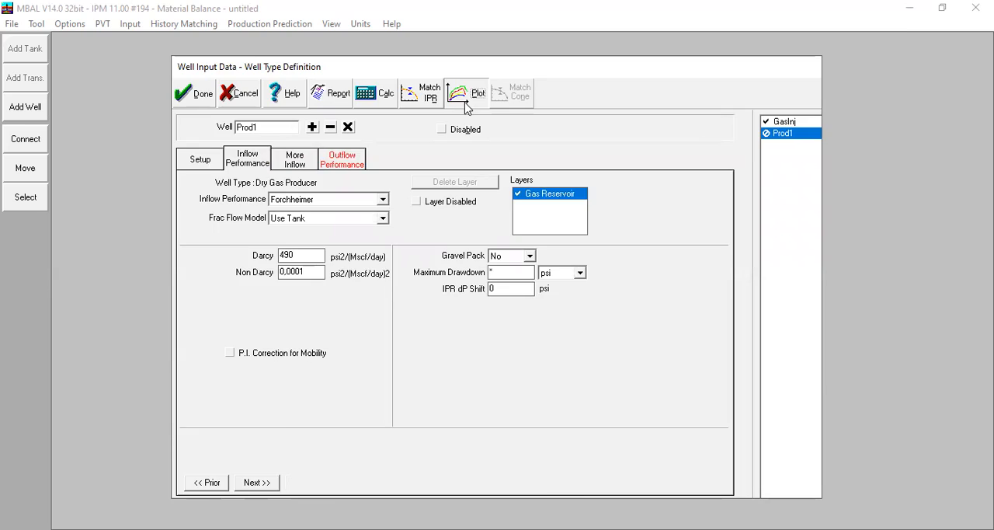
Step: Plot Prod1's IPR curve and look at its More Inflow abandonment and breakthrough constraints
left_click(467, 106)
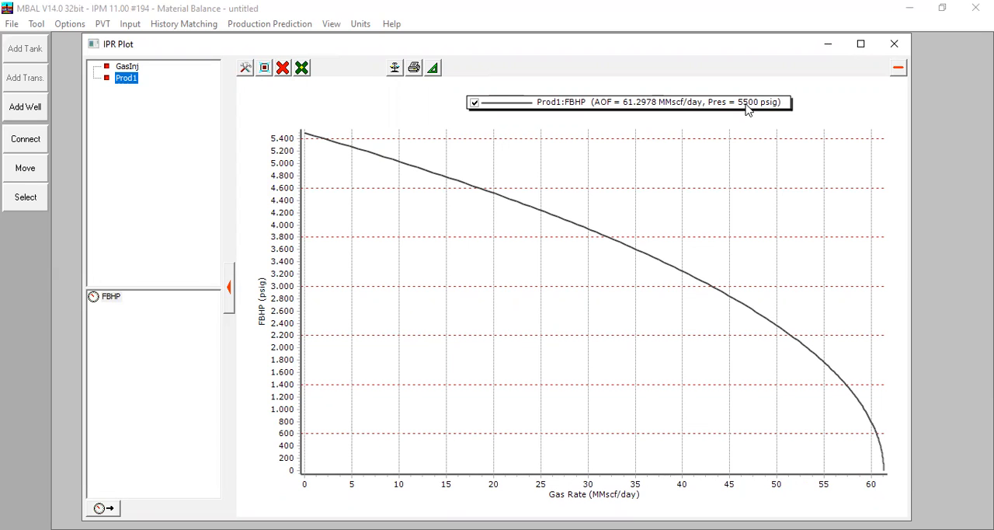
left_click(890, 49)
left_click(301, 163)
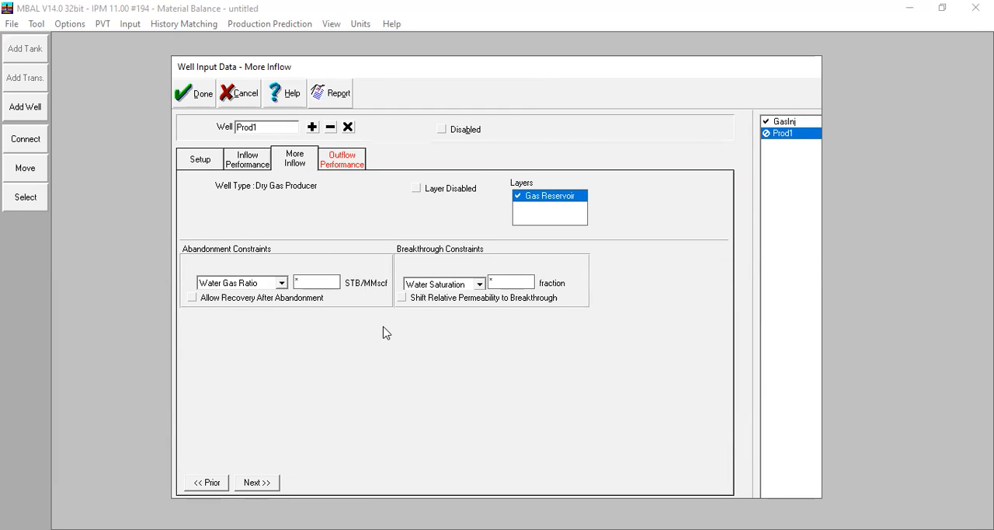
Step: Import Prod1's tubing performance curves from RG1.MBV and plot them against its IPR
left_click(346, 156)
left_click(462, 190)
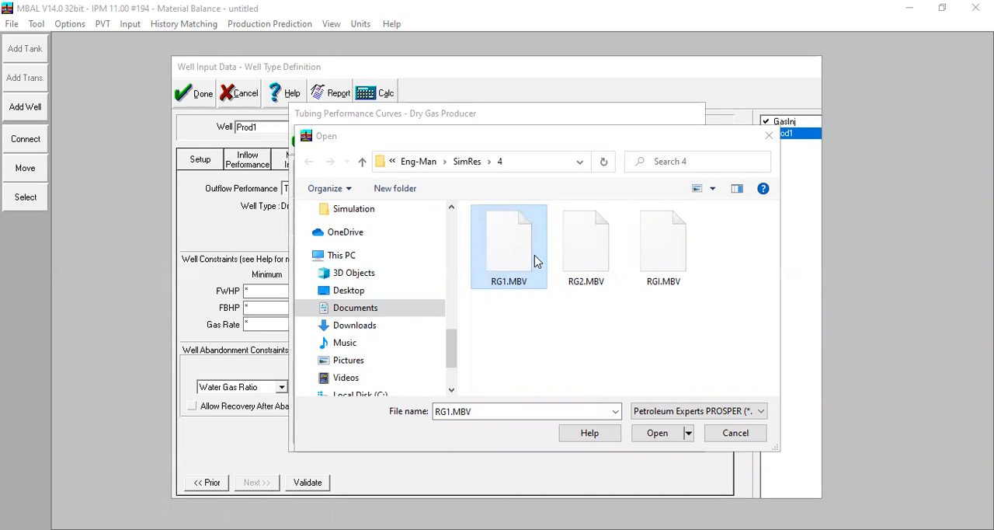
left_click(658, 434)
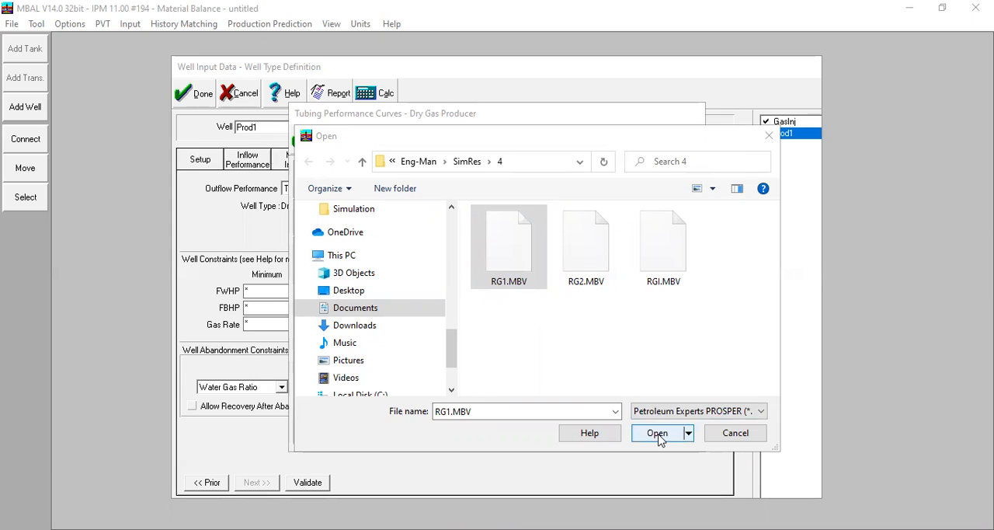
left_click(357, 218)
left_click(372, 226)
left_click(377, 235)
left_click(336, 268)
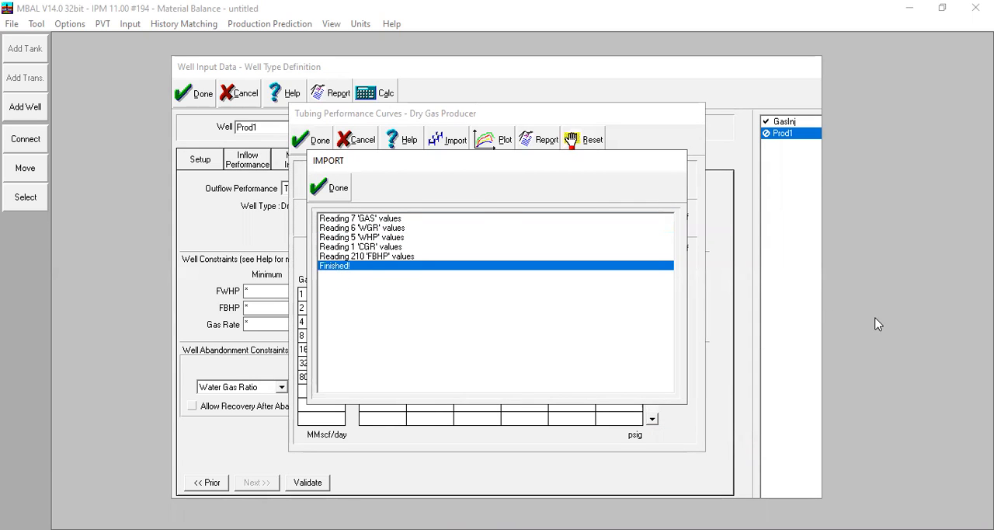
left_click(342, 193)
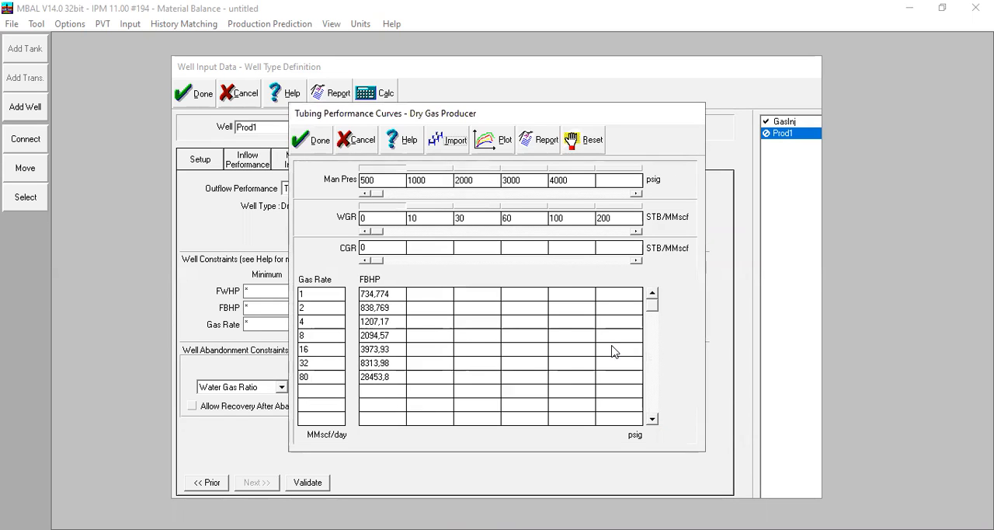
left_click(503, 157)
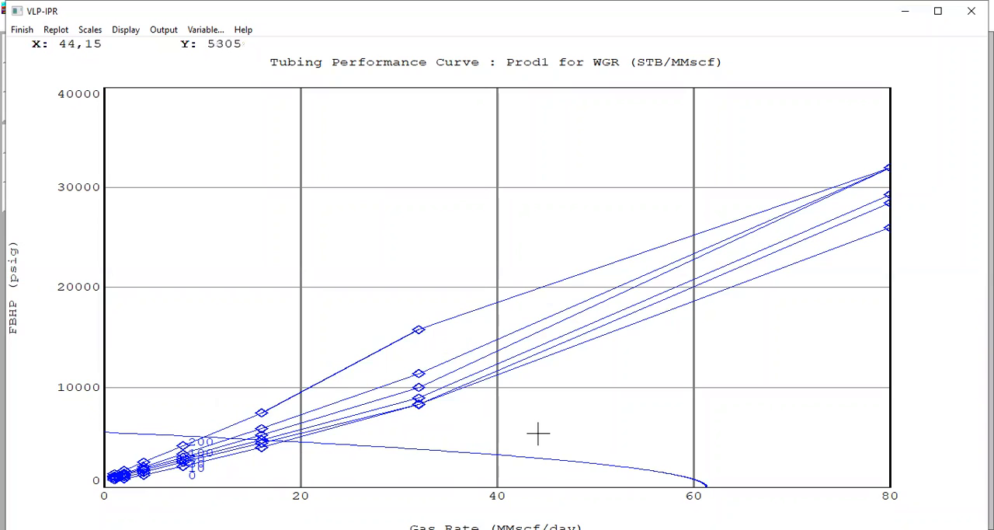
Step: Examine where Prod1's tubing performance curves cross its IPR at low gas rates, and accept the curves and well definition
left_click_drag(103, 406, 193, 423)
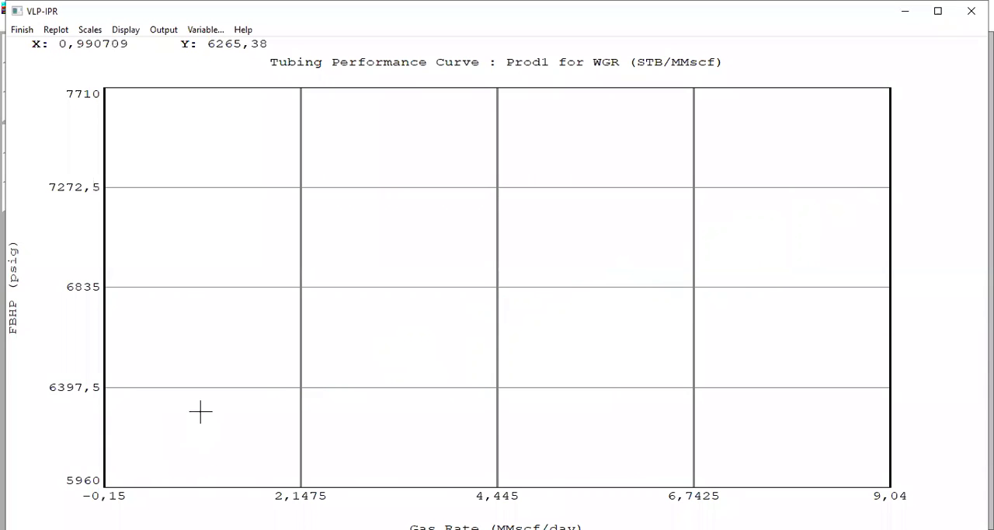
left_click(63, 36)
left_click_drag(114, 413, 340, 479)
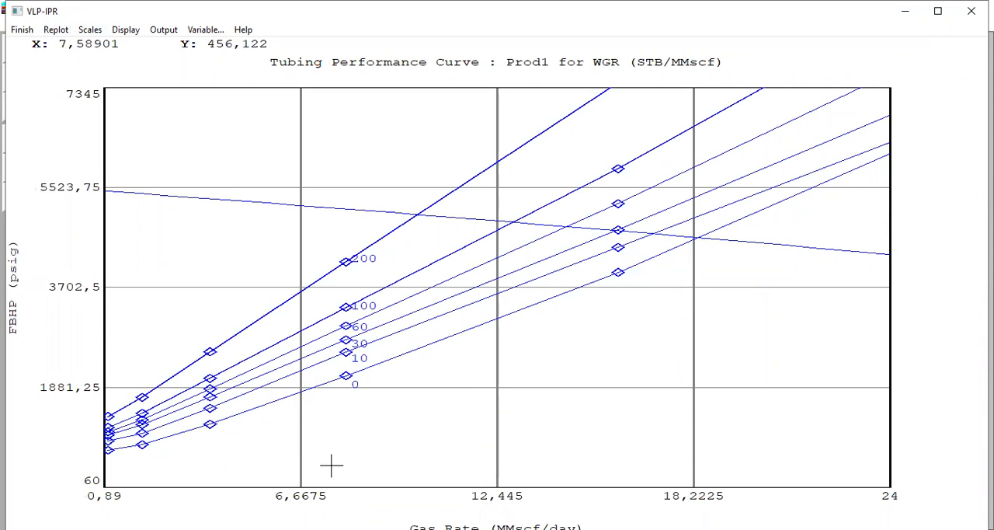
left_click(20, 29)
left_click(316, 142)
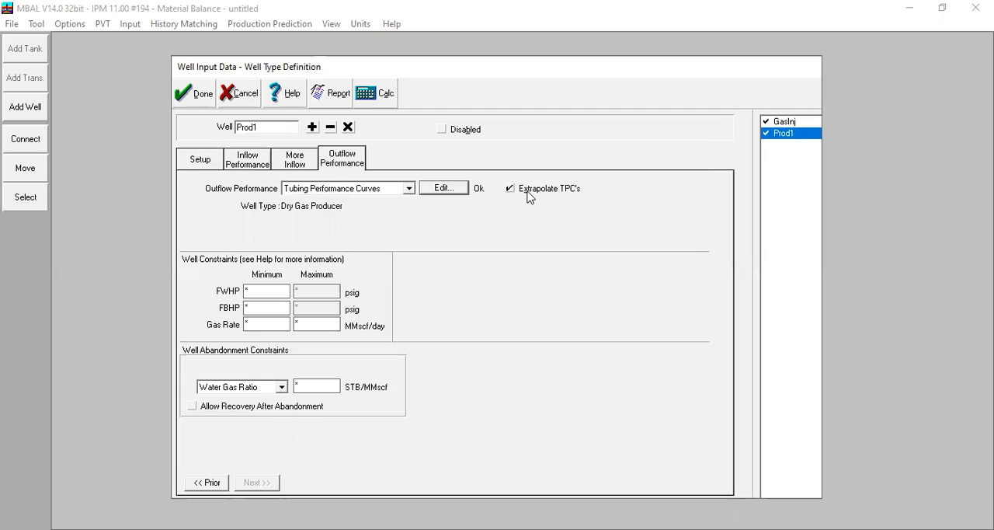
left_click(198, 94)
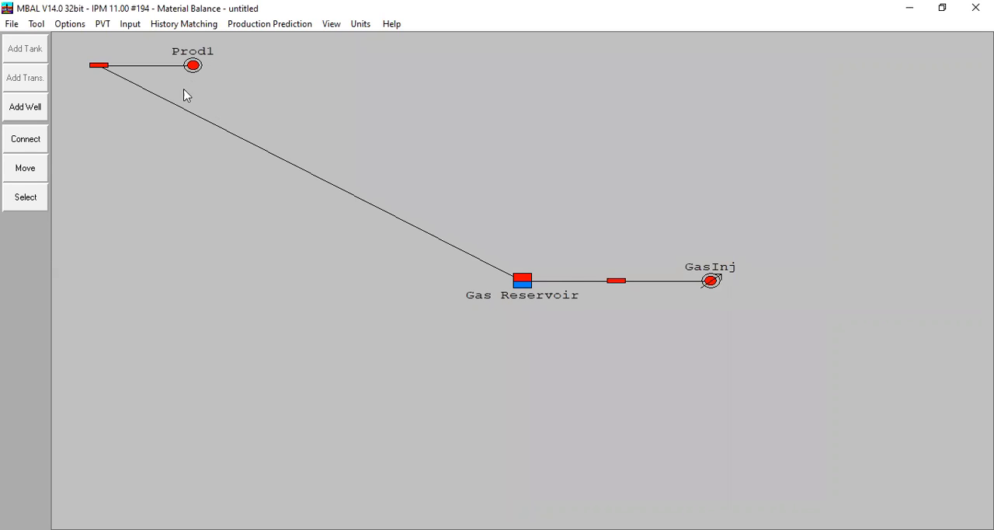
Step: Move the Prod1 well on the schematic to just above and left of the Gas Reservoir tank
left_click(32, 172)
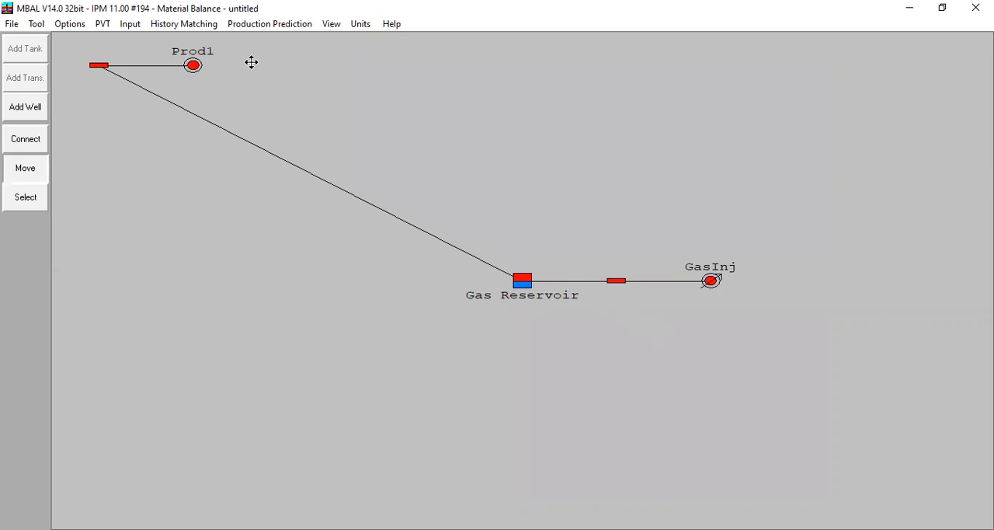
left_click_drag(189, 64, 423, 204)
left_click(28, 168)
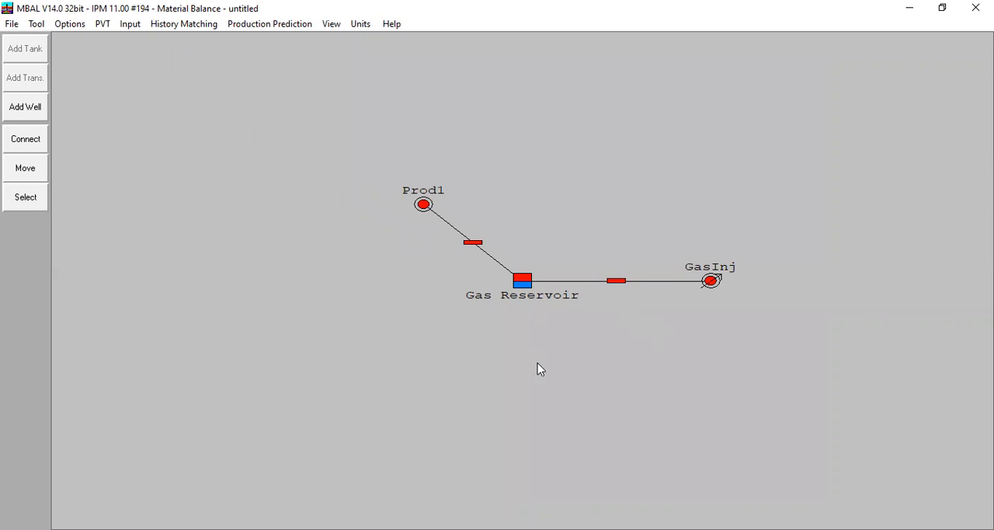
Step: Add a third well type definition named Prod2 with the Dry Gas Producer type and validate it
left_click(269, 23)
left_click(299, 104)
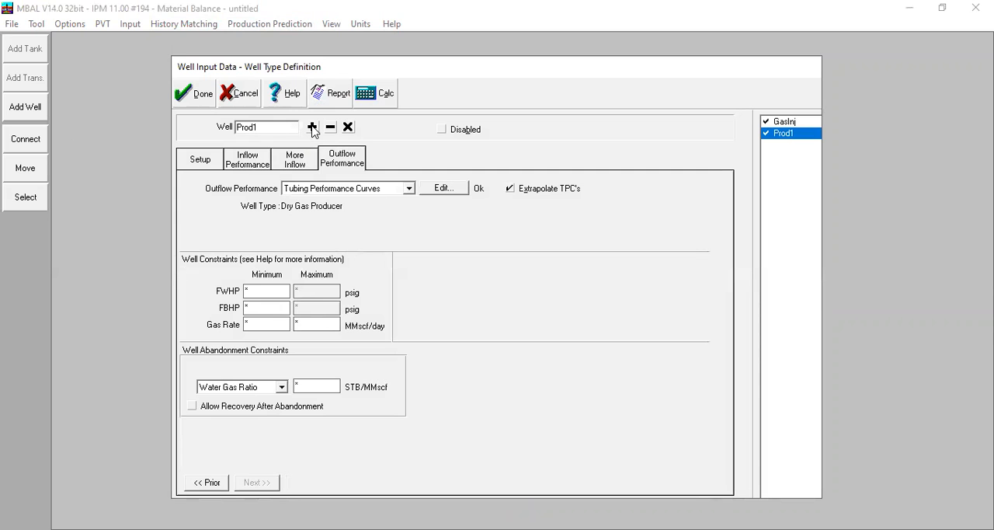
left_click(312, 127)
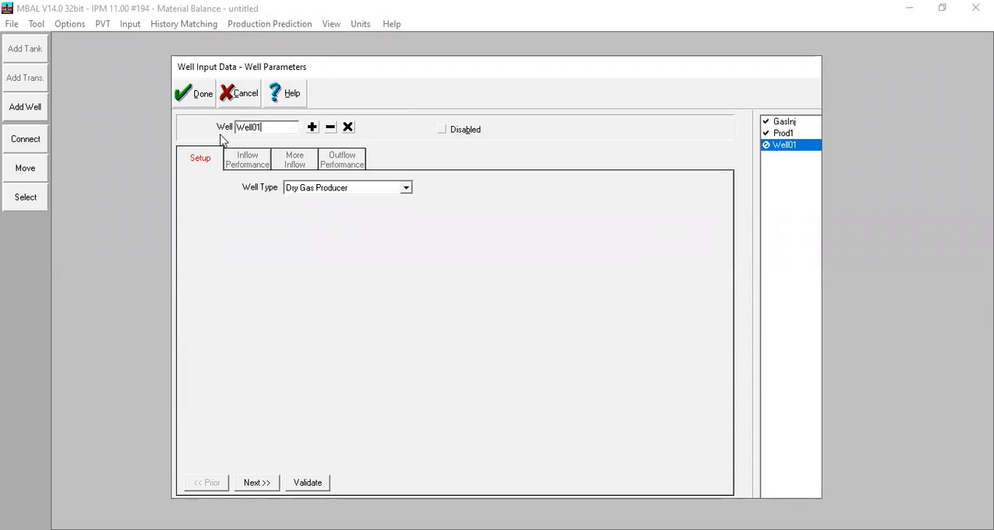
type("P")
left_click(312, 482)
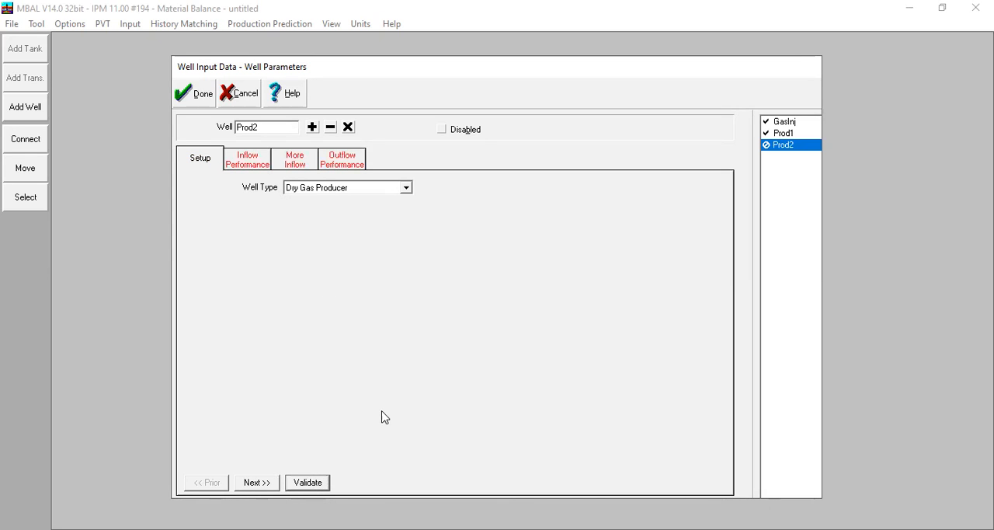
Step: Set Prod2's Forchheimer inflow coefficients to Darcy 560 and Non Darcy 0,0005
left_click(259, 160)
left_click(297, 257)
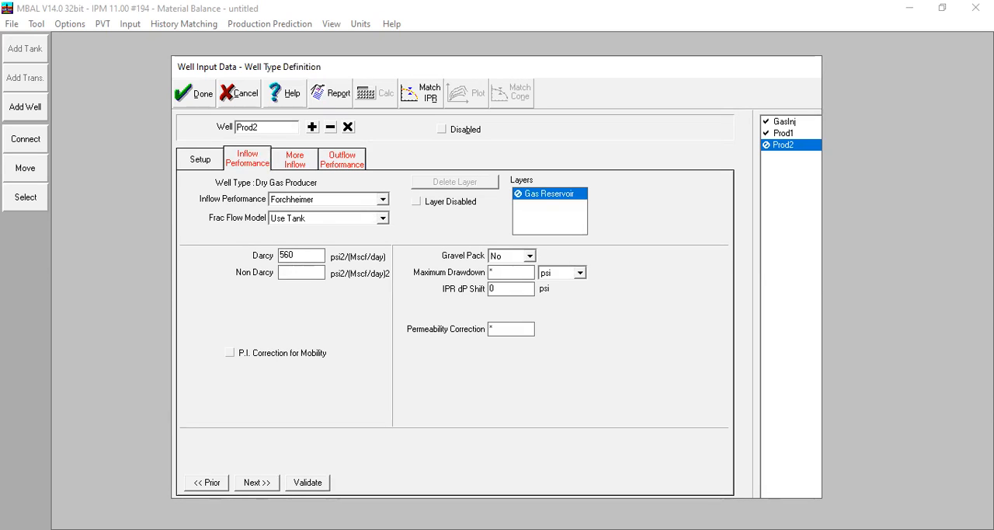
left_click(311, 272)
type("0.0005")
Step: Look at Prod2's More Inflow constraints and plot its IPR curve
left_click(295, 159)
left_click(266, 165)
left_click(472, 95)
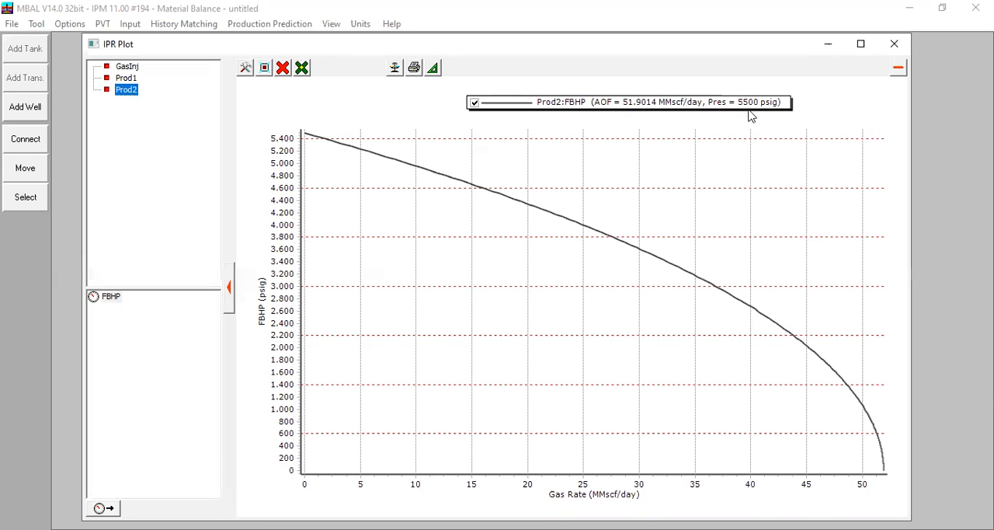
left_click(894, 44)
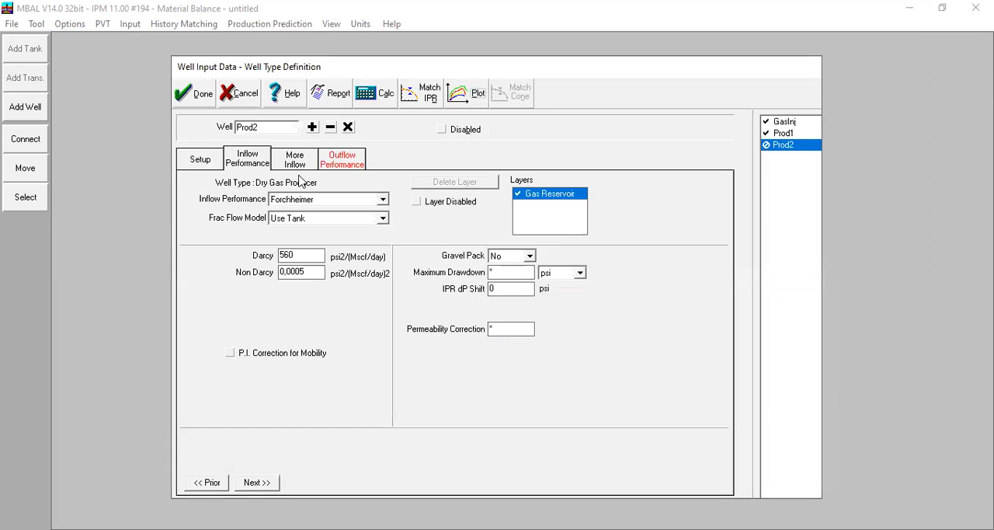
Step: Import Prod2's tubing performance curves from RG2.MBV, plot them against its IPR and accept them
left_click(342, 160)
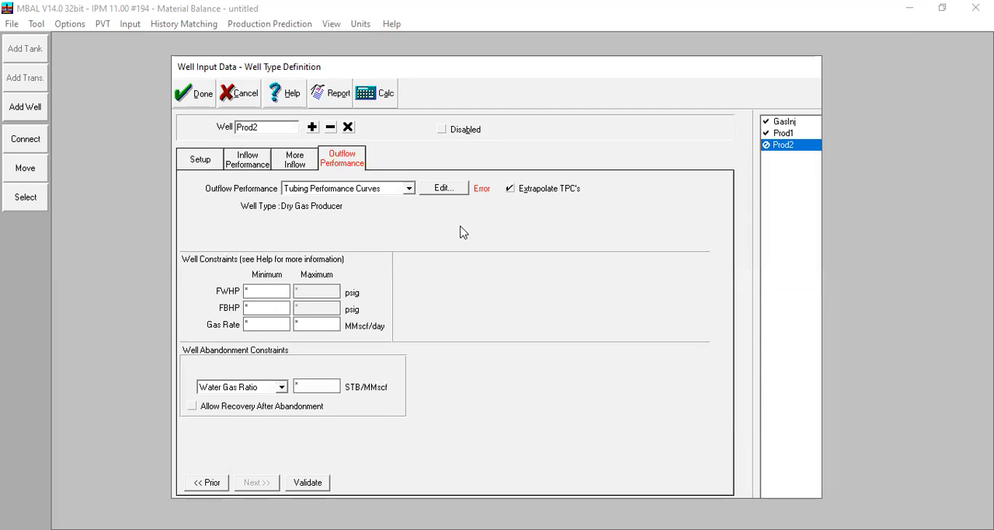
left_click(441, 191)
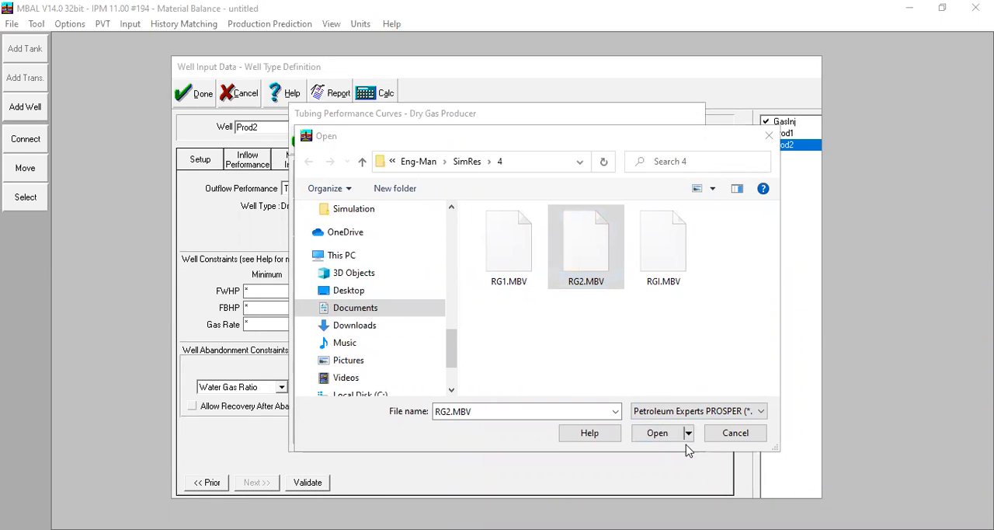
left_click(658, 432)
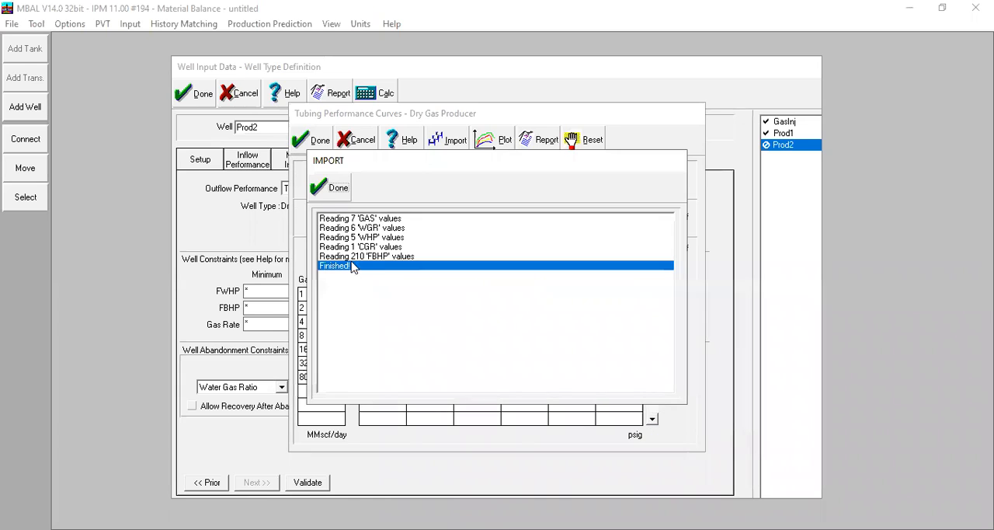
left_click(334, 189)
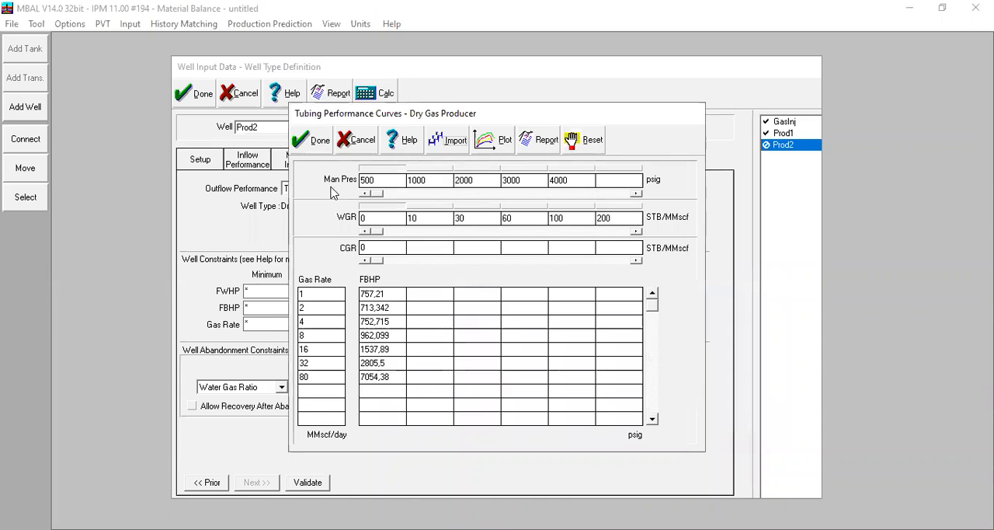
left_click(485, 143)
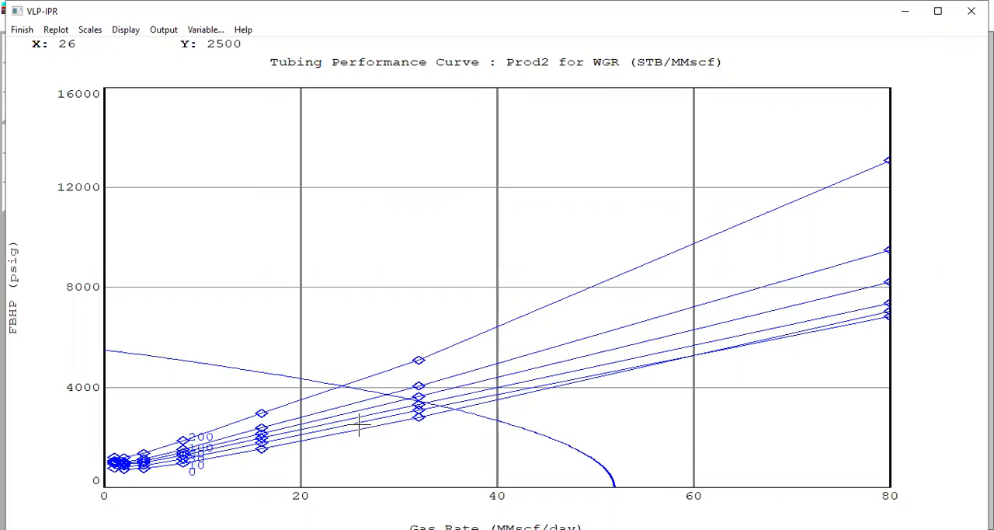
left_click(21, 31)
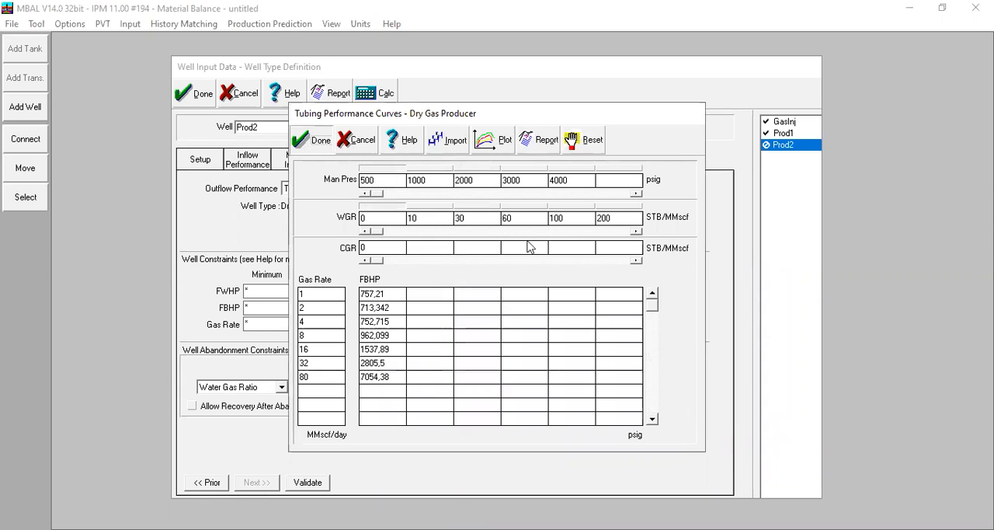
left_click(311, 140)
Step: Set Prod2's water saturation breakthrough constraint to 0,98 and accept the well definition
left_click(295, 163)
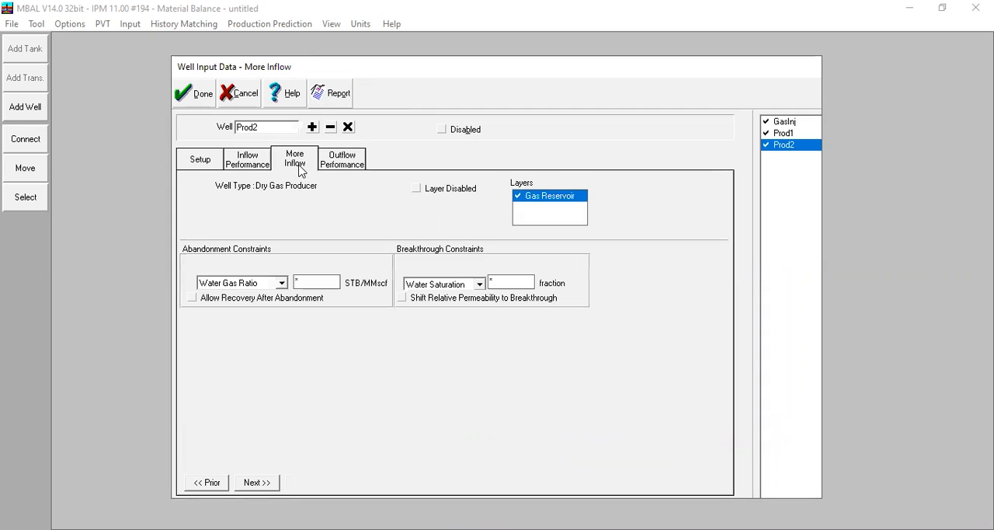
double_click(511, 285)
type("0.98")
left_click(494, 282)
key("BackSpace")
type(",98")
left_click(360, 164)
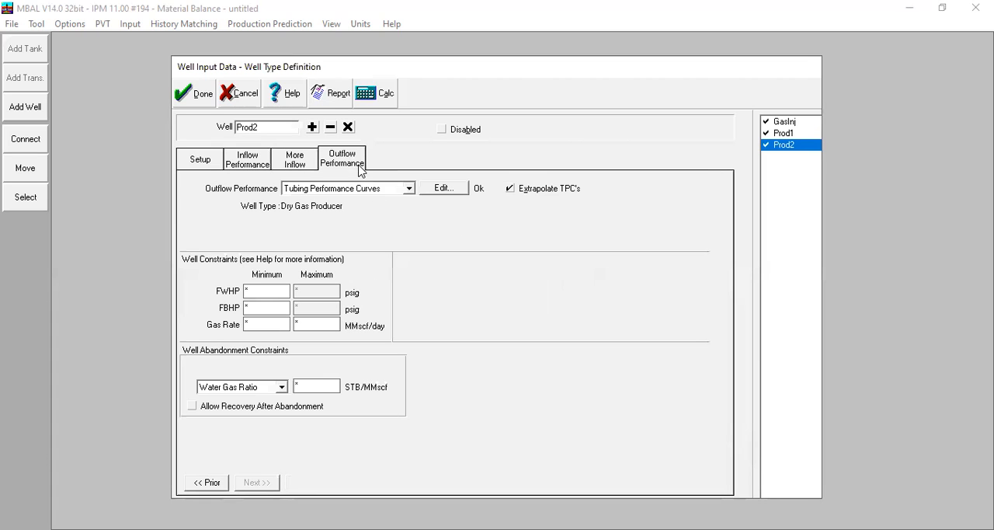
left_click(188, 96)
Step: Arrange the wells around the Gas Reservoir tank, with GasInj straight above it, Prod1 on its left and Prod2 on its right
left_click(27, 166)
left_click(192, 66)
mouse_move(192, 65)
left_mouse_down()
mouse_move(473, 369)
mouse_move(457, 367)
mouse_move(588, 192)
mouse_move(618, 207)
left_mouse_up()
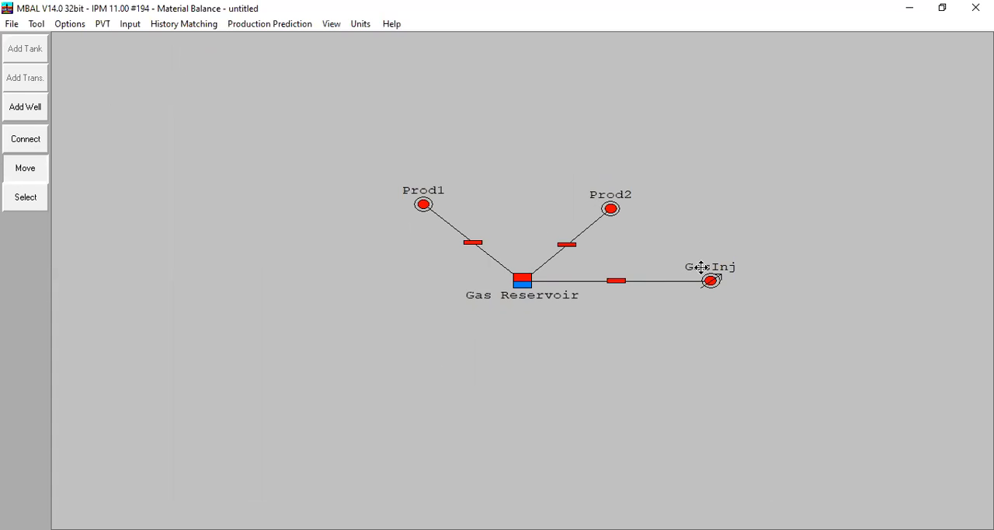
mouse_move(710, 280)
left_mouse_down()
mouse_move(613, 404)
mouse_move(517, 410)
mouse_move(398, 329)
mouse_move(486, 419)
mouse_move(528, 424)
mouse_move(509, 103)
mouse_move(517, 88)
left_mouse_up()
left_click_drag(432, 208, 357, 264)
left_click_drag(612, 210, 685, 255)
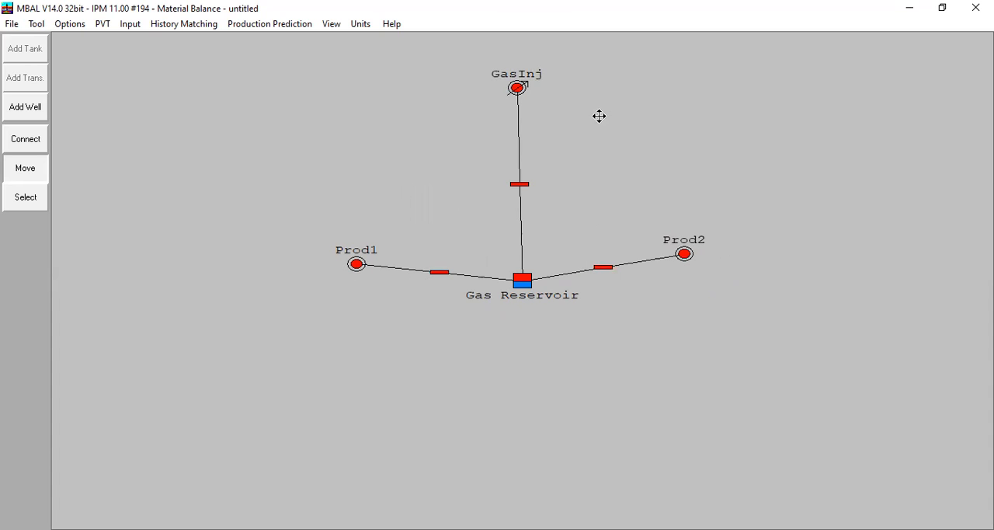
left_click(517, 88)
left_click_drag(516, 88, 526, 95)
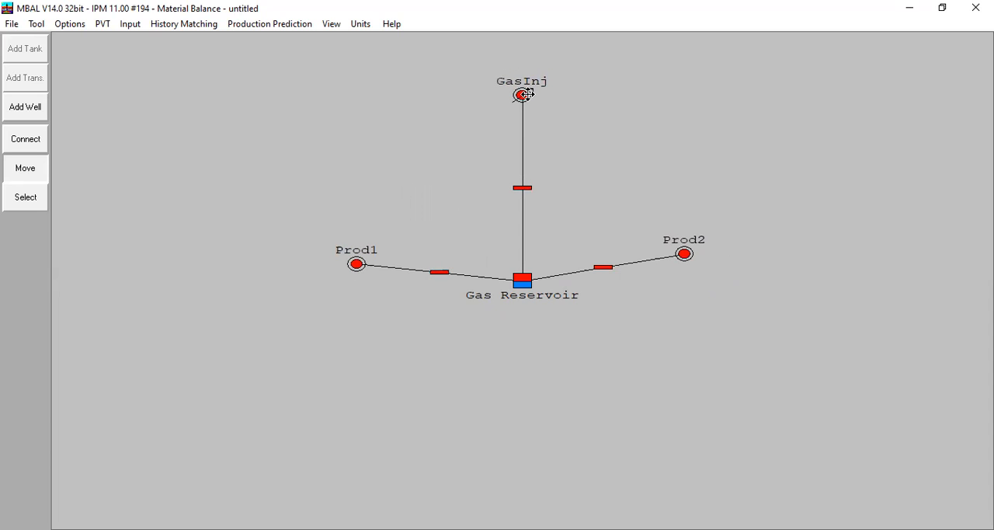
left_click(25, 168)
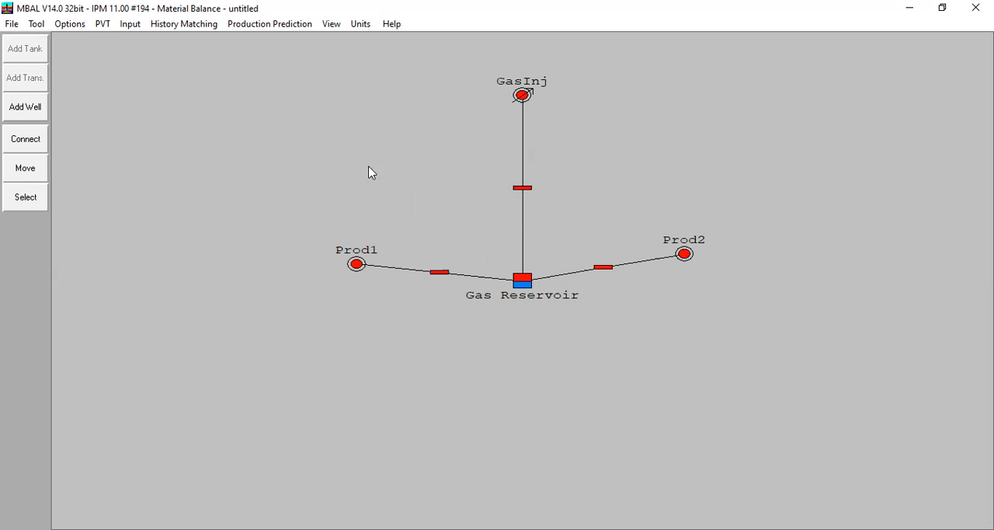
Step: Allow recovery after abandonment in the outflow performance settings of both Prod1 and Prod2
double_click(357, 264)
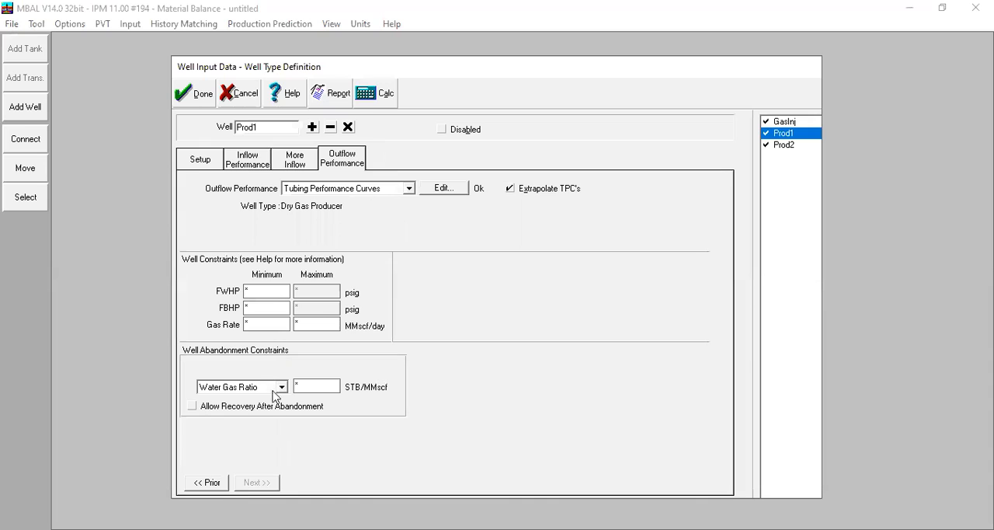
left_click(209, 412)
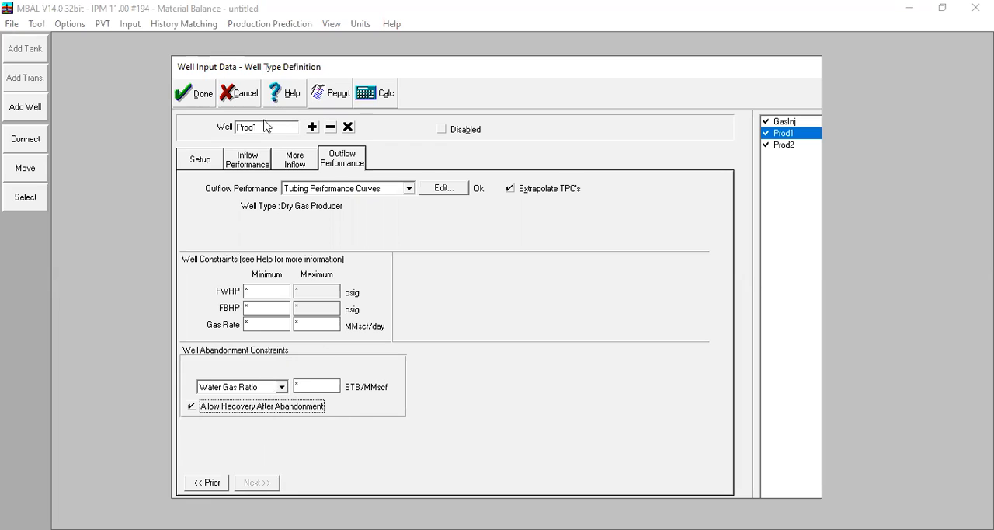
left_click(195, 93)
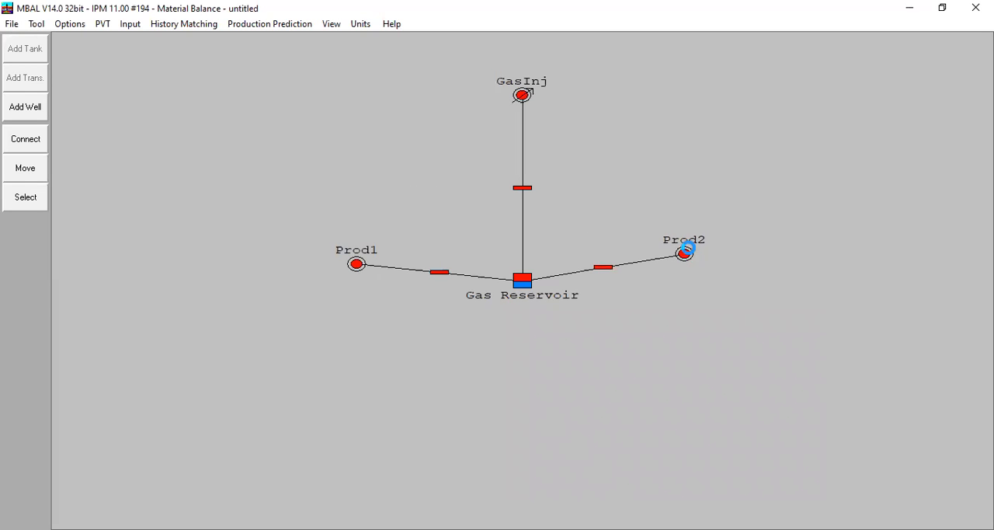
double_click(685, 253)
left_click(215, 411)
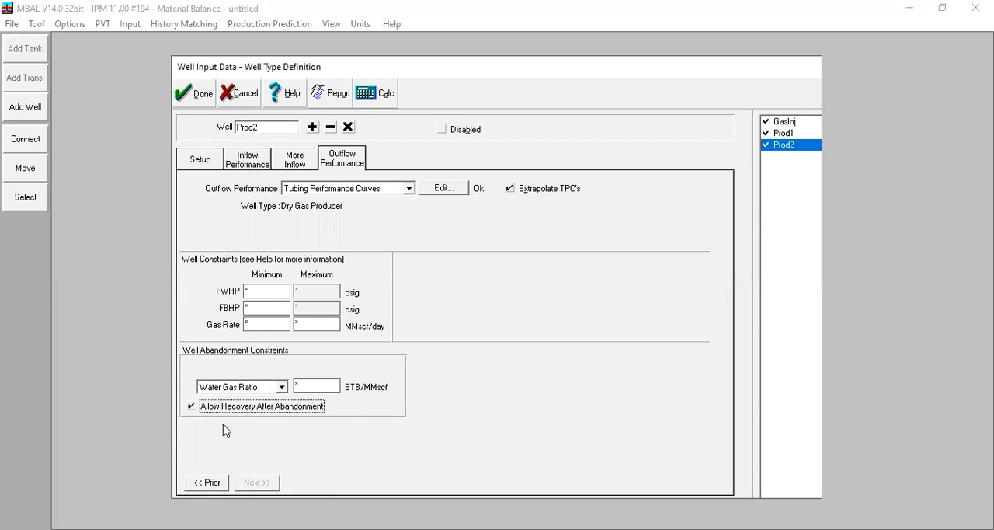
left_click(191, 93)
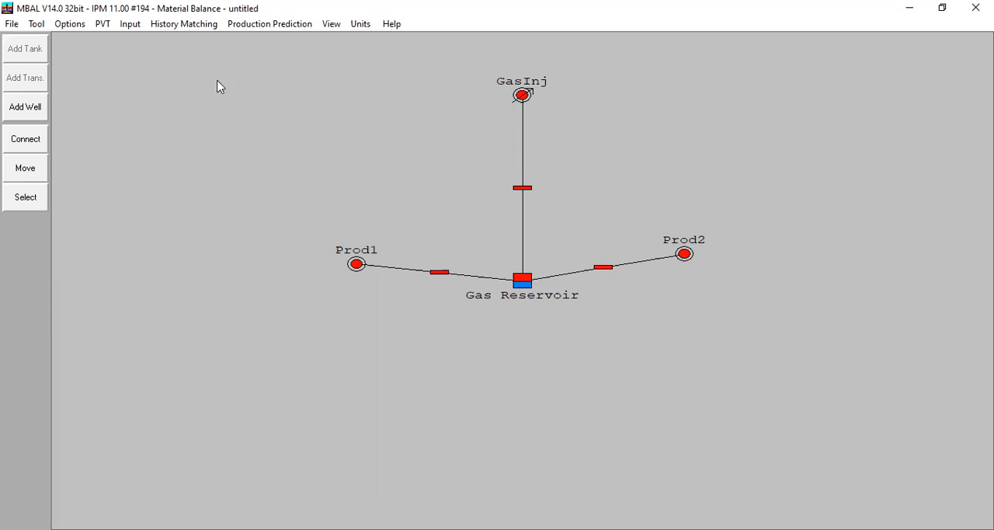
Step: Fill the first Well Schedule row with start date 01/01/2022, 2 wells and the Prod1 well type
left_click(285, 28)
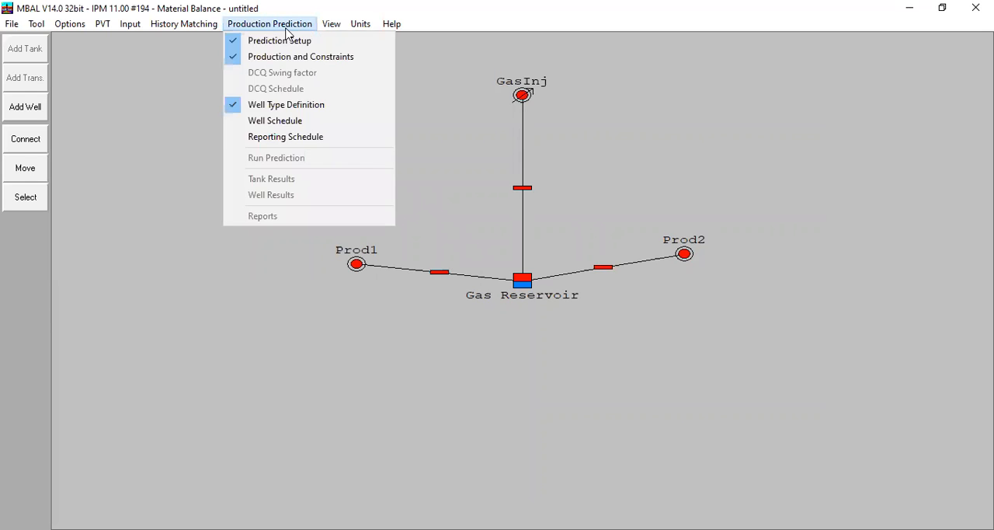
left_click(298, 127)
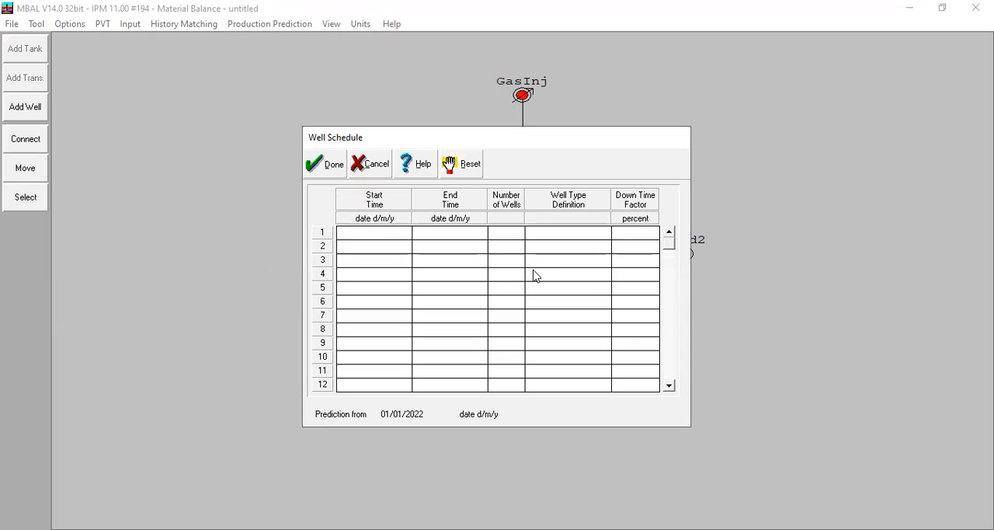
type("01/01/2022")
left_click(501, 235)
type("2")
left_click(599, 235)
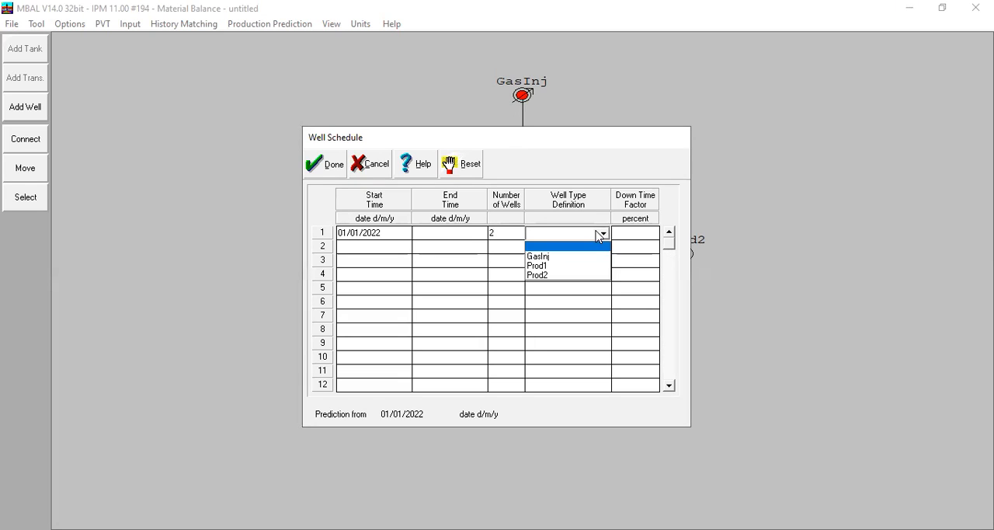
left_click(595, 269)
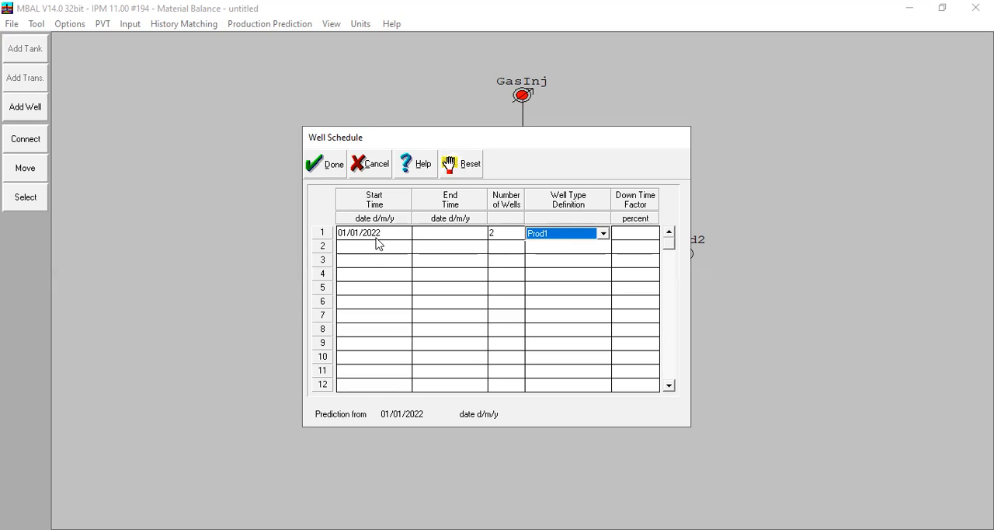
Step: Enter start date 01/01/2022 and end date 01/01/2024 in the second Well Schedule row
left_click_drag(386, 232, 343, 233)
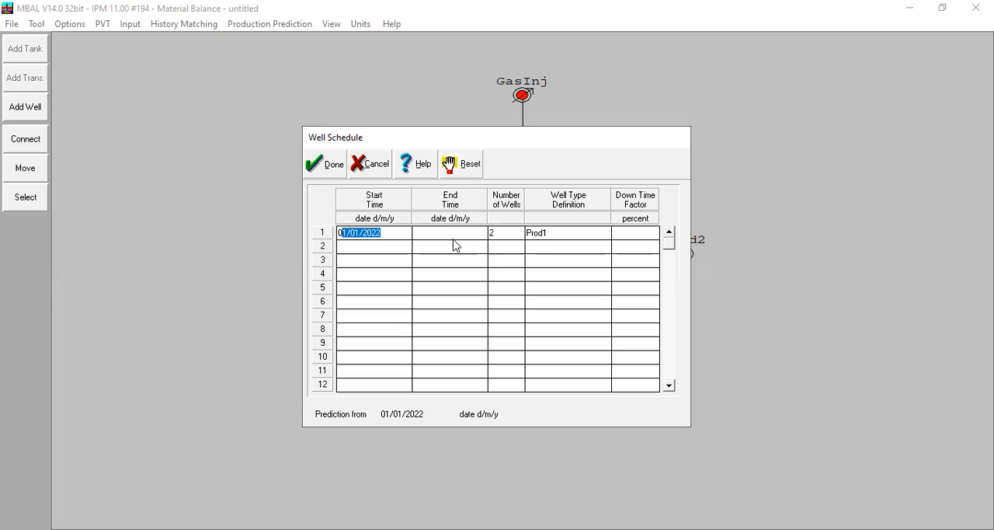
left_click(375, 247)
type("01/01/2")
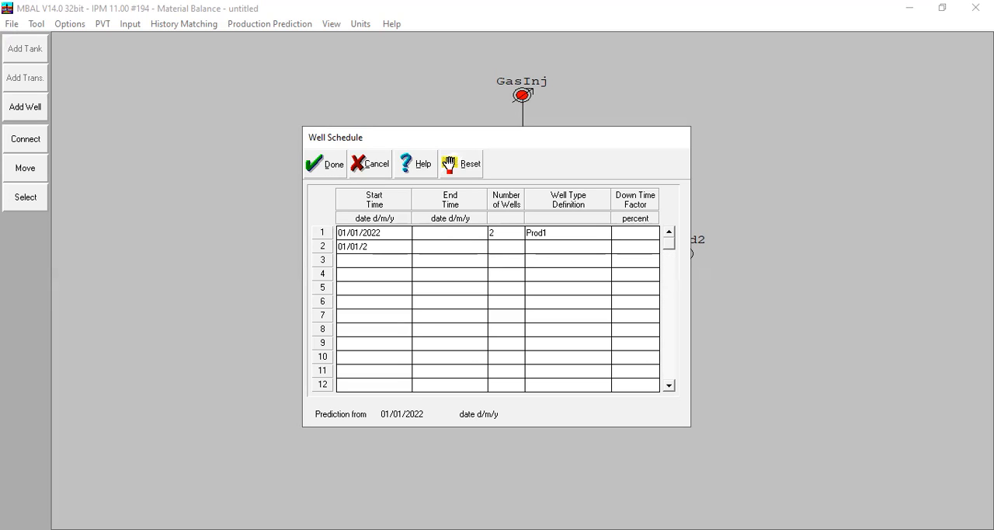
type("022")
left_click(432, 247)
type("01/01/2")
key("BackSpace")
type("/2024")
Step: Assign 3 wells of the Prod2 well type to the second Well Schedule row
left_click(507, 251)
type("3")
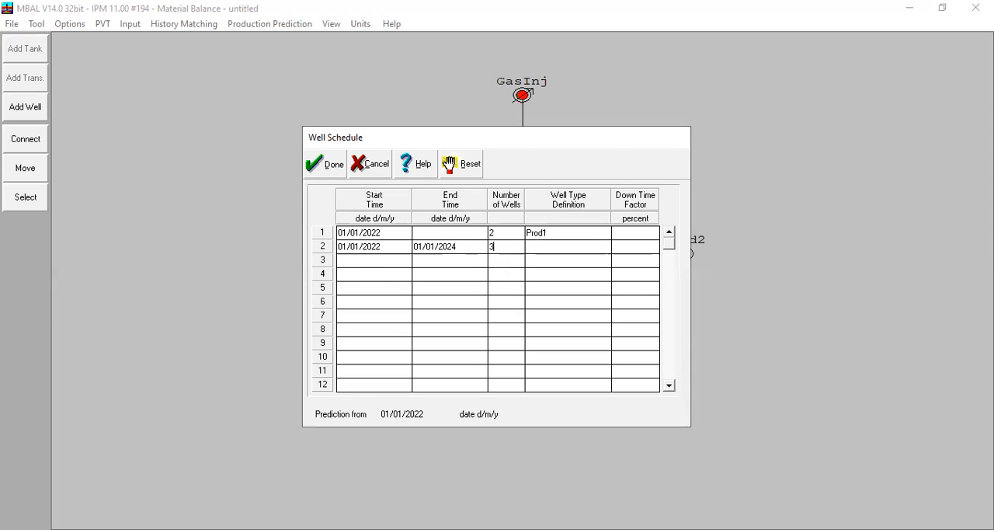
left_click(547, 248)
left_click(555, 289)
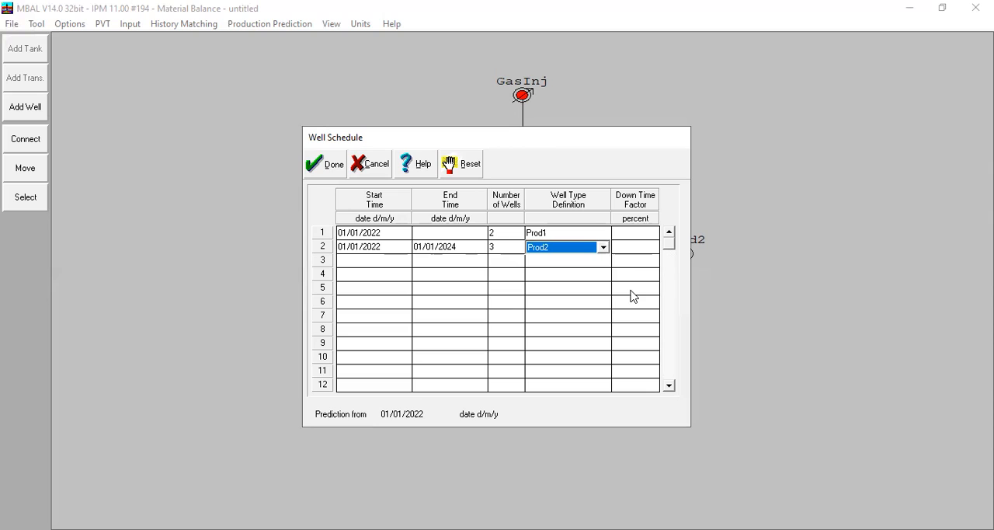
Step: Fill the third Well Schedule row with start date 01/01/2026, 2 wells and the Prod2 well type
left_click(380, 263)
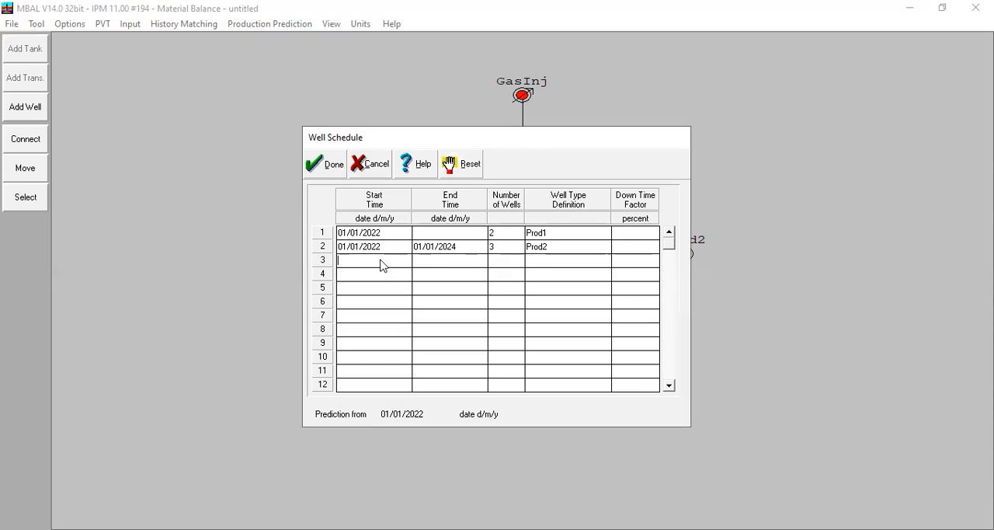
type("01/01/2026")
left_click(519, 261)
type("2")
left_click(575, 268)
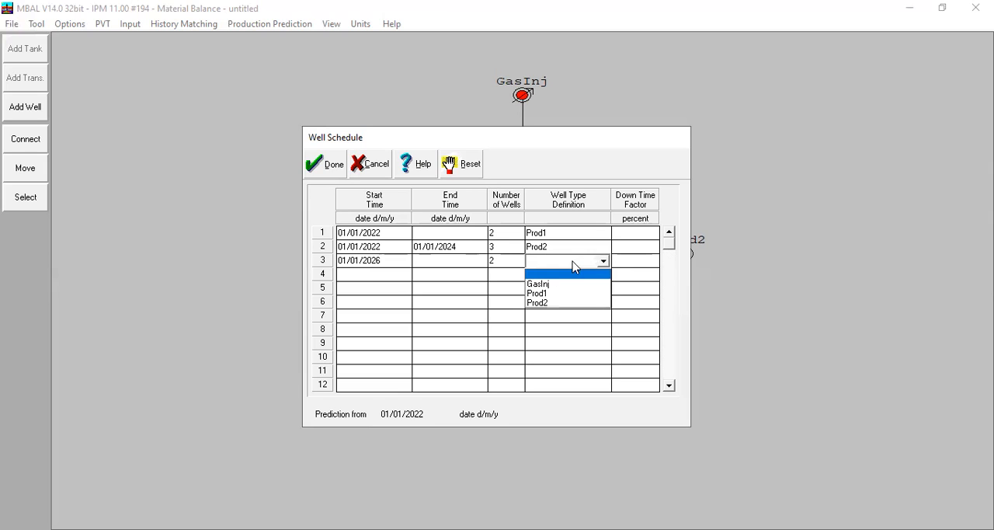
left_click(546, 303)
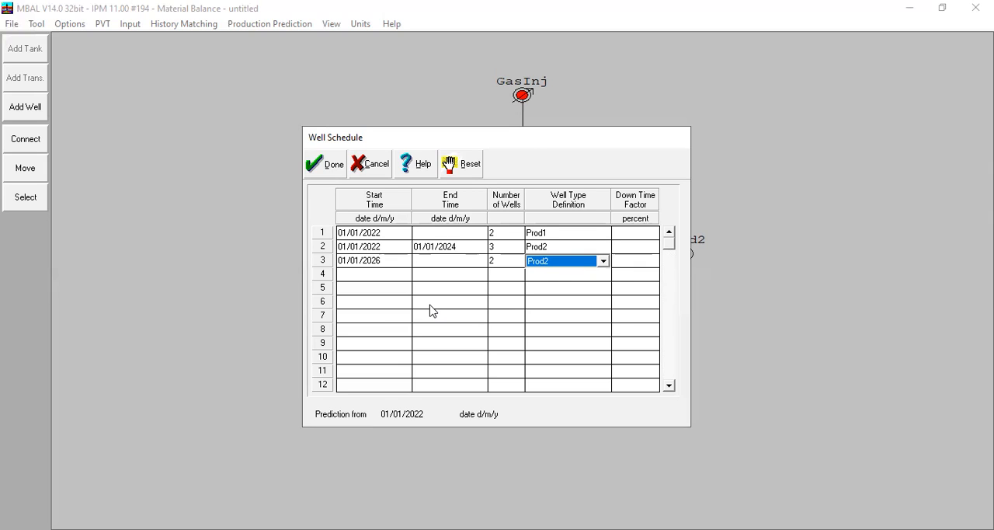
Step: Fill the fourth Well Schedule row with start date 01/01/2026, 1 well and the GasInj well type, and accept the schedule
left_click(385, 274)
type("01/01/2026")
left_click(494, 277)
type("1")
left_click(582, 275)
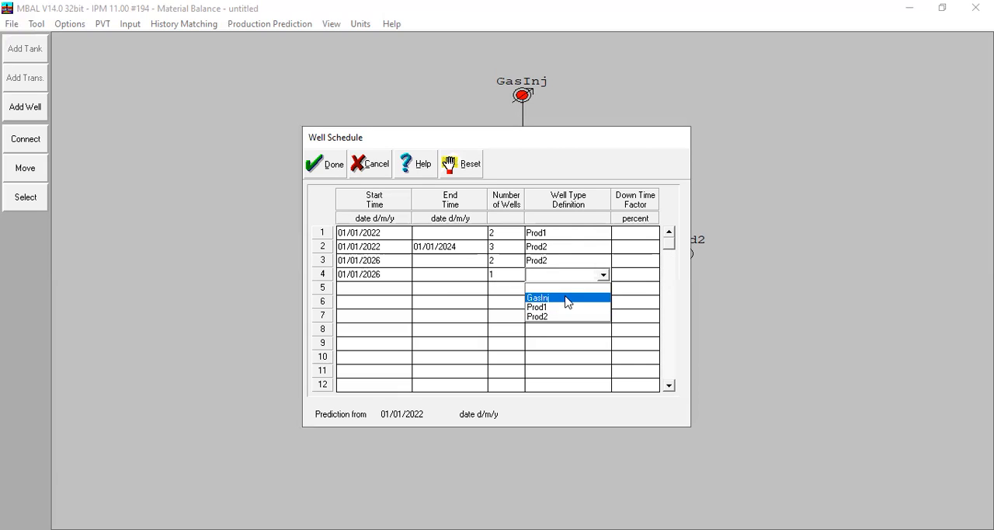
left_click(567, 297)
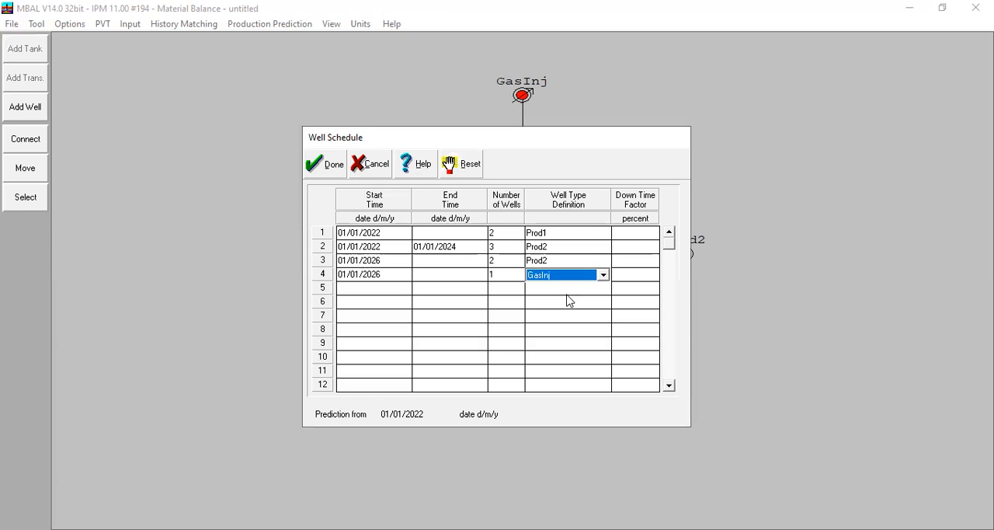
left_click(327, 166)
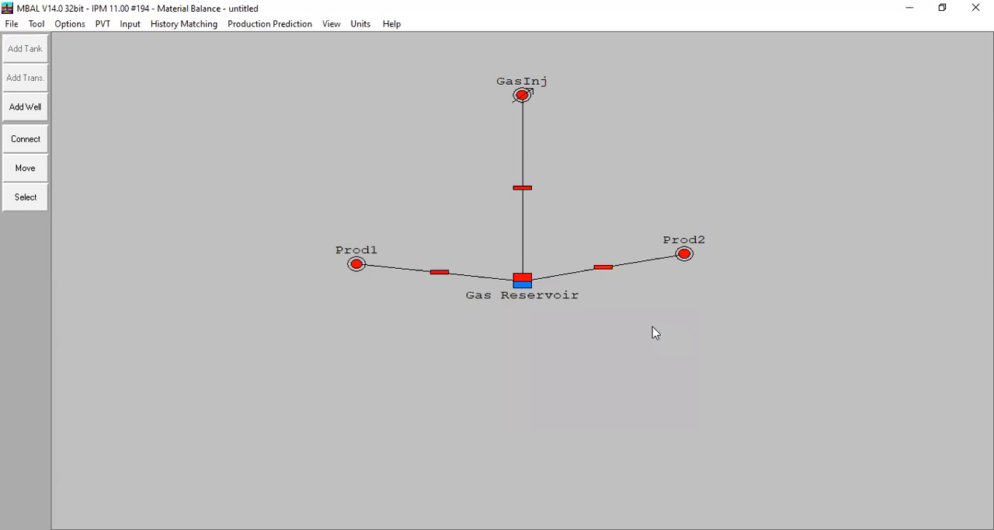
Step: Enable the disabled 01/01/2026 row in the prediction production and constraints table and accept it
left_click(276, 24)
left_click(292, 61)
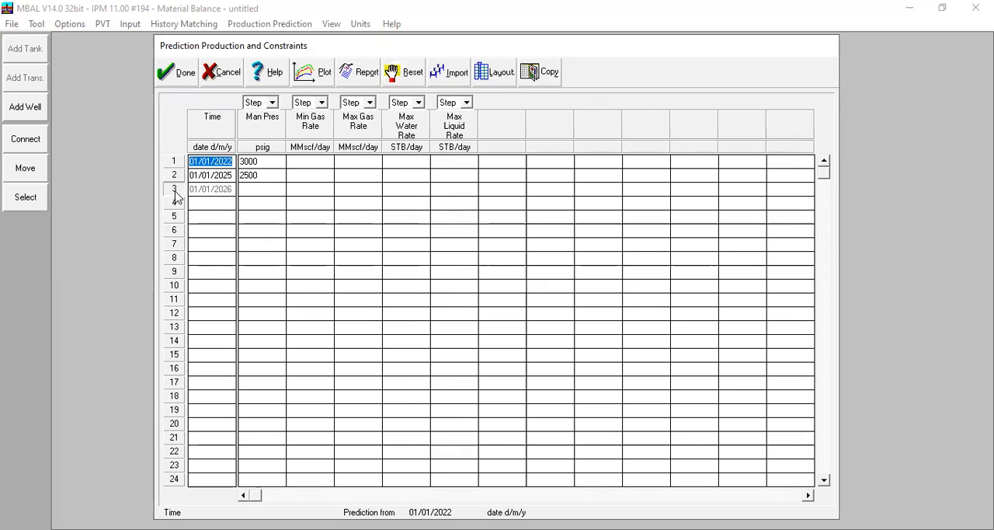
left_click(175, 190)
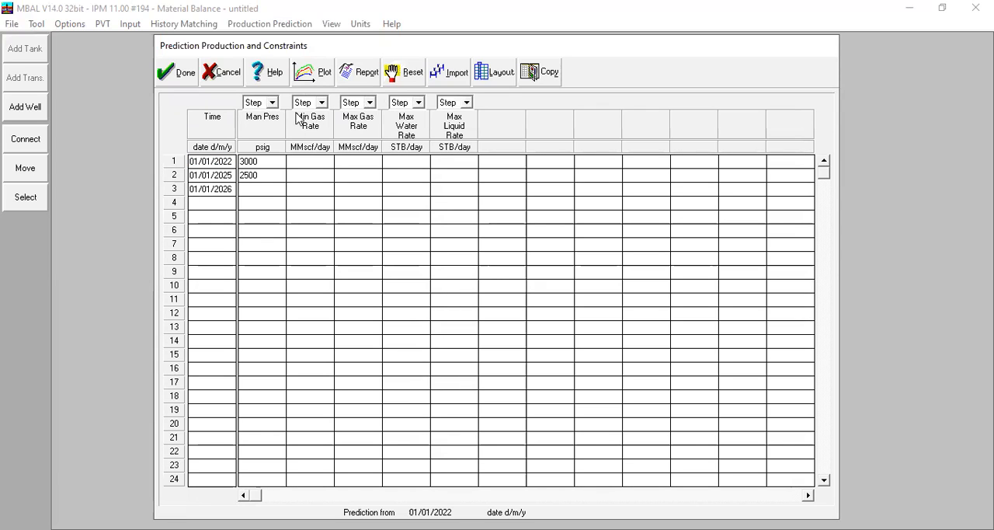
left_click(272, 103)
left_click(273, 105)
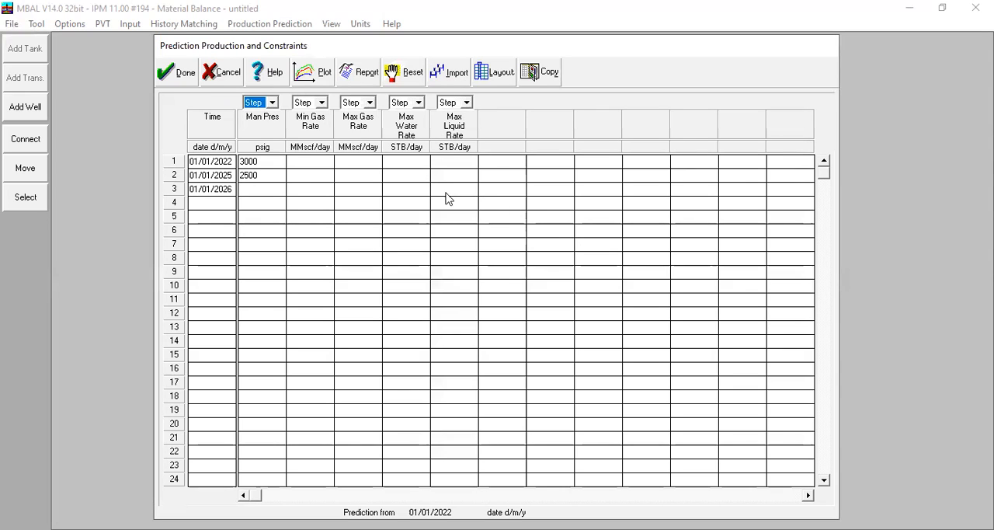
left_click(178, 83)
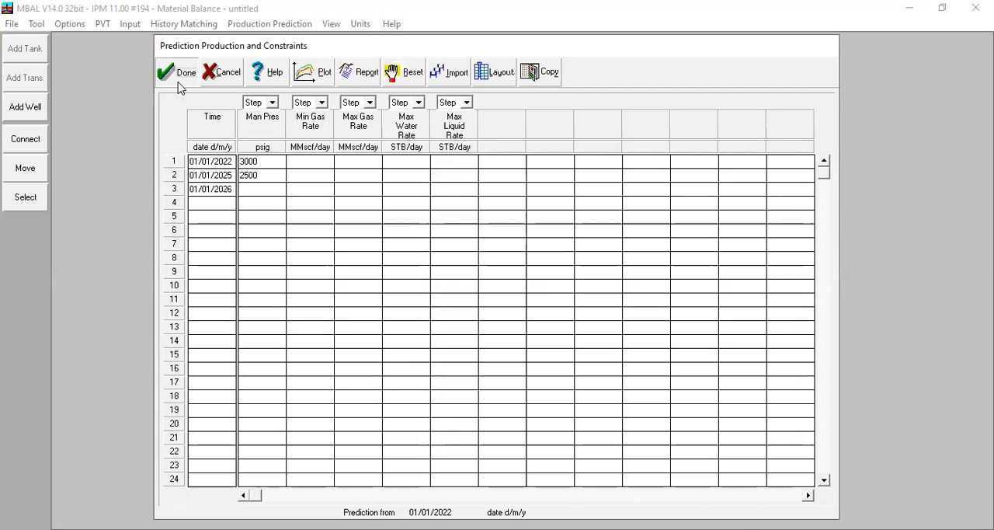
Step: Include Gas Injection in the prediction calculation setup, keeping Production Profile Using Well Models, and accept
left_click(284, 25)
left_click(306, 41)
left_click(447, 166)
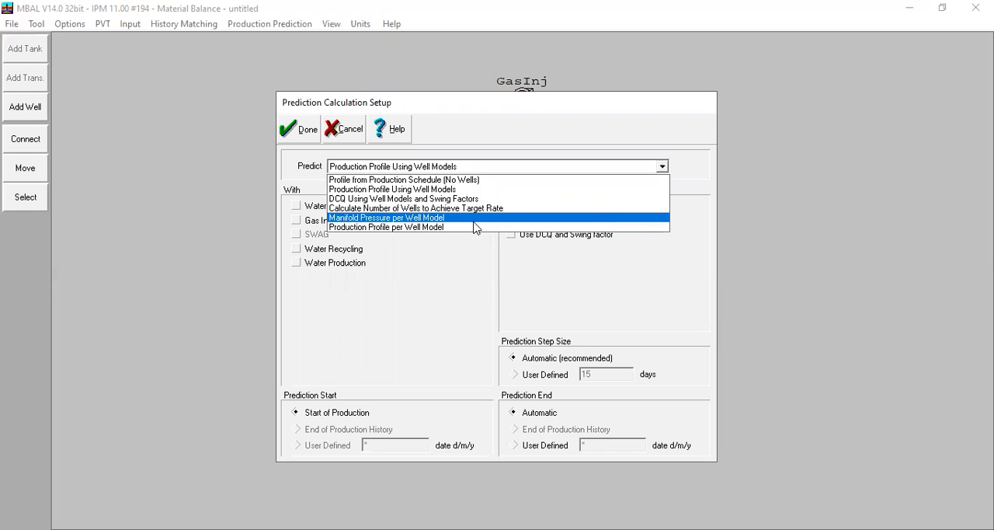
left_click(422, 303)
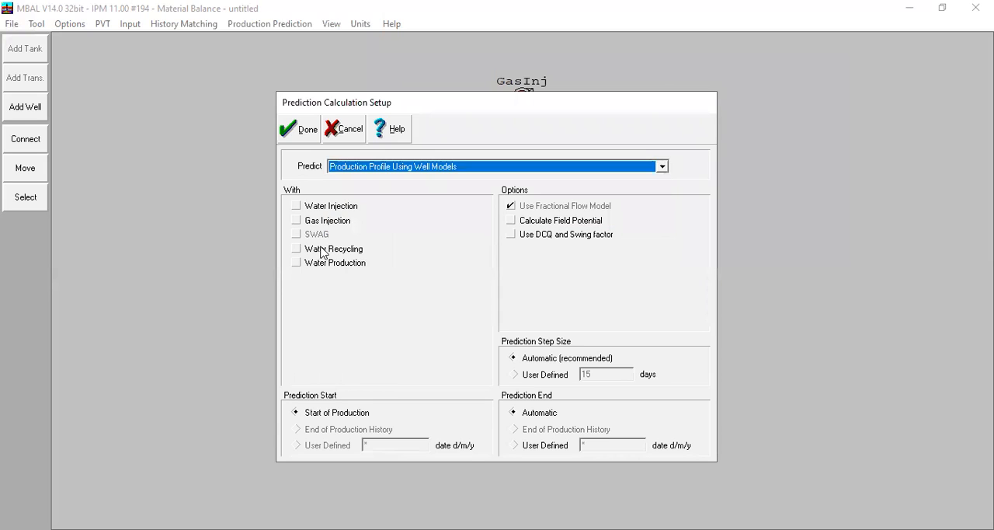
left_click(297, 224)
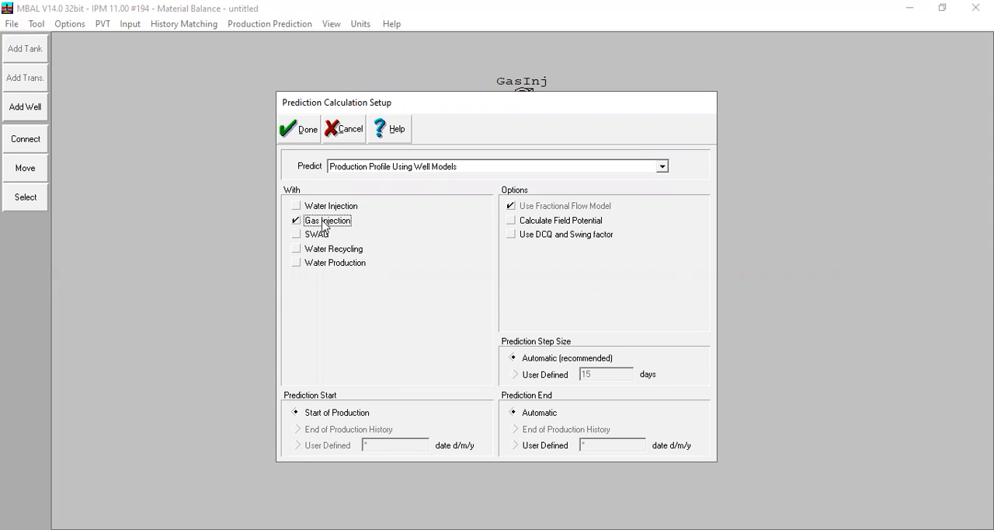
left_click(300, 129)
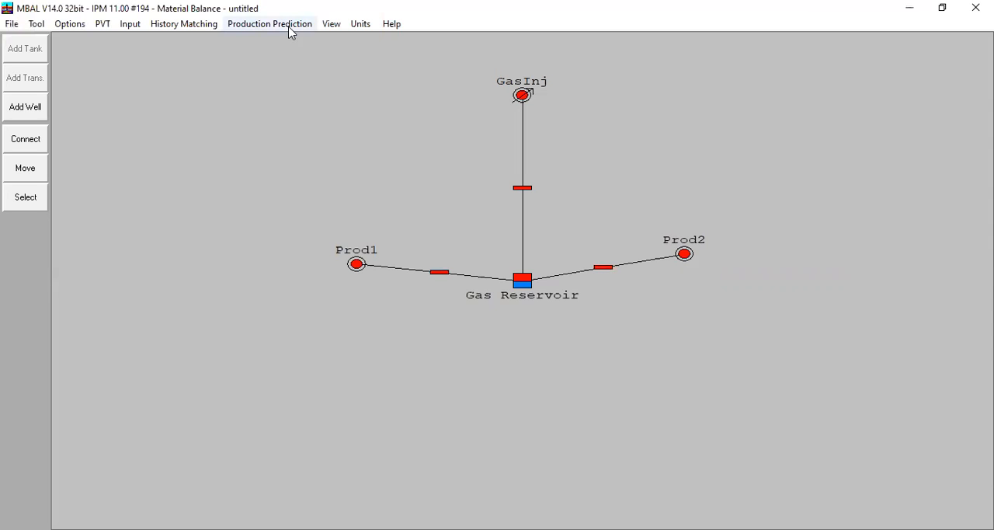
Step: Set the gas injection manifold pressure to 3500 psig for 01/01/2026 in the prediction constraints
left_click(291, 24)
left_click(300, 55)
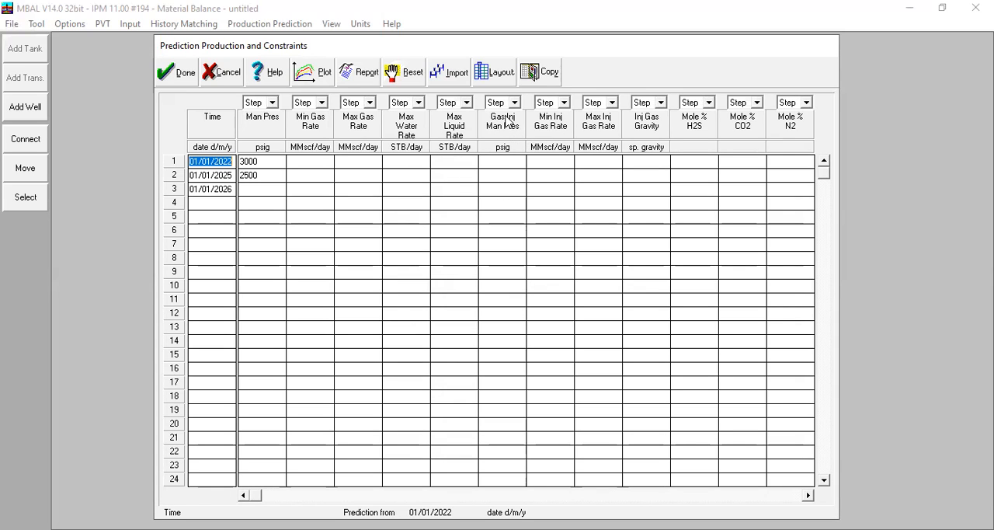
left_click(486, 188)
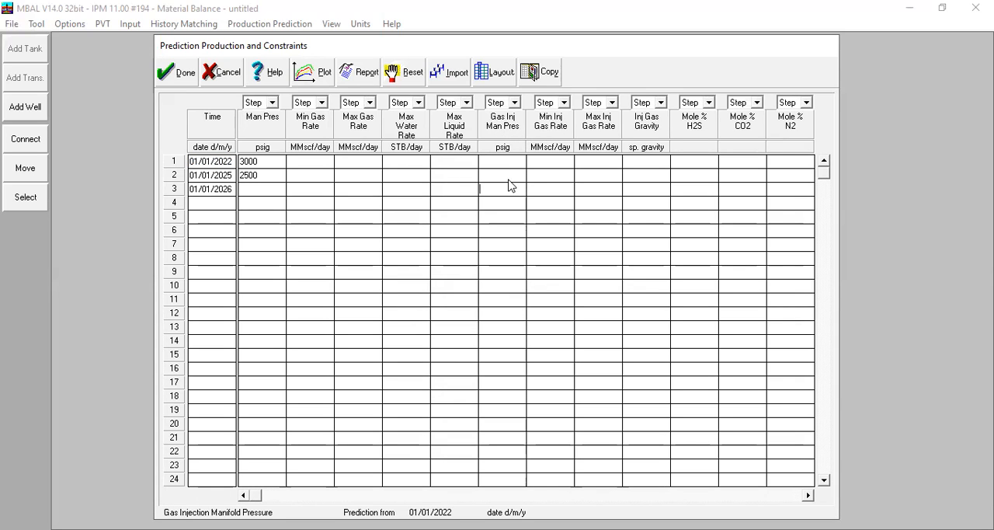
type("3500")
Step: Set the 01/01/2022 injection gas gravity to 0,65 with 0 mole percent H2S, CO2 and N2, and accept the constraints
left_click(635, 161)
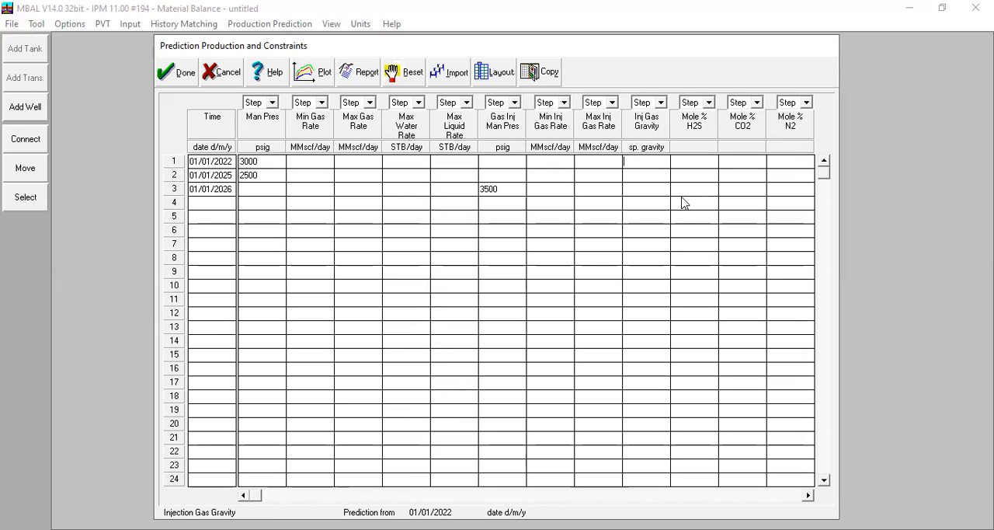
type("0.")
type("65")
left_click(713, 160)
type("0")
left_click(729, 162)
type("0")
left_click(786, 163)
type("0")
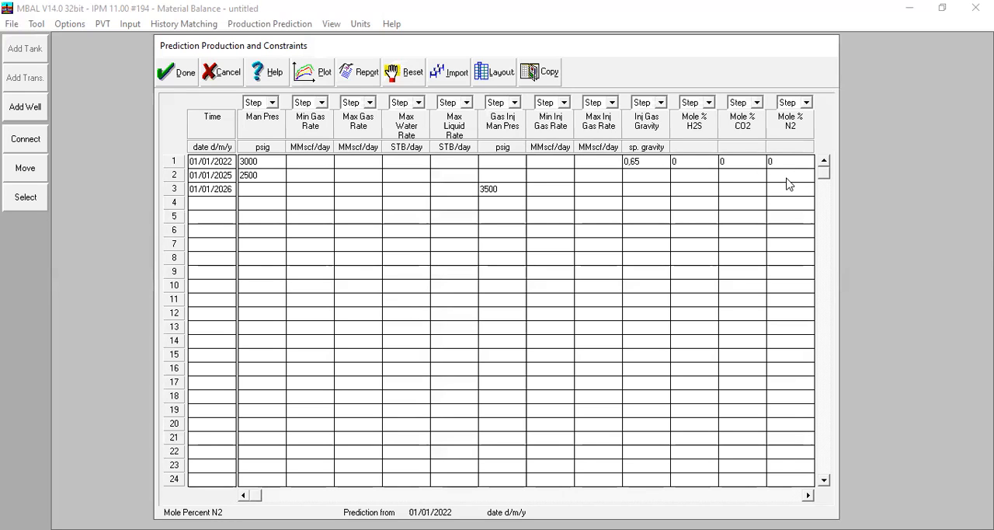
left_click(183, 76)
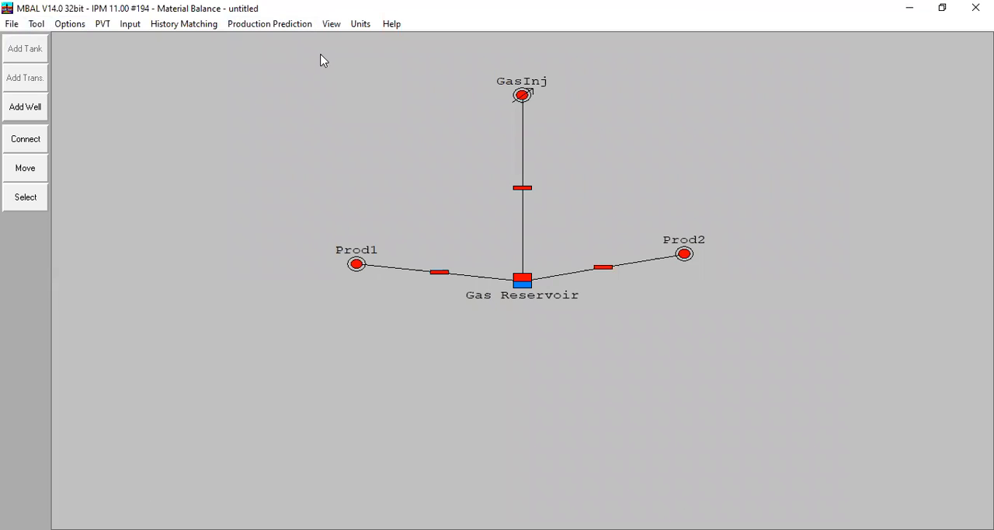
Step: Accept the Reporting Schedule with Automatic reporting frequency
left_click(343, 26)
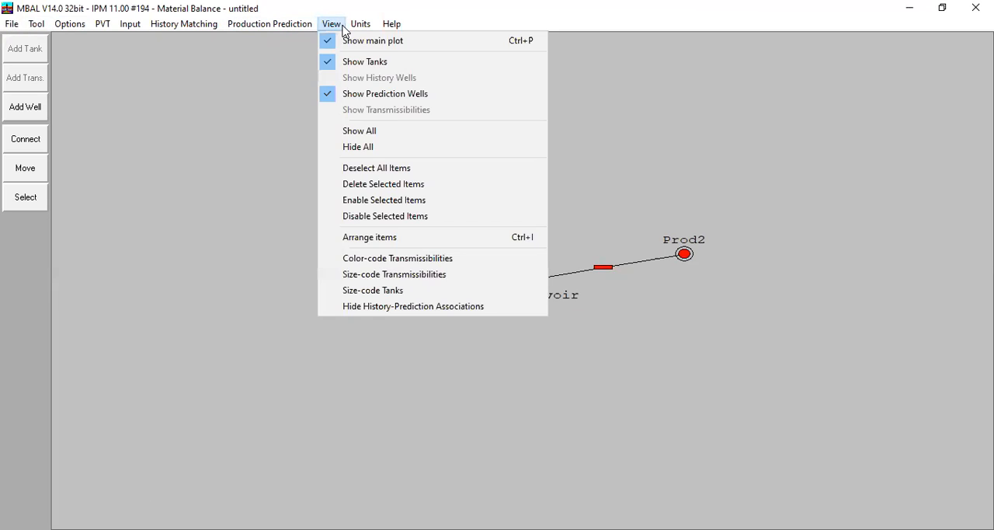
left_click(281, 34)
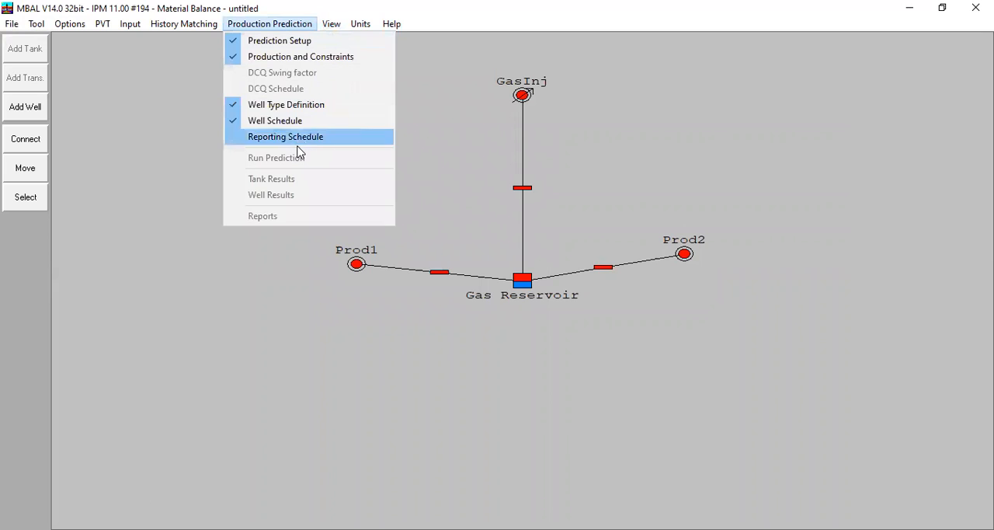
left_click(349, 137)
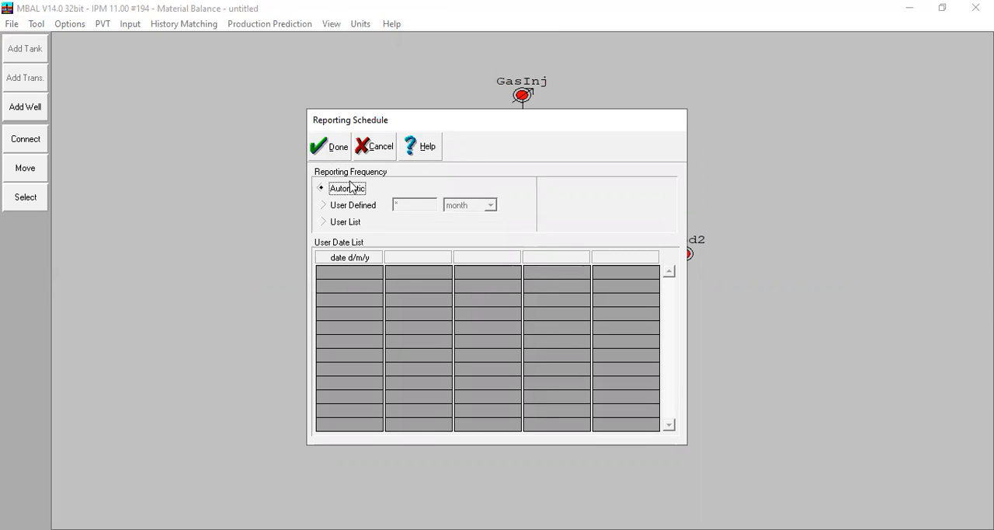
left_click(323, 159)
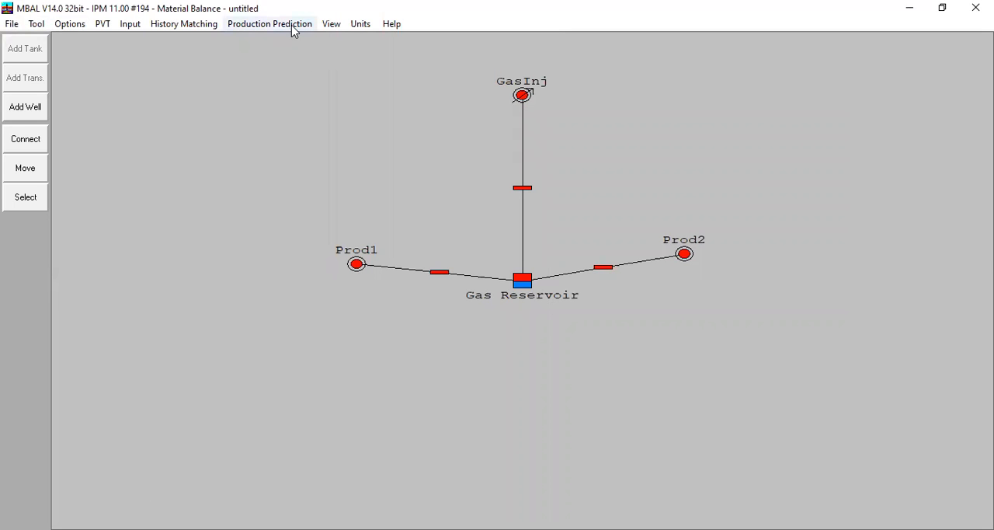
Step: Run the production prediction calculation, dismiss the completion notice and go to the end of the results table
left_click(293, 24)
left_click(295, 161)
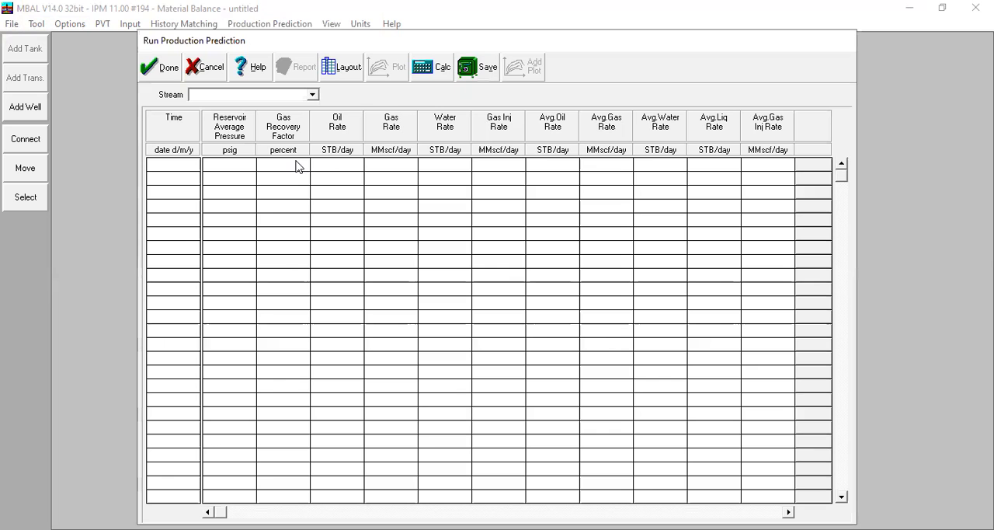
left_click(440, 70)
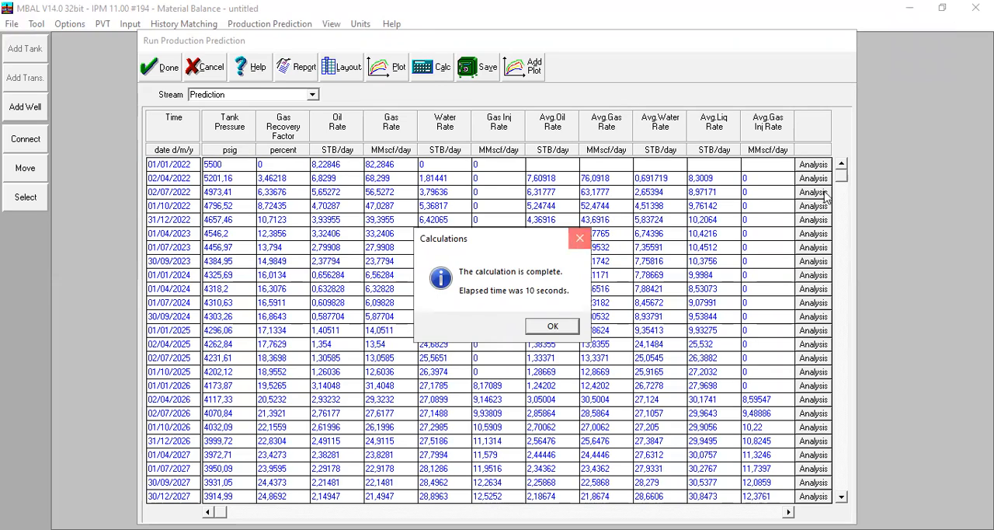
left_click(579, 239)
left_click_drag(842, 178, 840, 499)
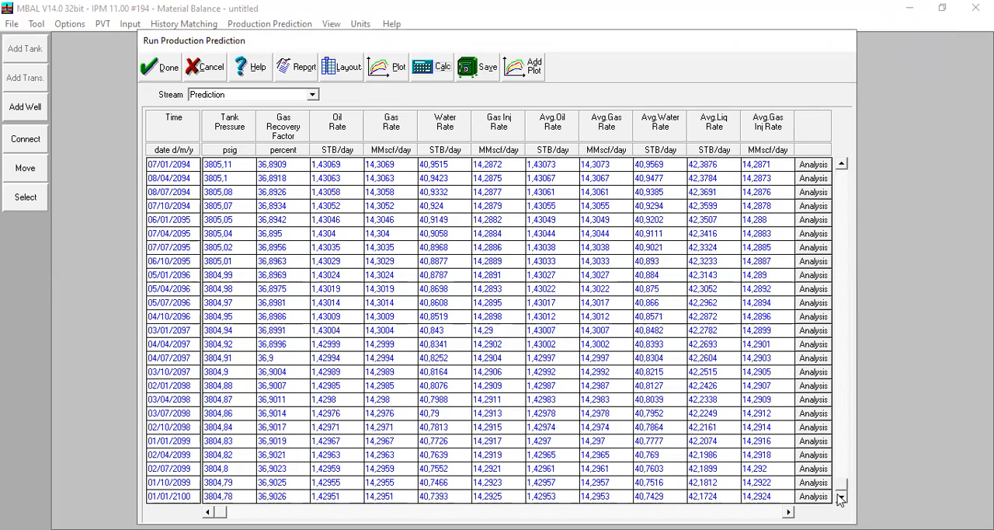
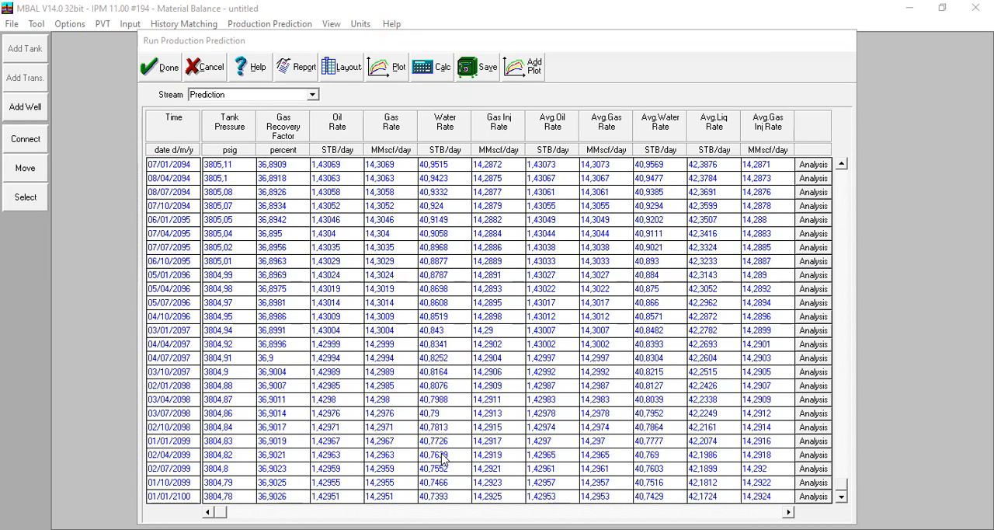
Step: Examine the manifold pressure and gas injection manifold pressure columns of the prediction results, from the last dates back to 01/01/2022
left_click(521, 352)
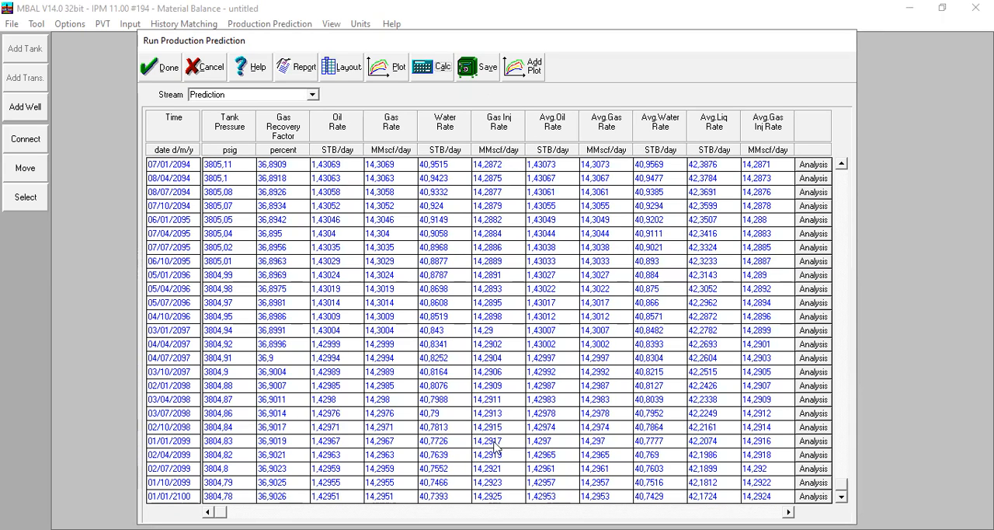
left_click(450, 512)
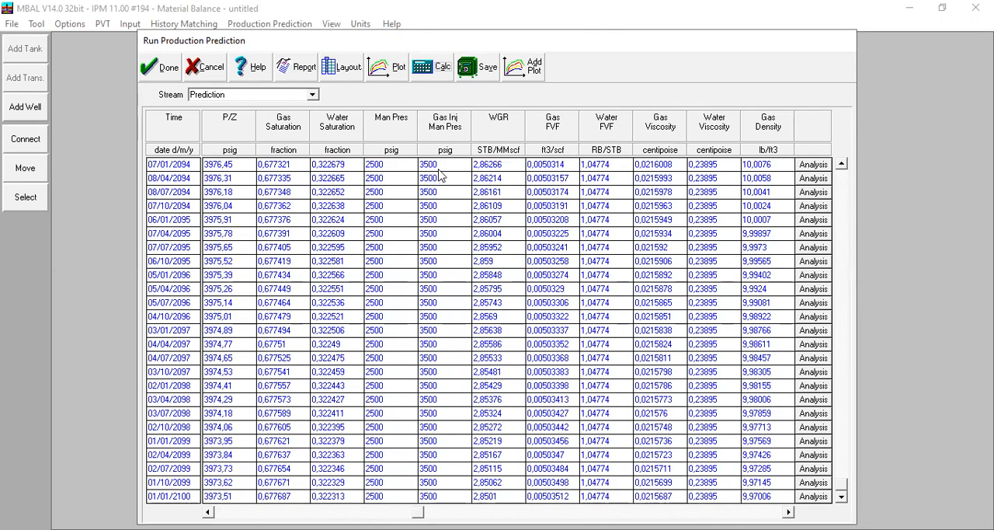
left_click(843, 457)
left_click_drag(843, 457, 842, 320)
left_click_drag(839, 288, 835, 180)
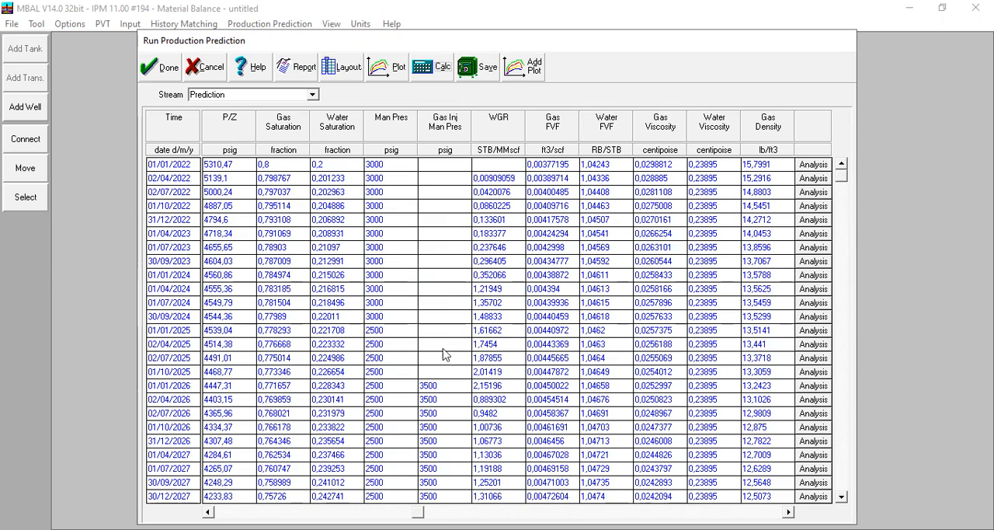
Step: Open the production prediction results plot and plot the Prediction stream's Tank Pressure against time
left_click(391, 70)
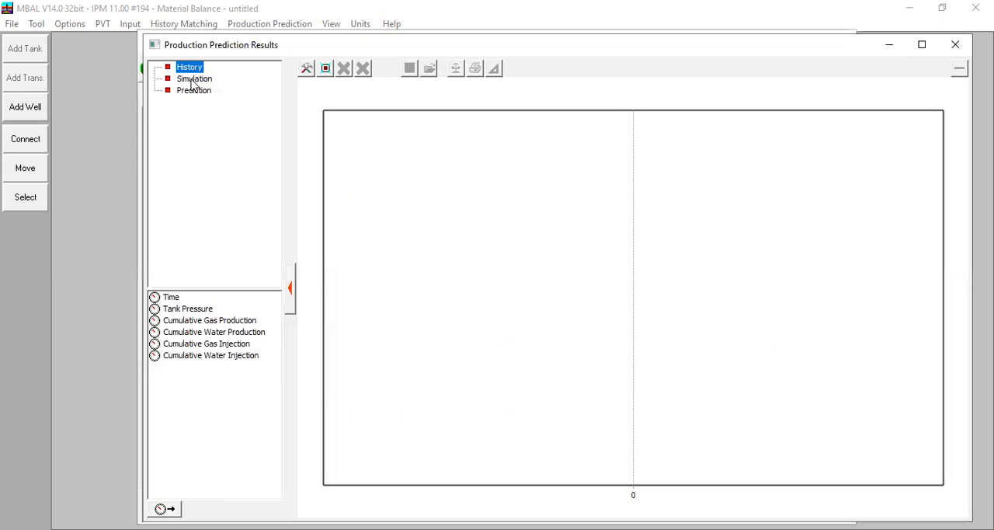
left_click(195, 78)
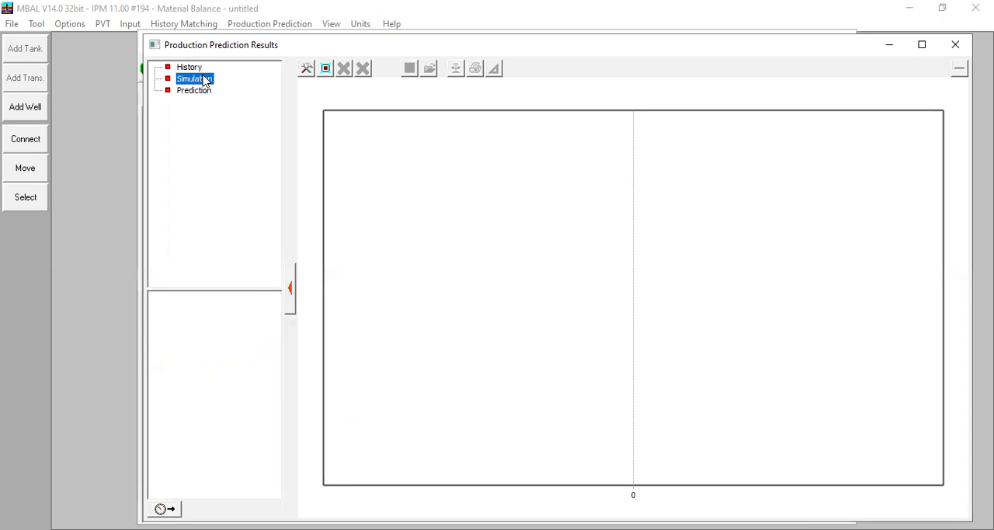
left_click(190, 68)
left_click(195, 81)
left_click(198, 94)
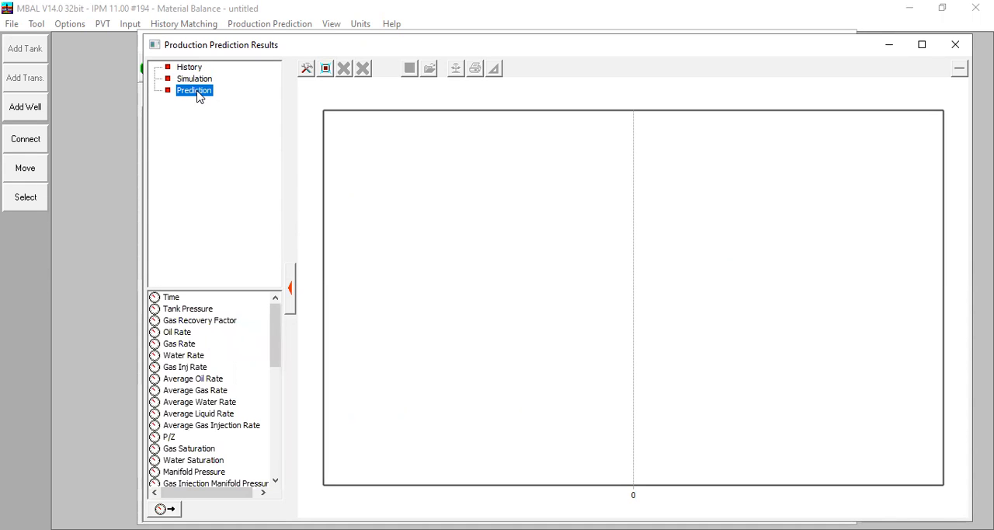
left_click(190, 309)
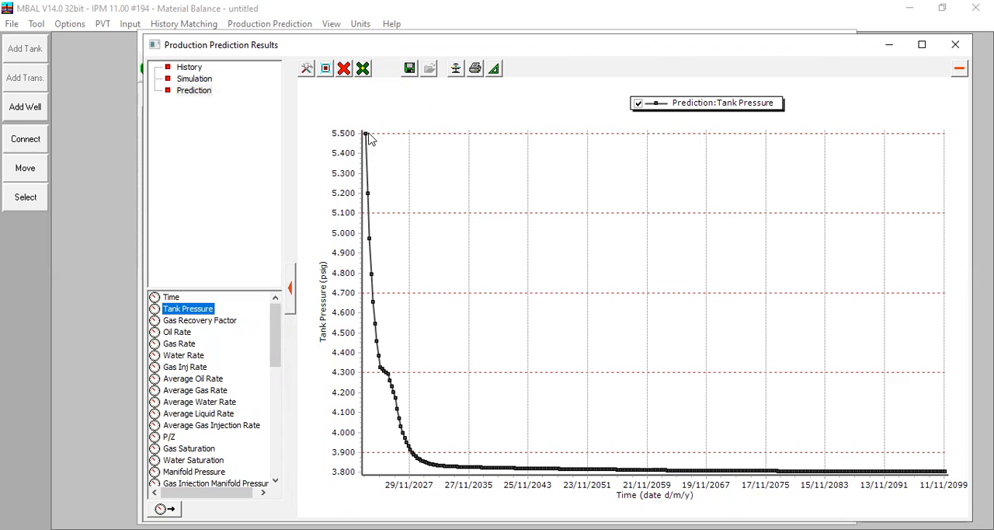
Step: Examine the early tank pressure decline and its slope changes in enlarged views of the curve, and restore the full plot range
mouse_move(365, 184)
left_click_drag(437, 432, 357, 121)
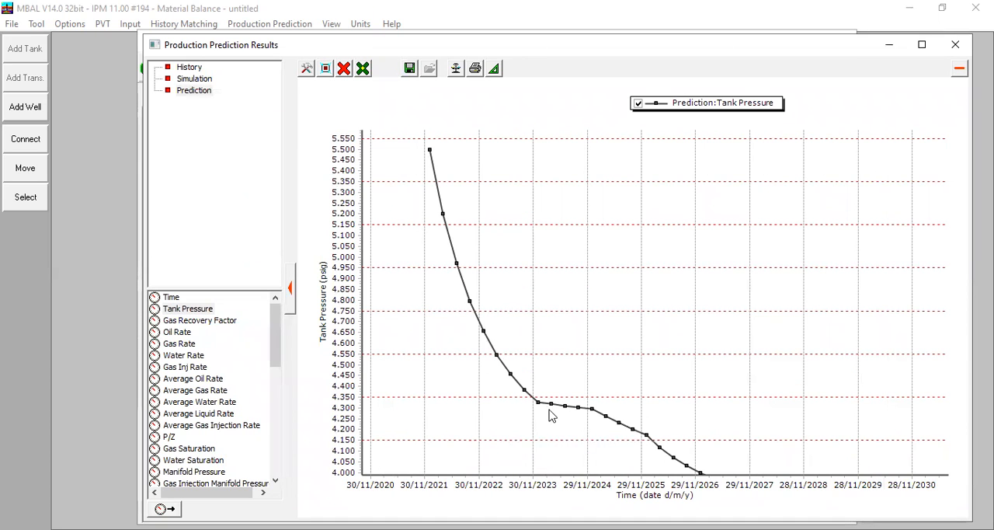
mouse_move(542, 408)
left_click(324, 68)
left_click_drag(384, 355, 461, 475)
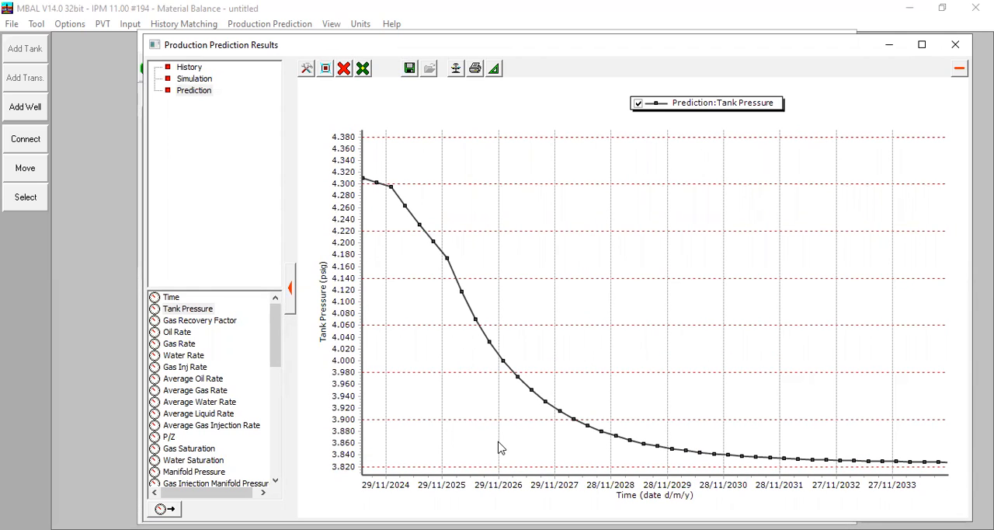
mouse_move(449, 264)
left_click(327, 68)
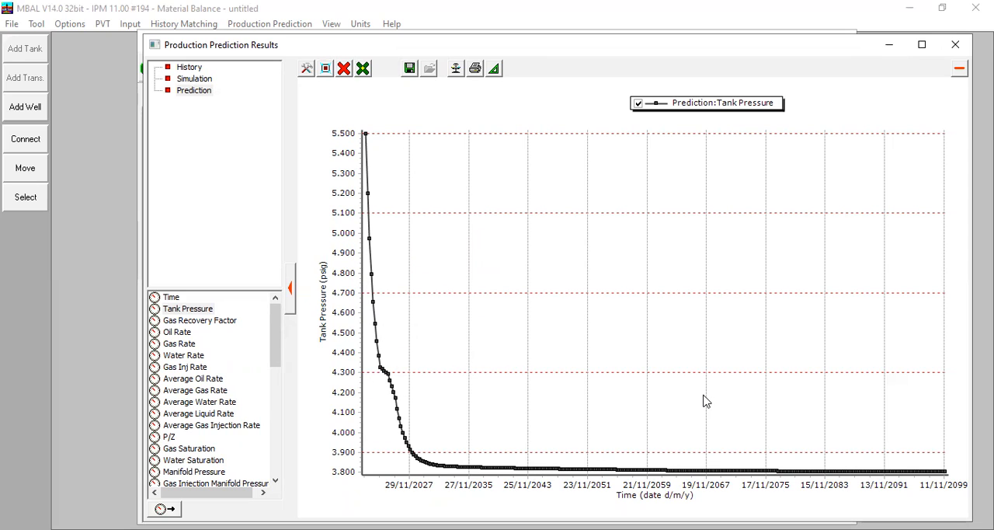
Step: Add Gas Recovery Factor alongside the tank pressure curve for comparison, and remove all curves from the plot
left_click(203, 322)
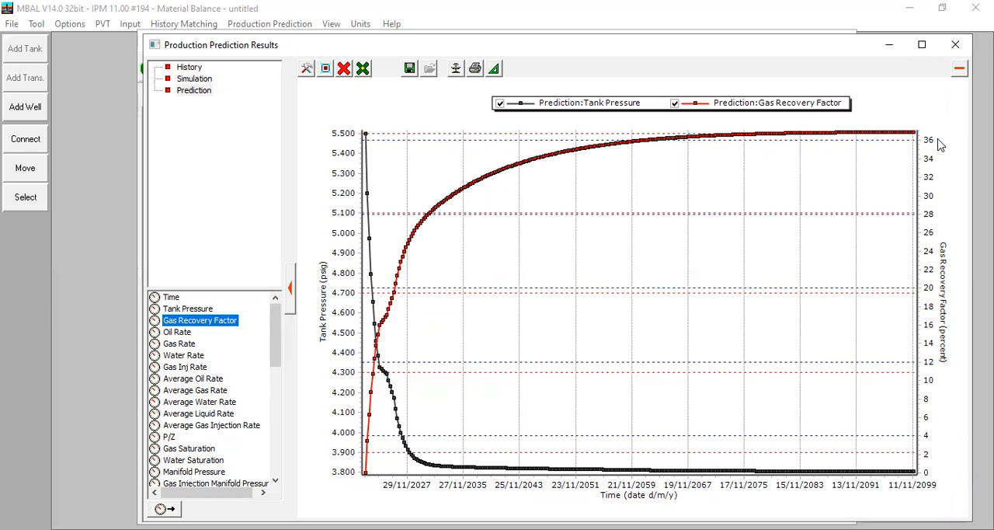
left_click(173, 346)
left_click(342, 70)
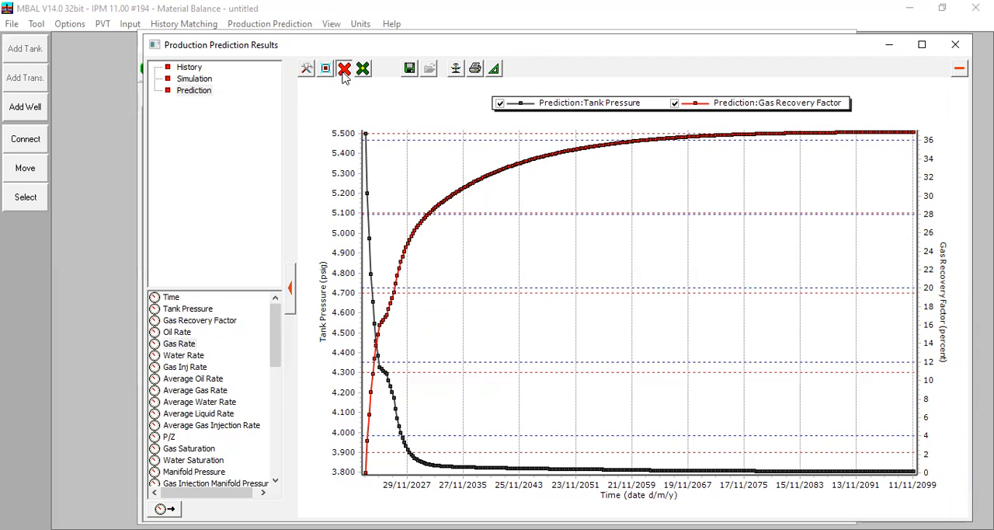
left_click(365, 120)
Step: Plot the predicted Gas Rate against time and examine its early-period changes in an enlarged view
double_click(179, 344)
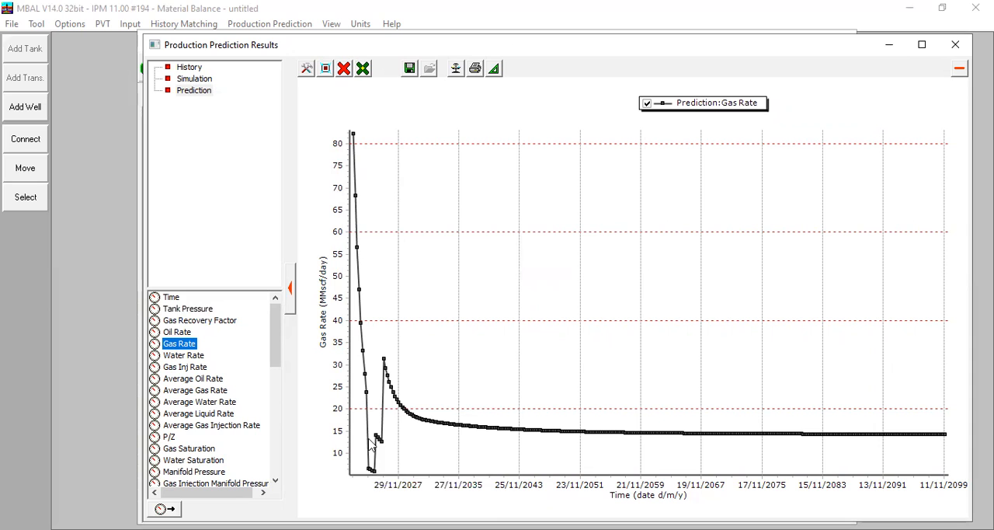
left_click_drag(348, 121, 458, 482)
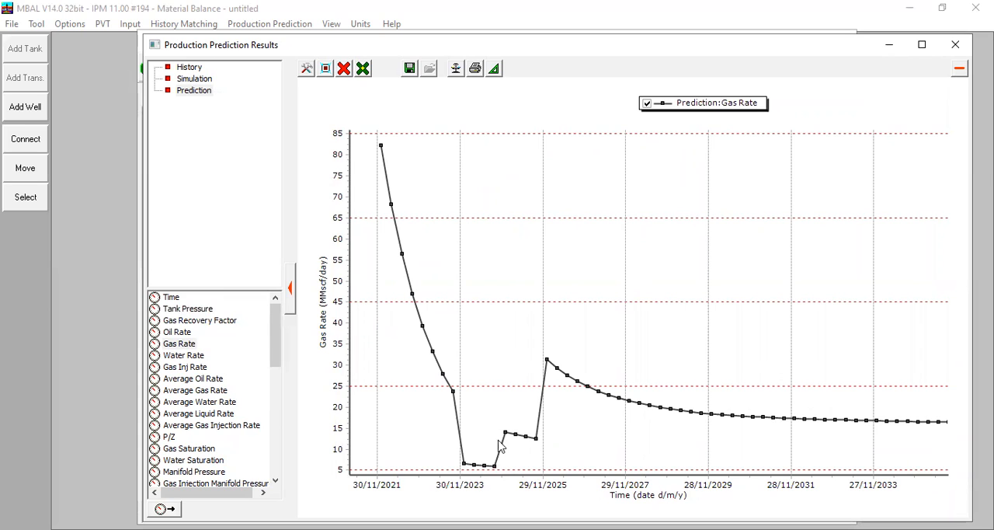
mouse_move(531, 443)
Step: Clear the plot and display Tank Pressure and Gas Rate together over the full prediction period
left_click(200, 315)
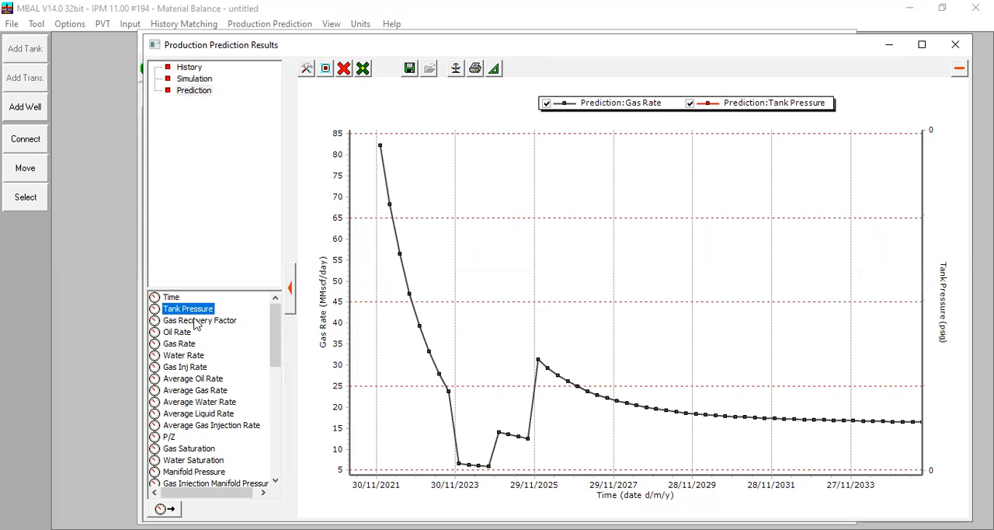
left_click(344, 69)
left_click(362, 118)
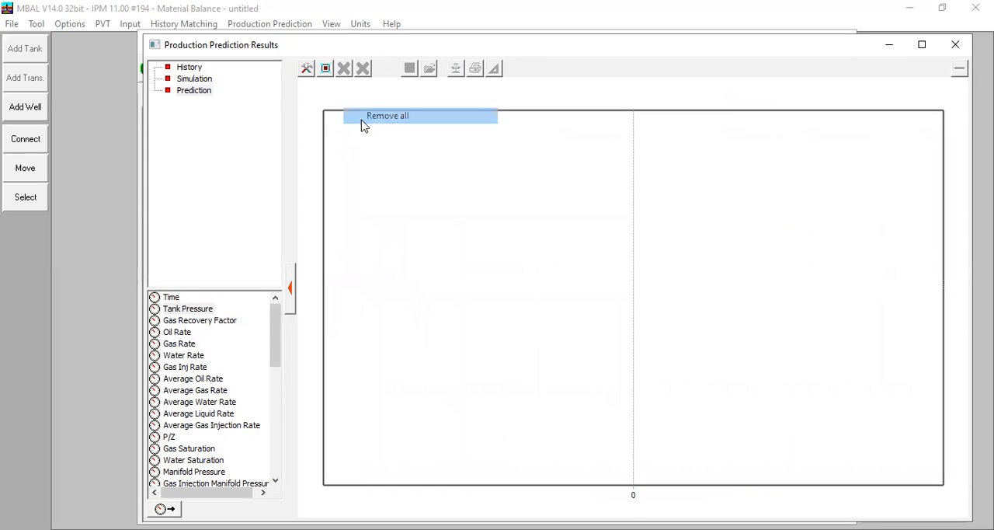
double_click(199, 313)
double_click(189, 344)
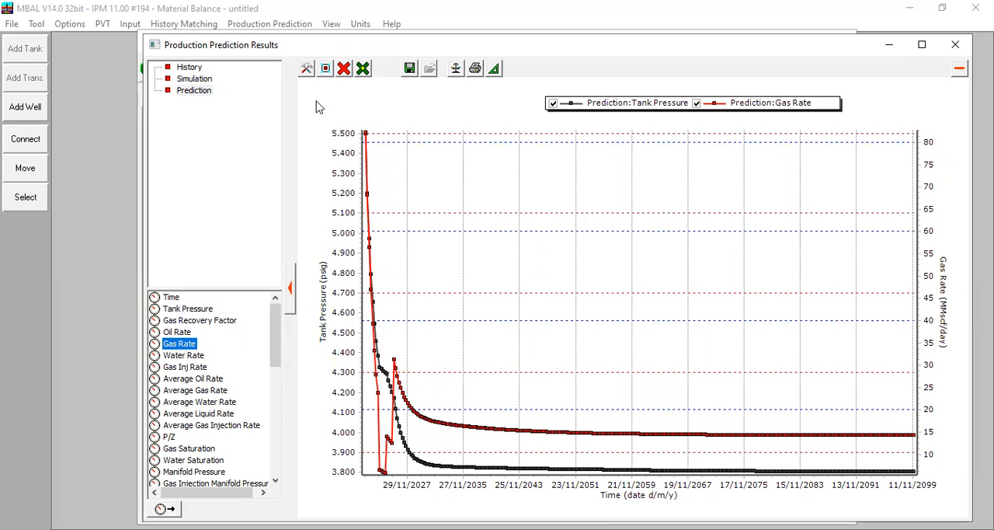
Step: Replace the curves with Gas Rate and Gas Inj Rate, and examine the start of gas injection in an enlarged view
left_click(328, 71)
left_click(343, 69)
left_click(369, 120)
double_click(184, 345)
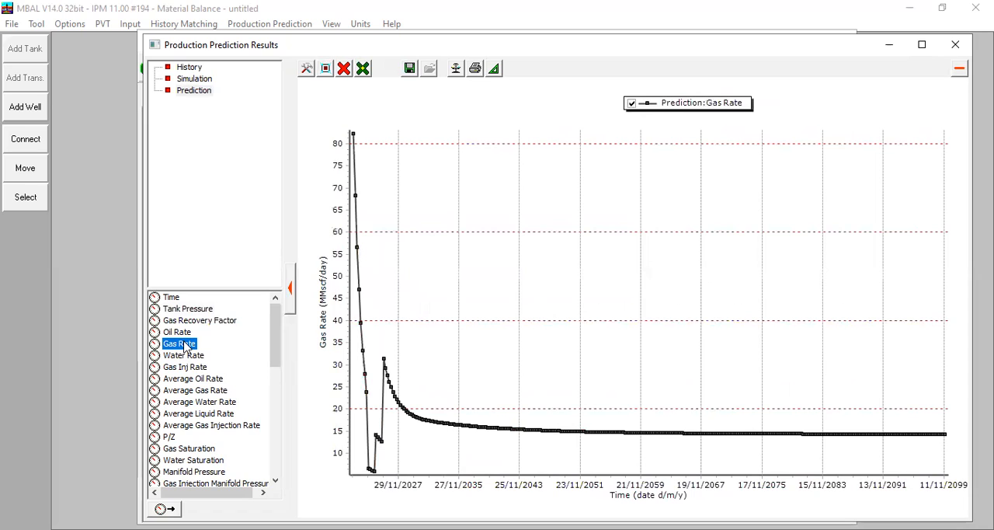
double_click(190, 368)
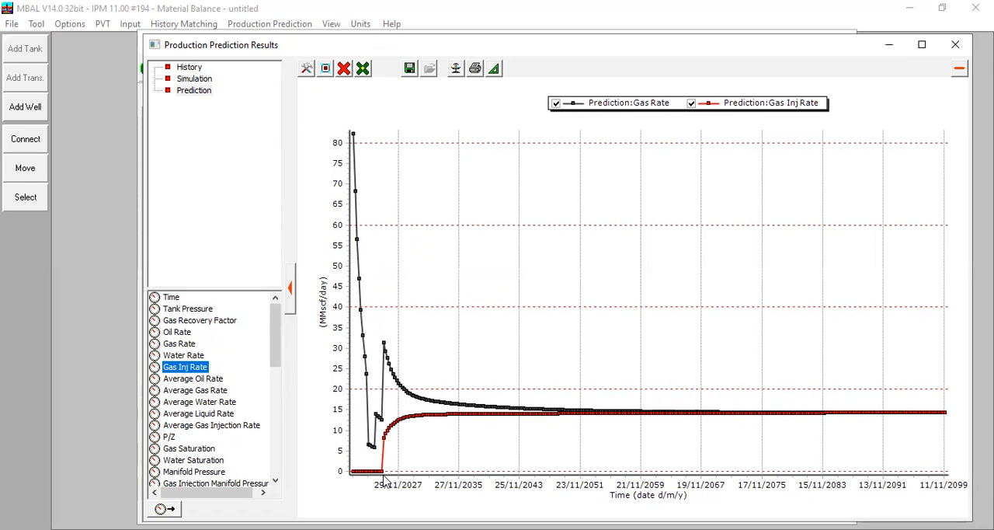
left_click_drag(344, 123, 439, 484)
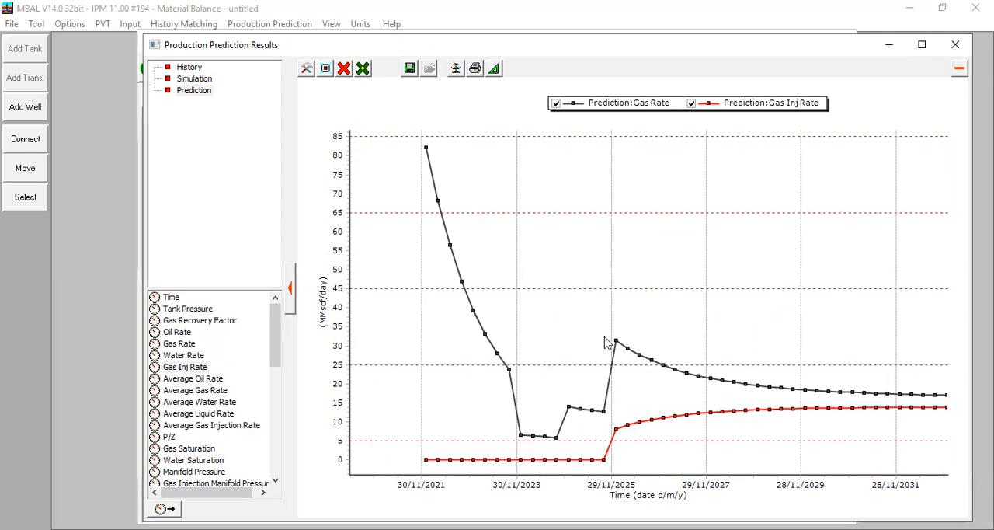
mouse_move(600, 338)
Step: Replace the rate curves with P/Z against time, and inspect individual data points along its early decline
left_click(344, 69)
left_click(380, 115)
double_click(170, 437)
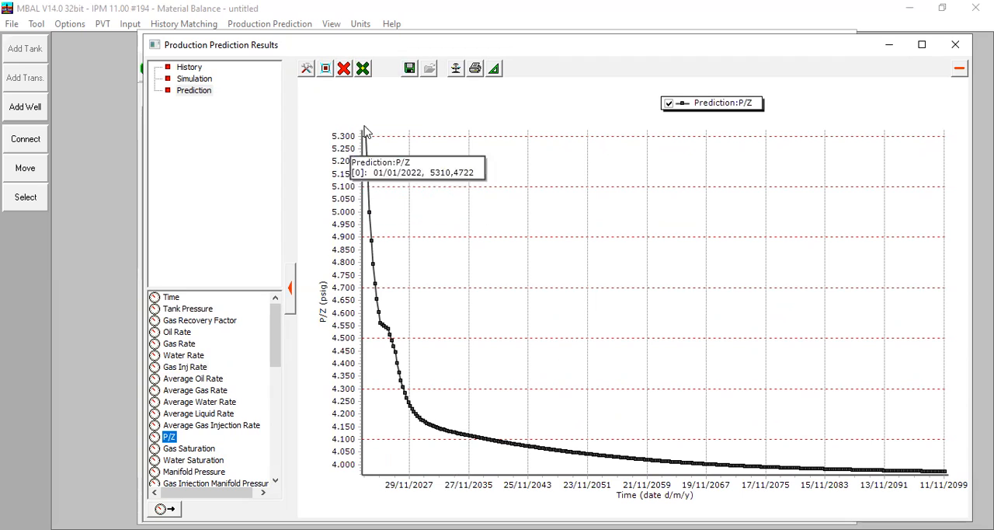
left_click_drag(361, 124, 407, 334)
mouse_move(469, 171)
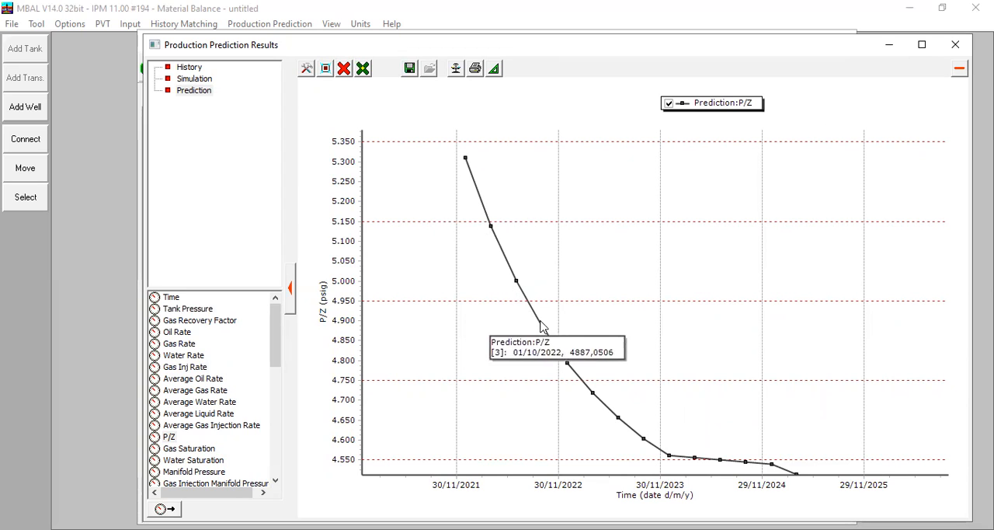
mouse_move(672, 458)
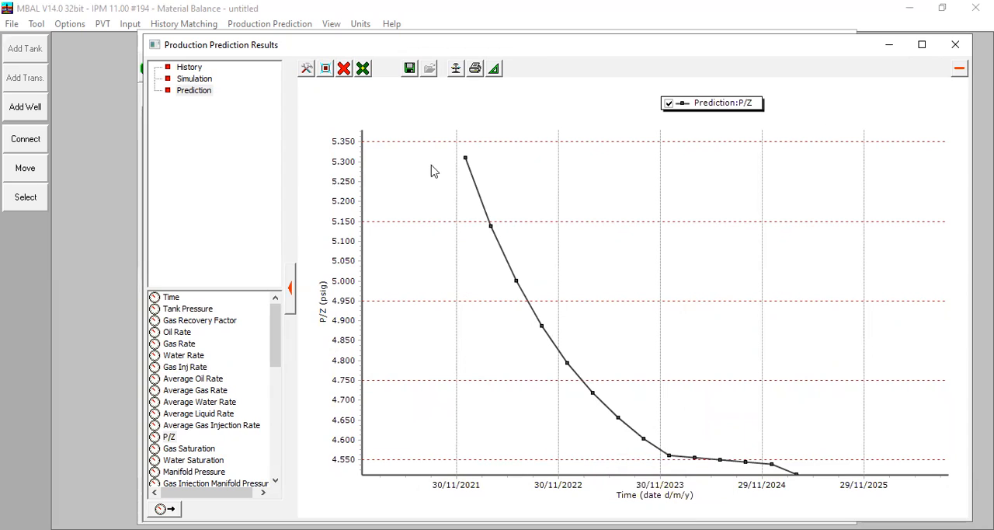
Step: Replot P/Z over the full prediction period and add the Aquifer Influx curve for comparison
left_click(348, 72)
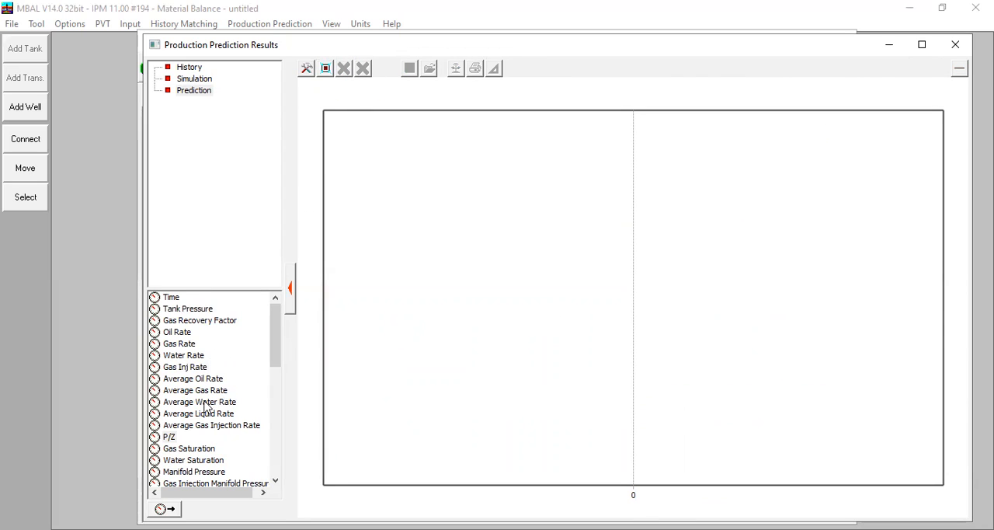
left_click(168, 437)
left_click_drag(271, 341, 258, 432)
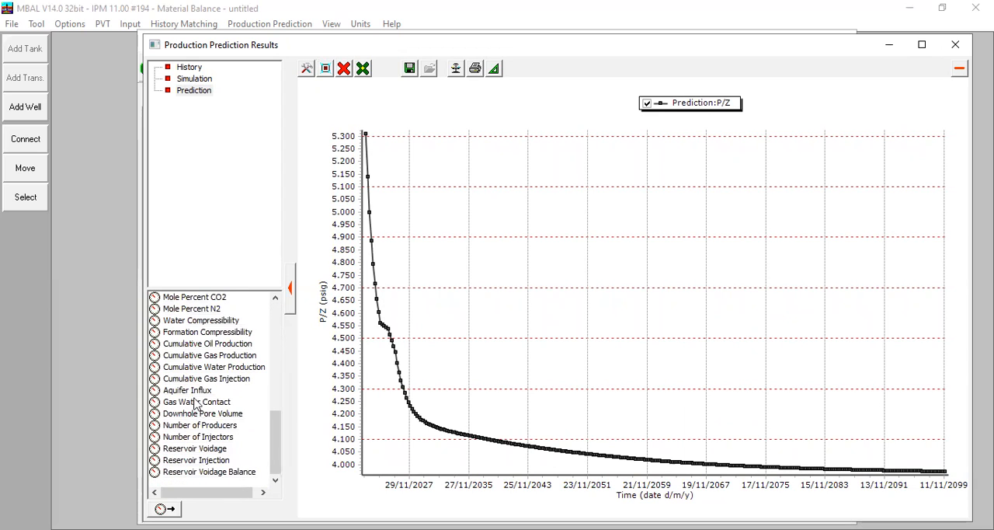
left_click(197, 396)
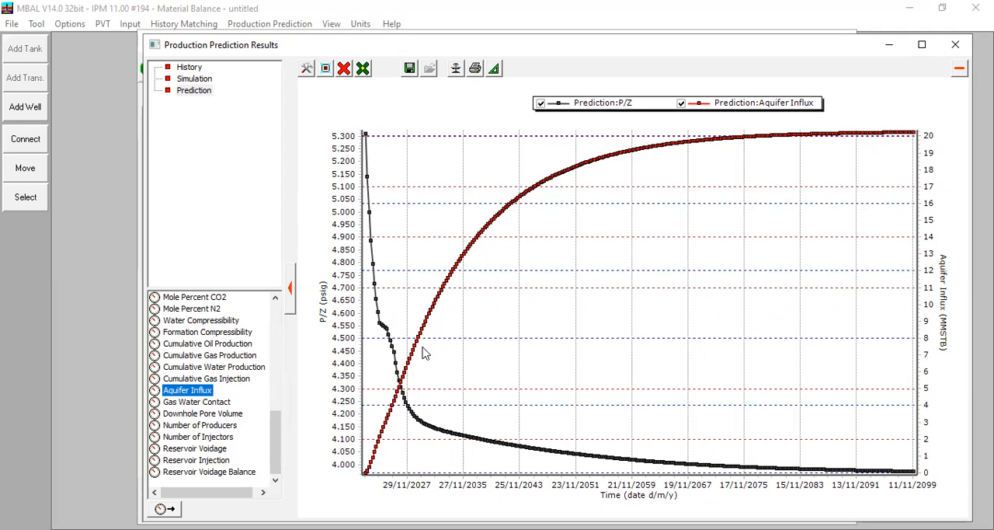
Step: Clear the plot and compare the predicted Water Rate with Aquifer Influx over time
left_click(344, 68)
left_click(384, 116)
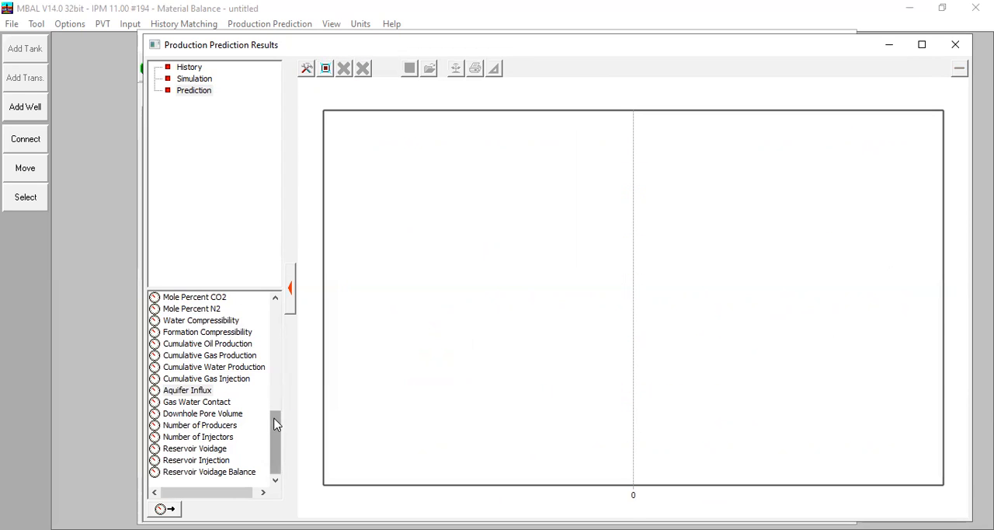
scroll(279, 378, "up", 4)
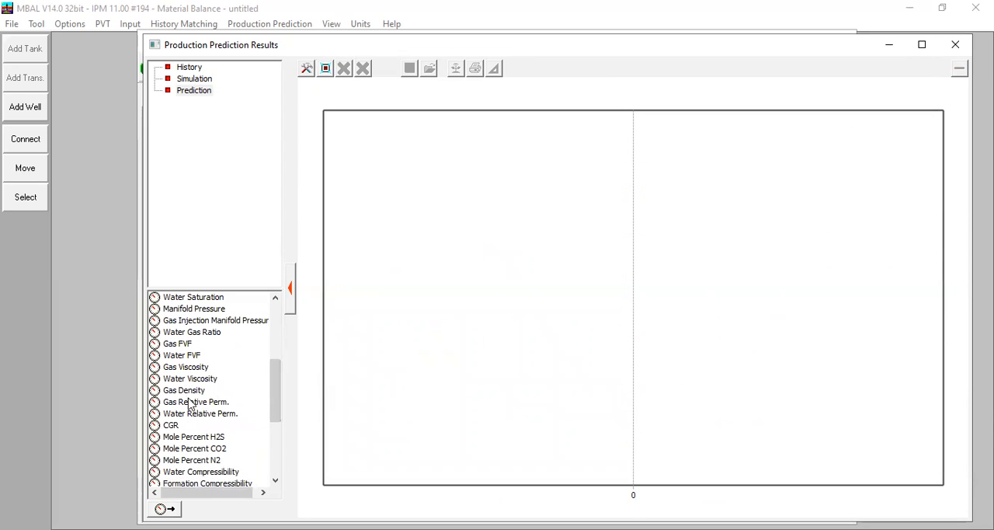
scroll(235, 373, "up", 4)
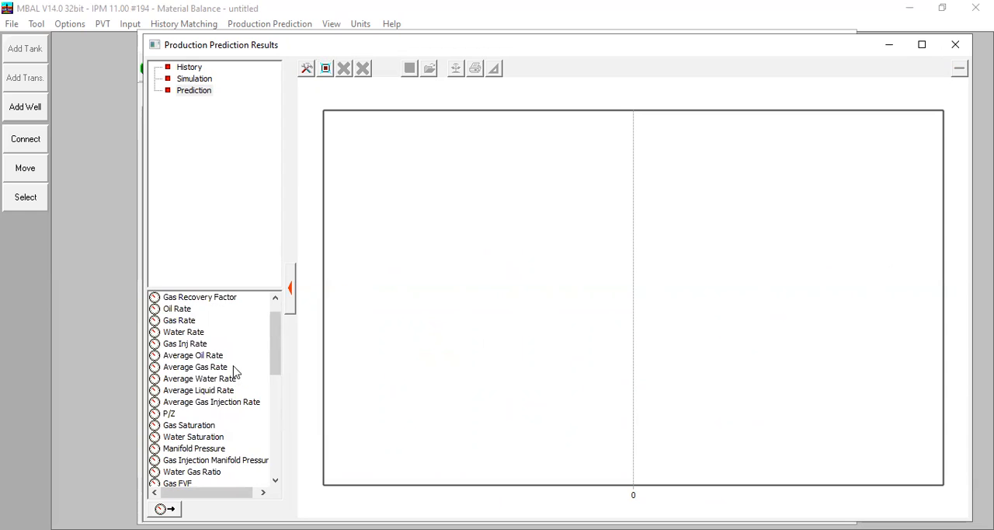
left_click(193, 334)
scroll(198, 348, "down", 5)
scroll(198, 347, "down", 3)
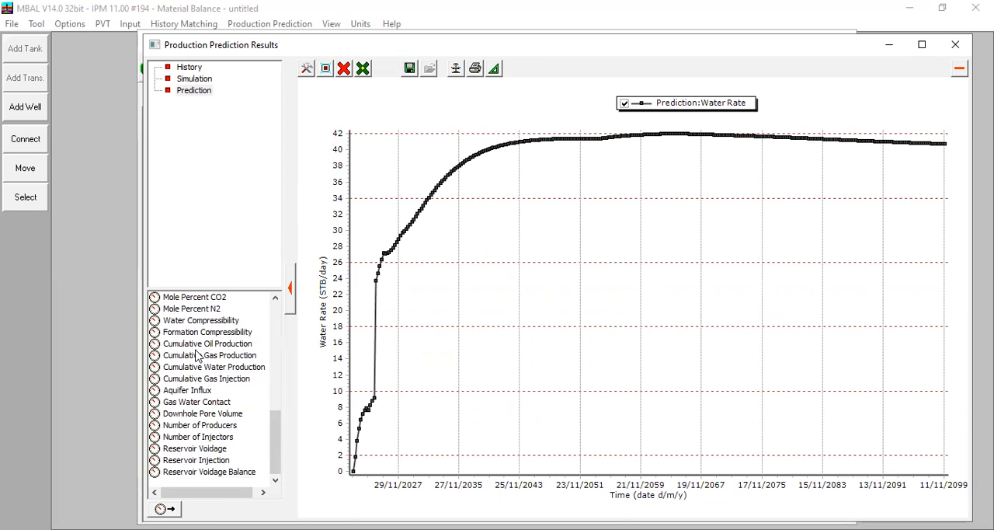
left_click(187, 391)
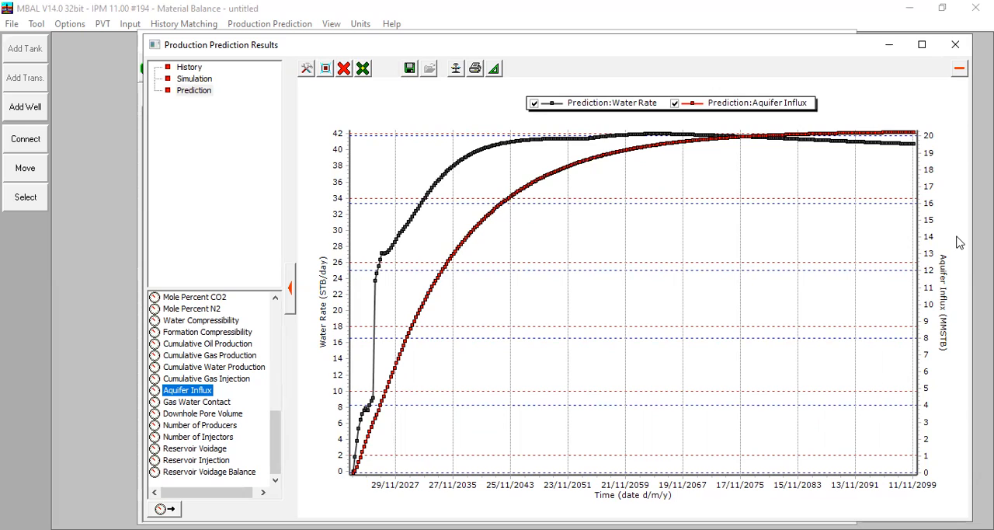
Step: Clear the plot to compare Reservoir Voidage with Reservoir Injection, and replace both with the Reservoir Voidage Balance curve
left_click(324, 72)
left_click(343, 69)
left_click(379, 119)
left_click(186, 449)
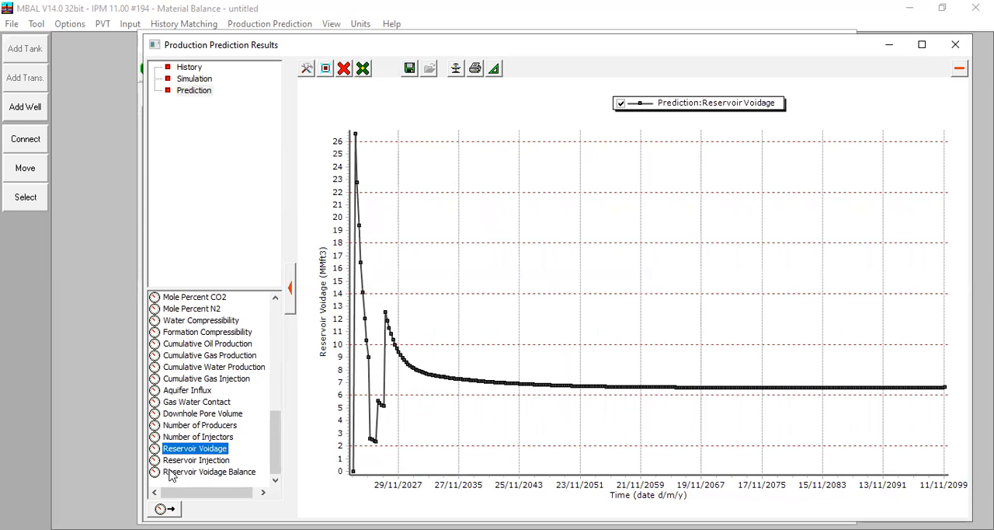
left_click(179, 462)
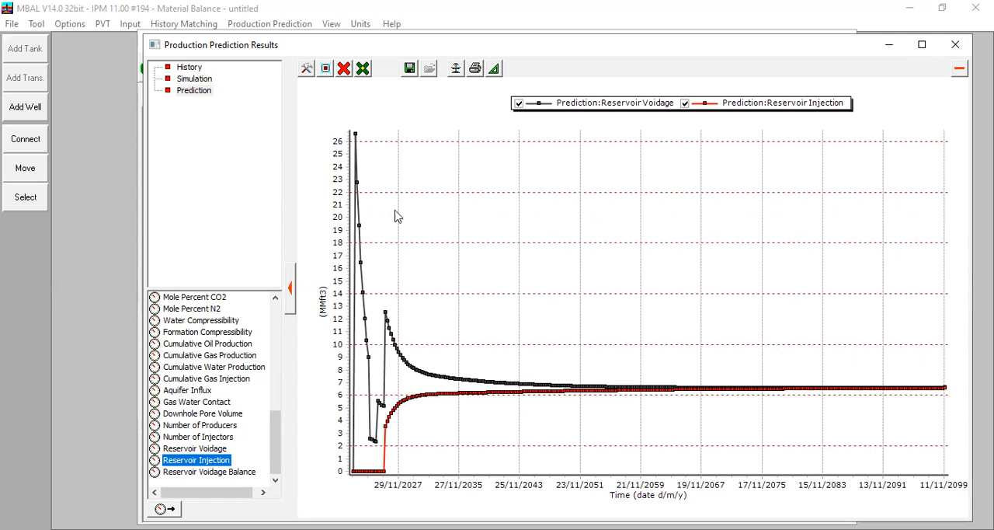
left_click(343, 68)
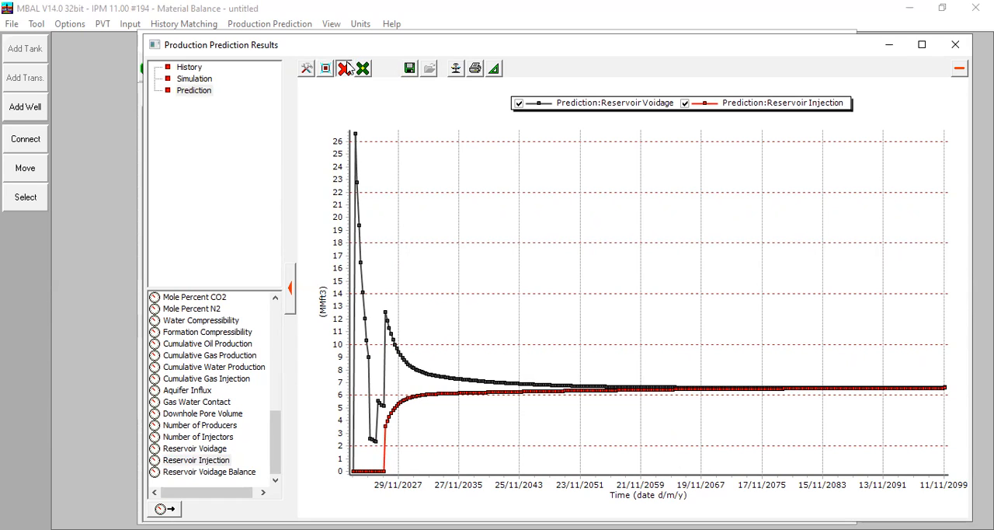
left_click(194, 472)
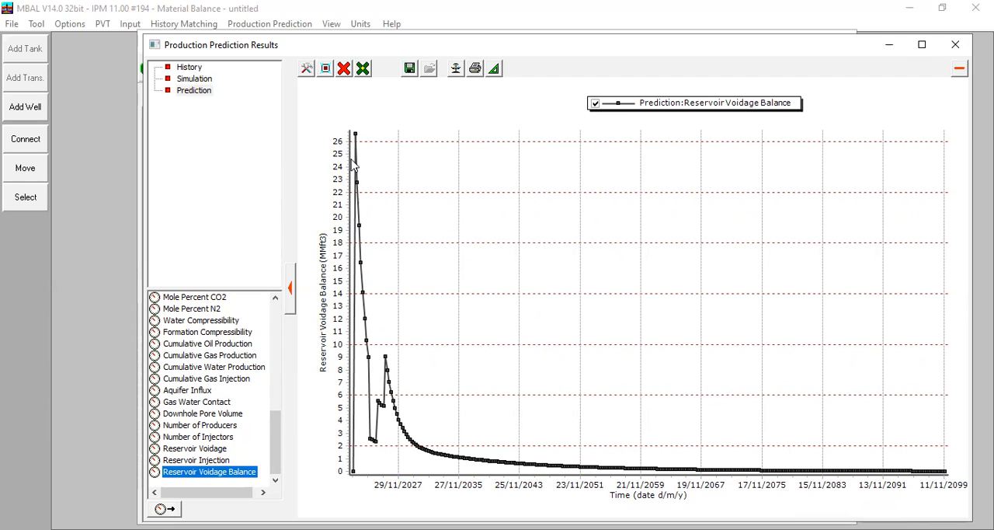
Step: Add Tank Pressure to the Reservoir Voidage Balance plot, enlarge the late-time part of both curves, and close the prediction results
scroll(225, 327, "up", 9)
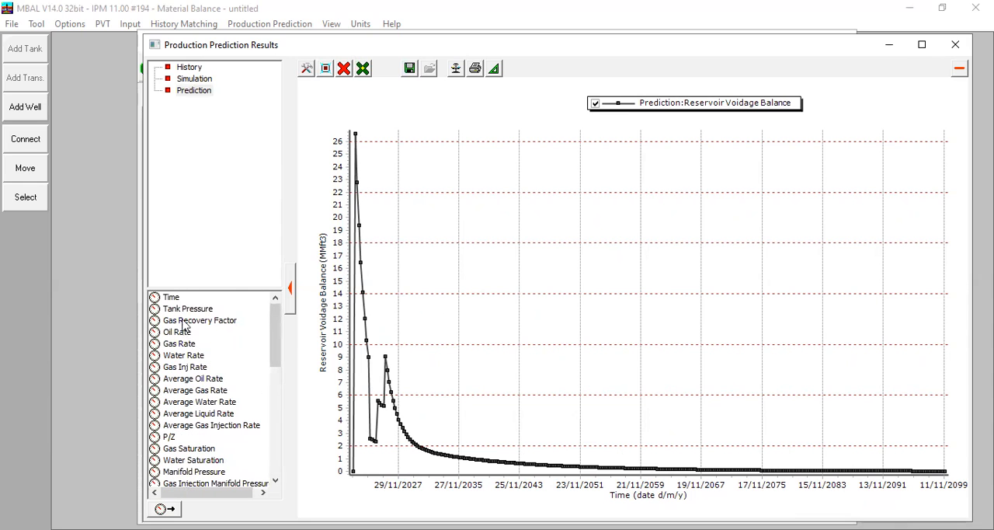
left_click(188, 309)
mouse_move(371, 256)
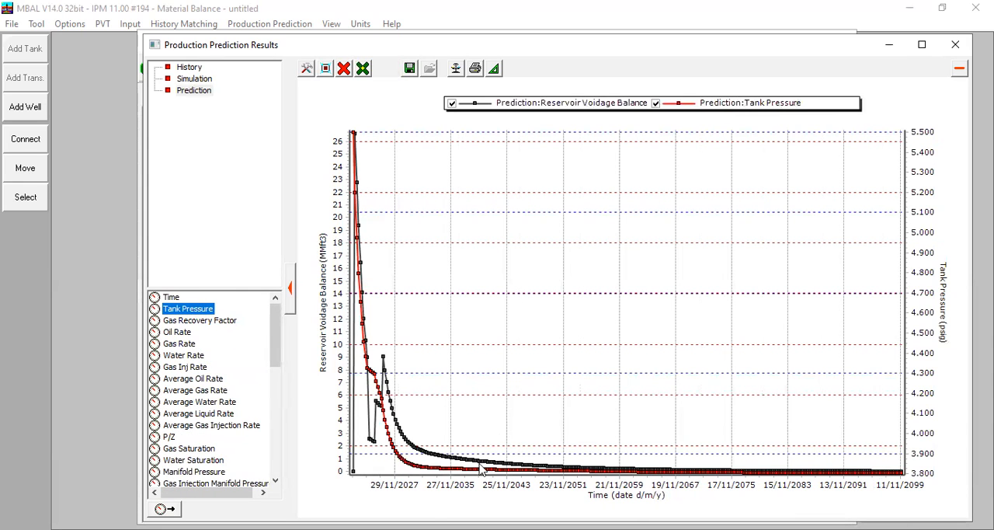
left_click_drag(486, 447, 872, 486)
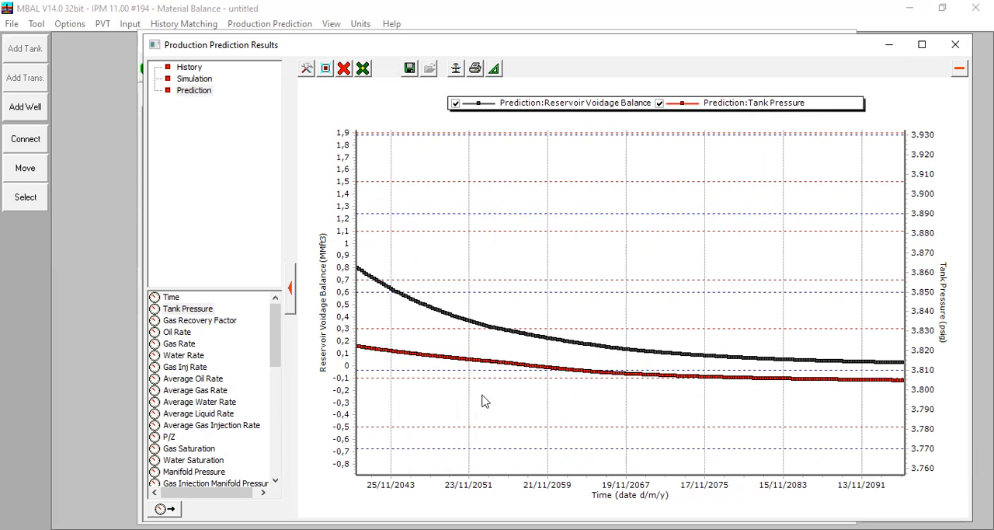
mouse_move(406, 353)
mouse_move(749, 380)
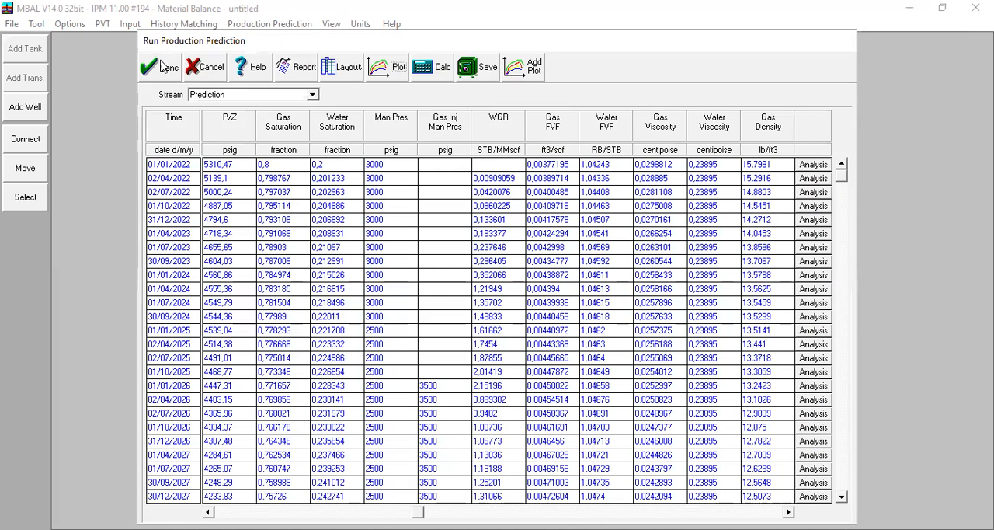
left_click(159, 68)
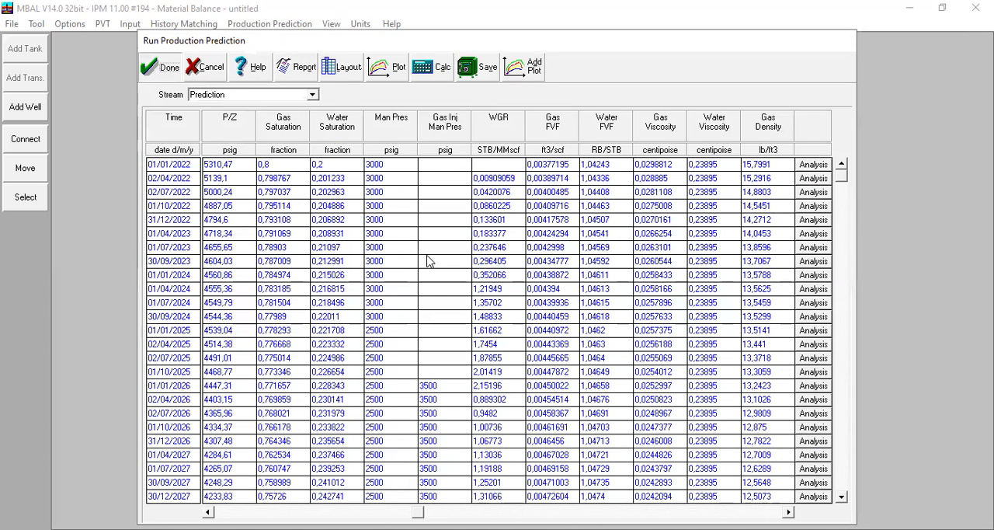
Step: Open the prediction's well results and review the result tables of streams 1-Prod1 and 2-Prod2
left_click(280, 26)
left_click(280, 196)
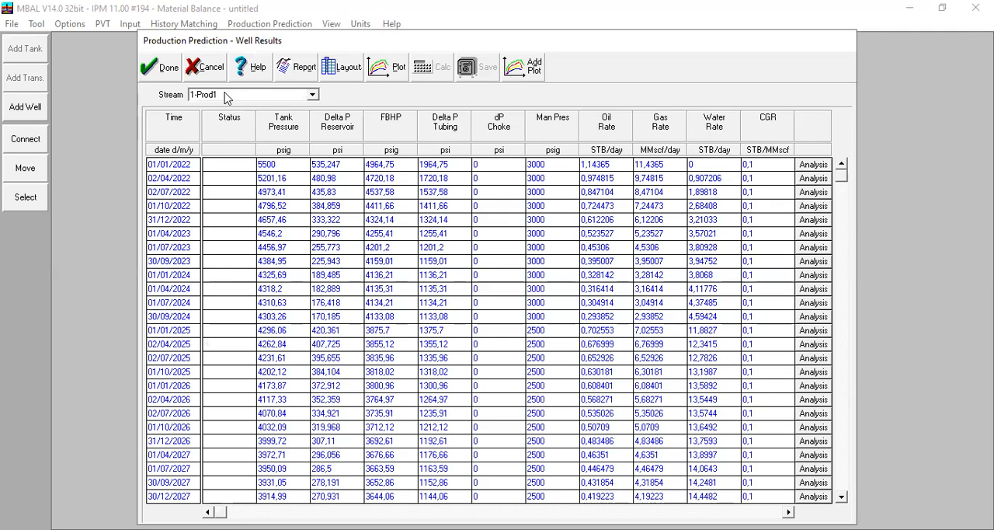
left_click(226, 95)
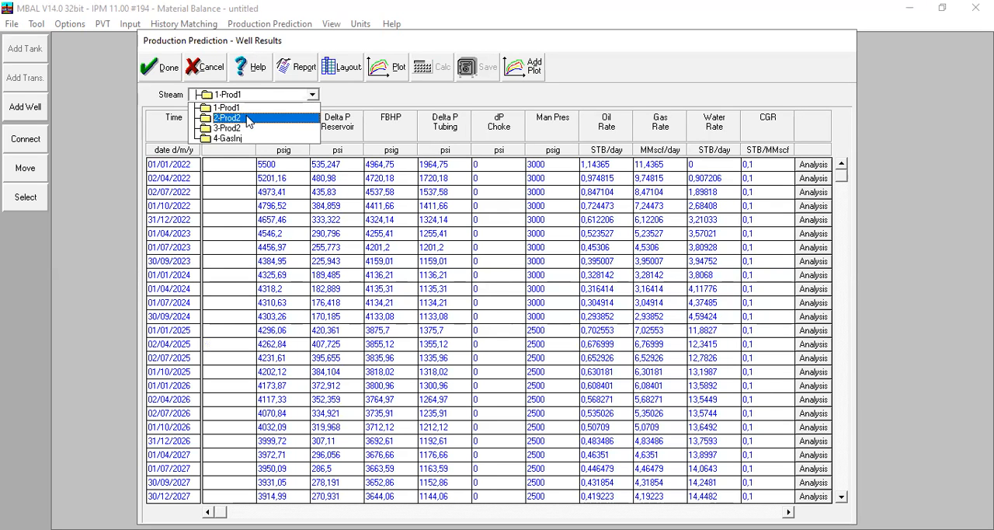
left_click(248, 118)
left_click(249, 96)
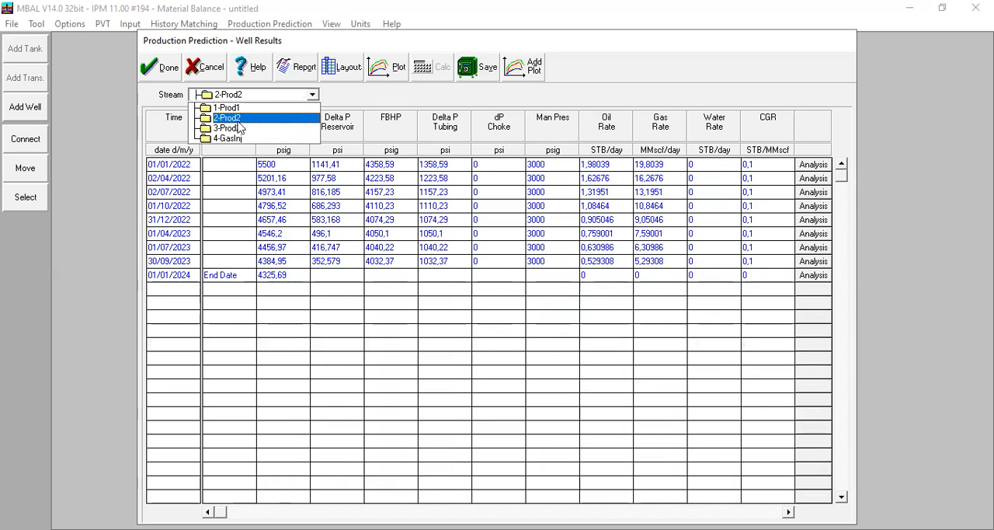
left_click(448, 314)
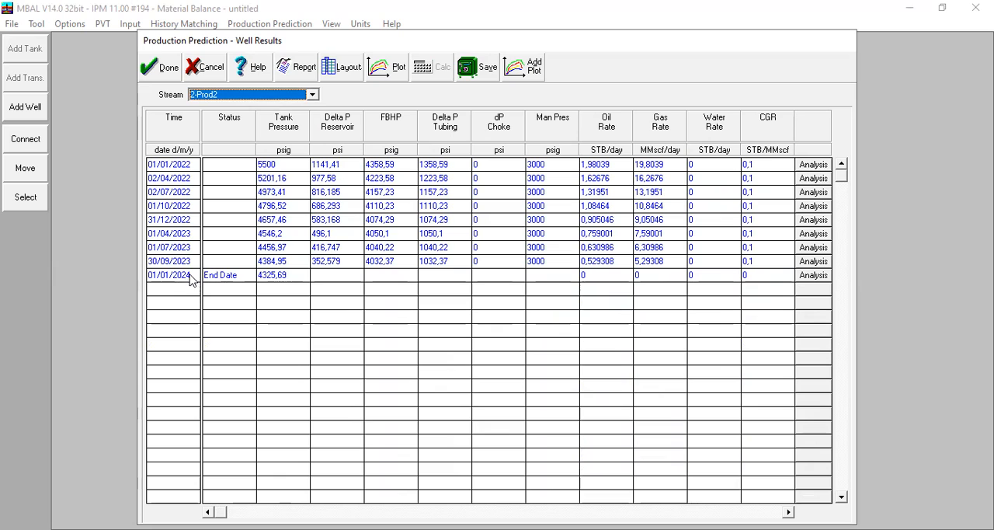
Step: Review the well results of stream 3-Prod2 through its last dates, and those of stream 4-GasInj
left_click(262, 98)
left_click(233, 128)
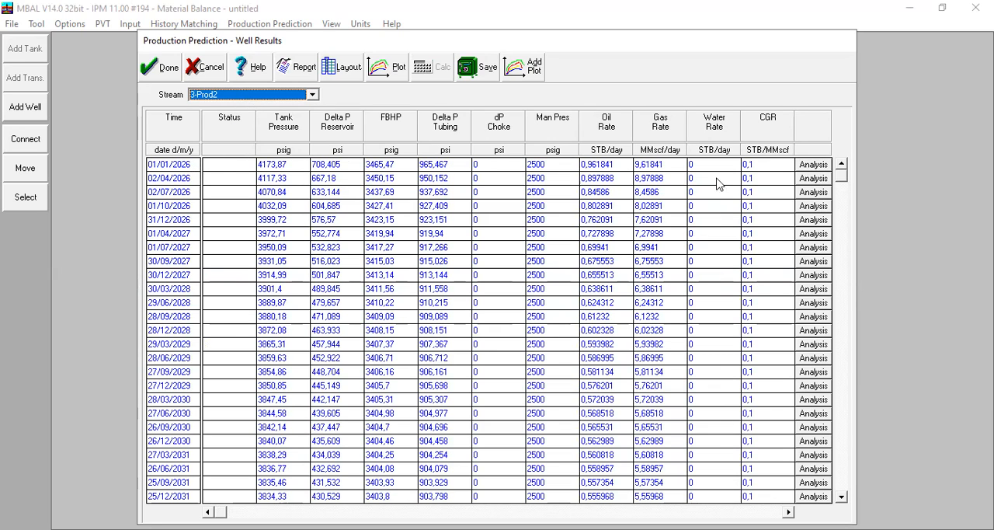
left_click_drag(841, 176, 831, 501)
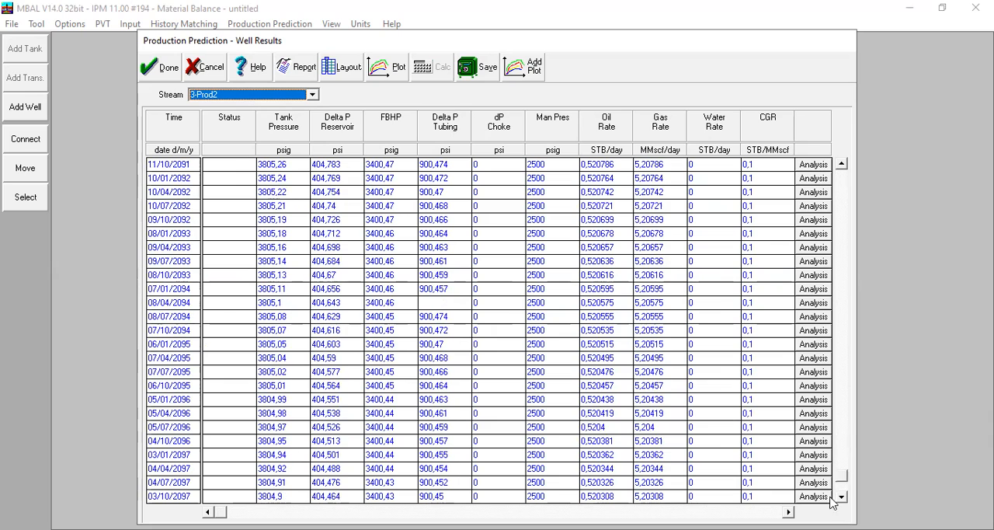
left_click(288, 94)
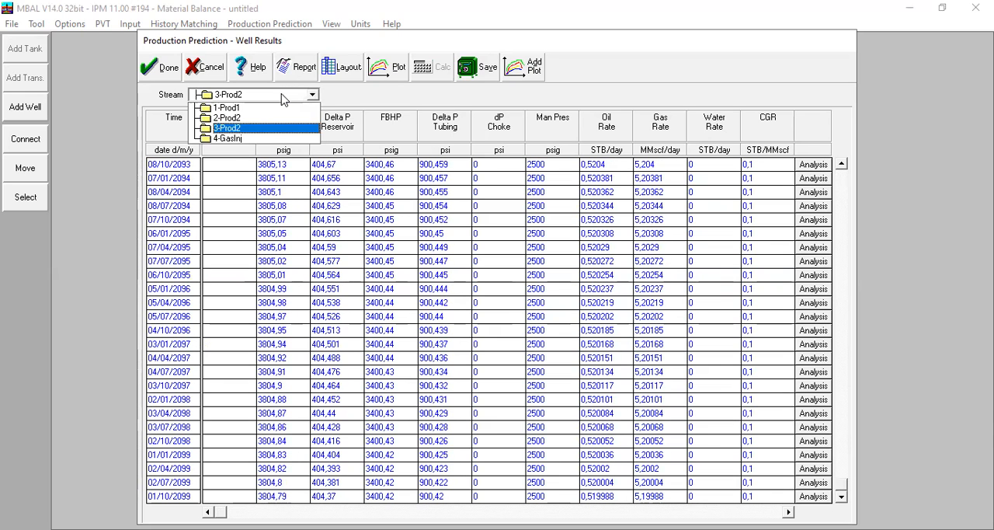
left_click(233, 138)
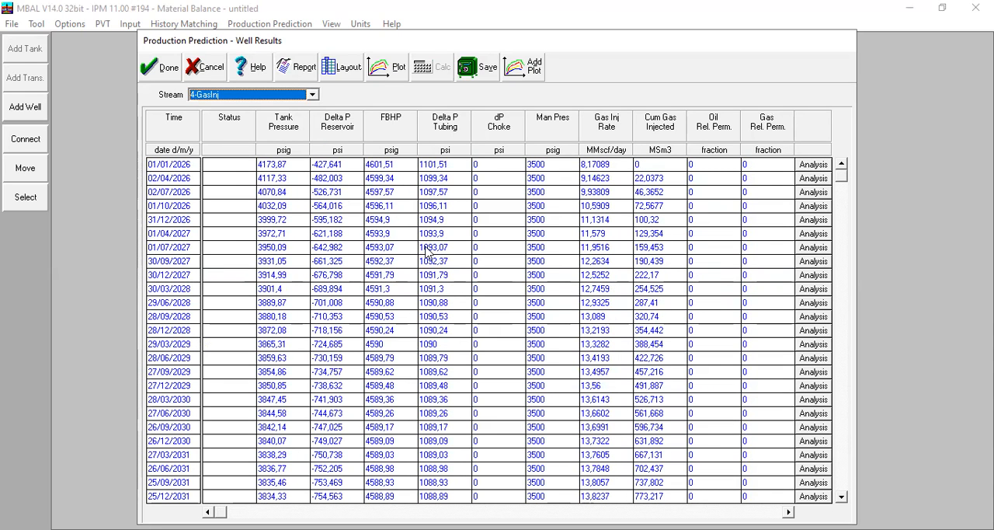
Step: Return to stream 1-Prod1 and plot its Gas Rate together with Number of Wells(Prod.Inj) against time
left_click(233, 94)
left_click(227, 106)
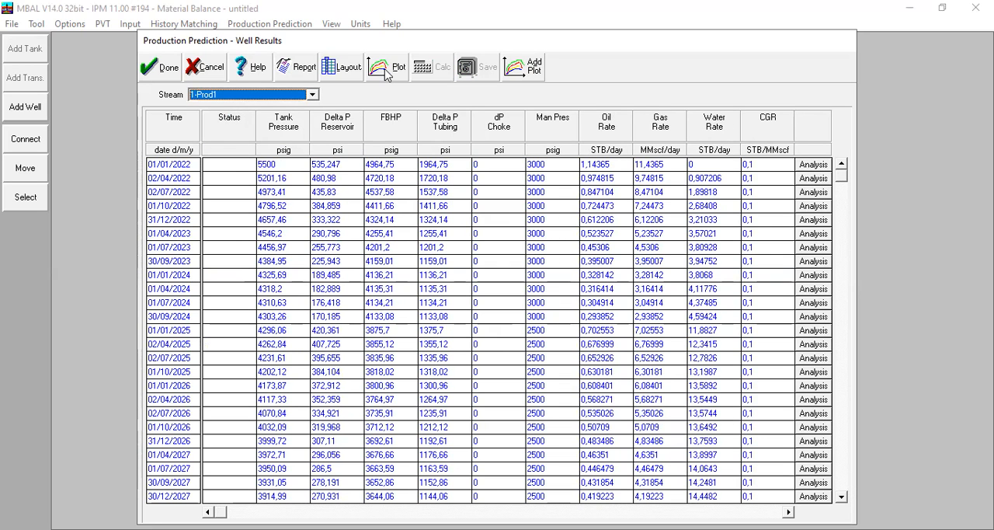
left_click(386, 68)
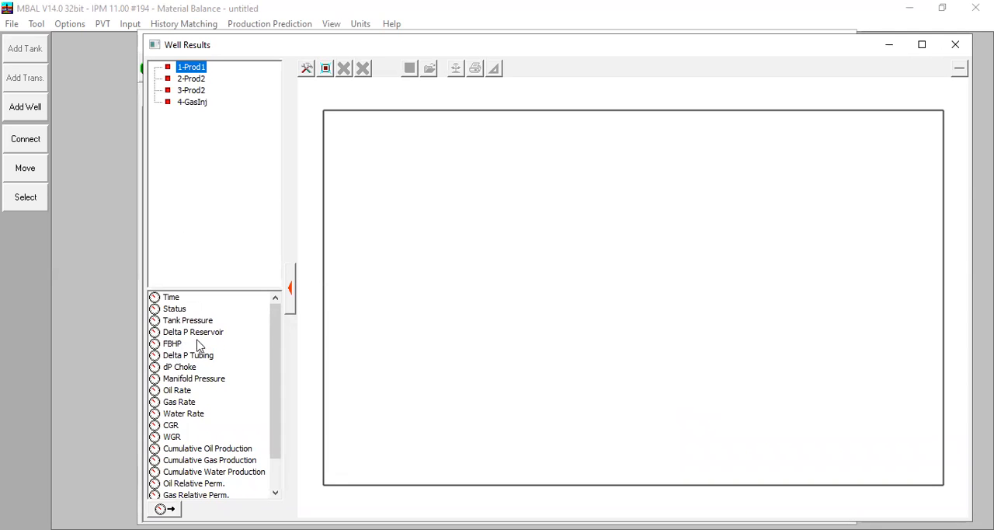
left_click(186, 407)
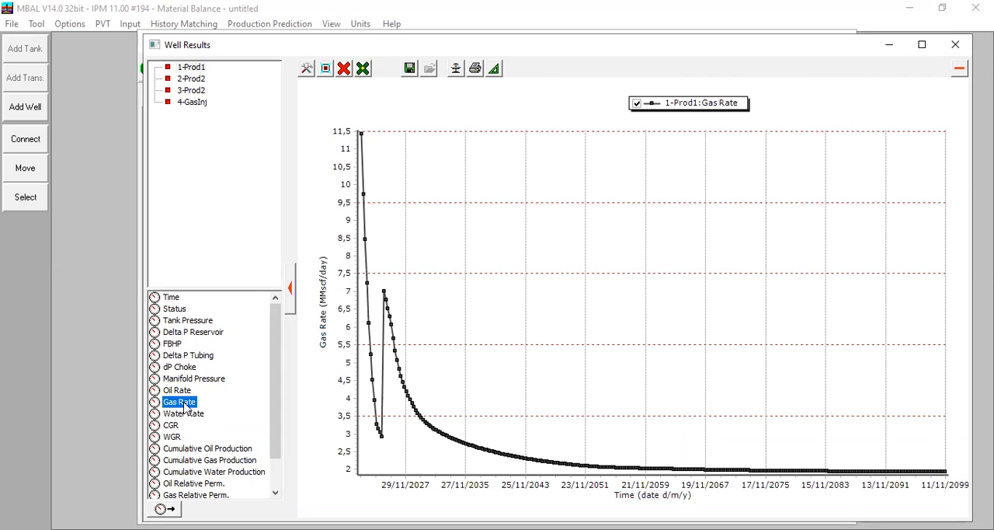
scroll(190, 414, "down", 1)
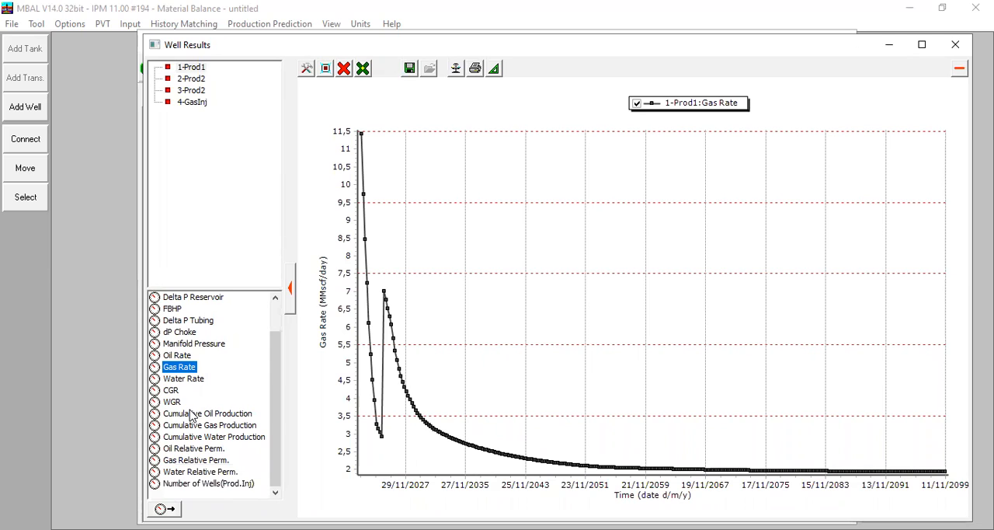
left_click(198, 483)
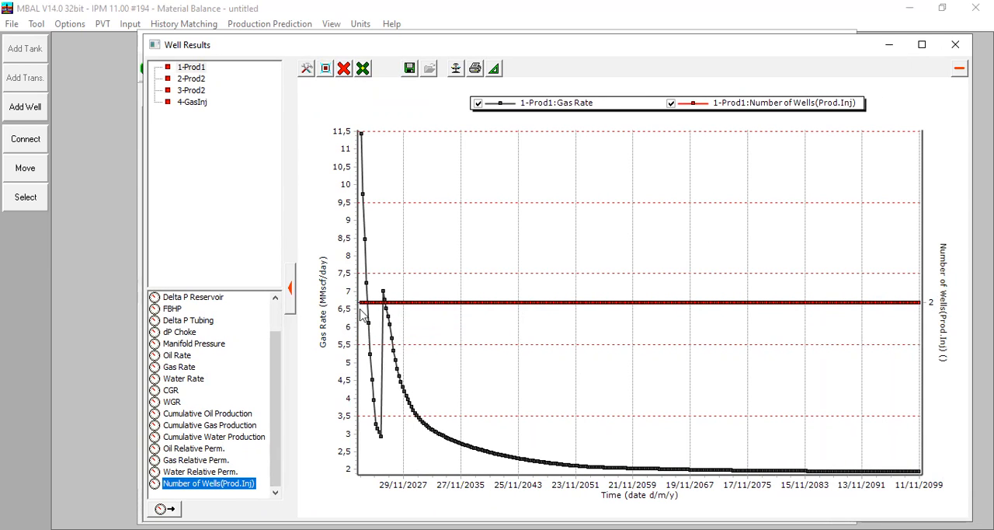
Step: Replace the 1-Prod1 curves with FBHP and Tank Pressure, and enlarge both curves over about 2045 to 2061
left_click(173, 310)
left_click(344, 69)
left_click(360, 115)
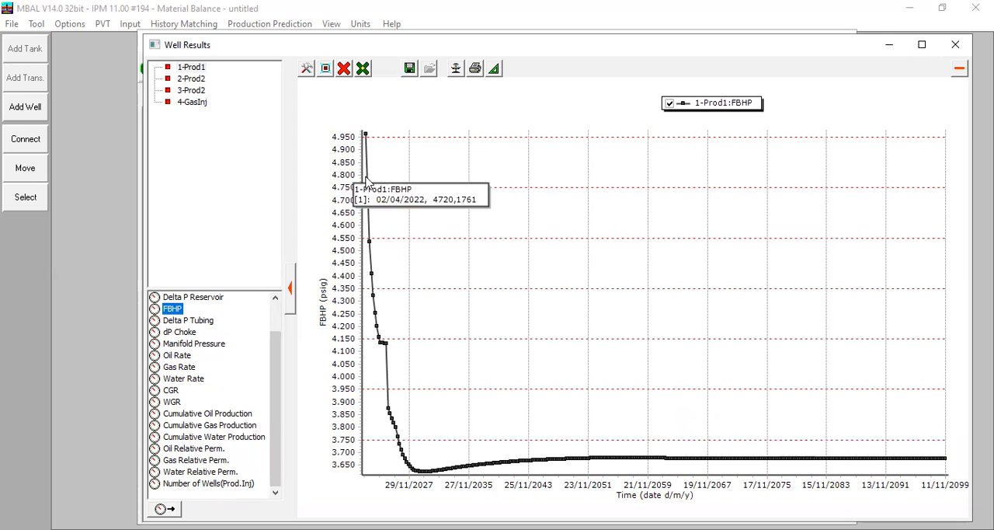
scroll(233, 419, "up", 1)
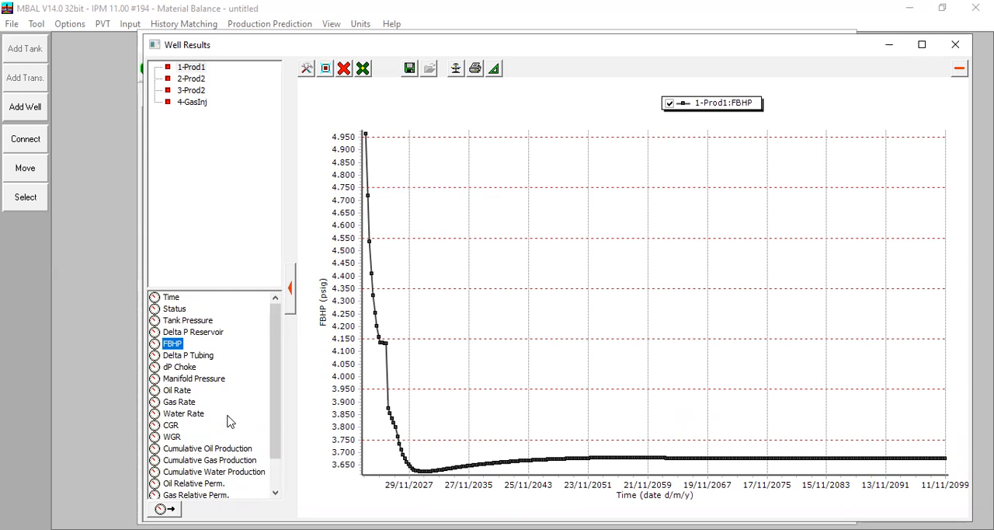
left_click(194, 321)
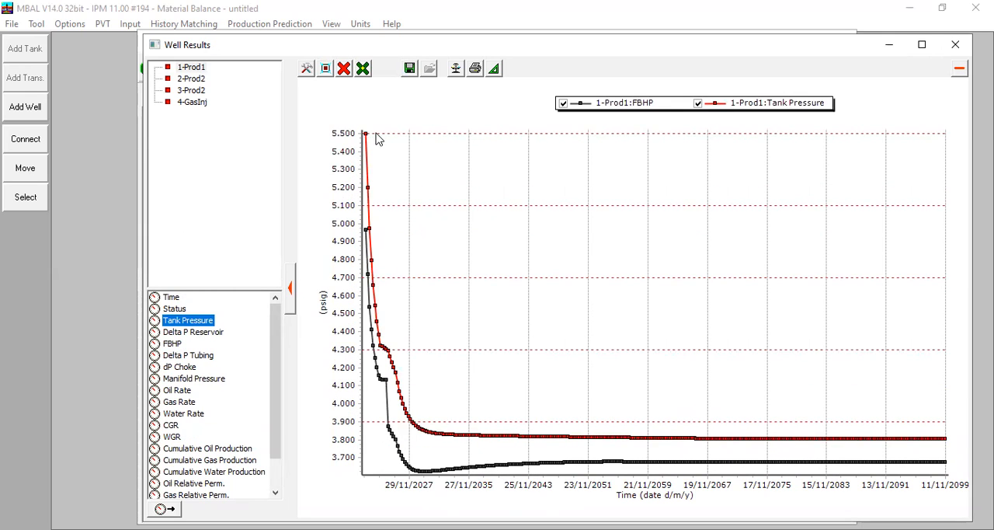
mouse_move(639, 452)
left_click_drag(535, 418, 674, 480)
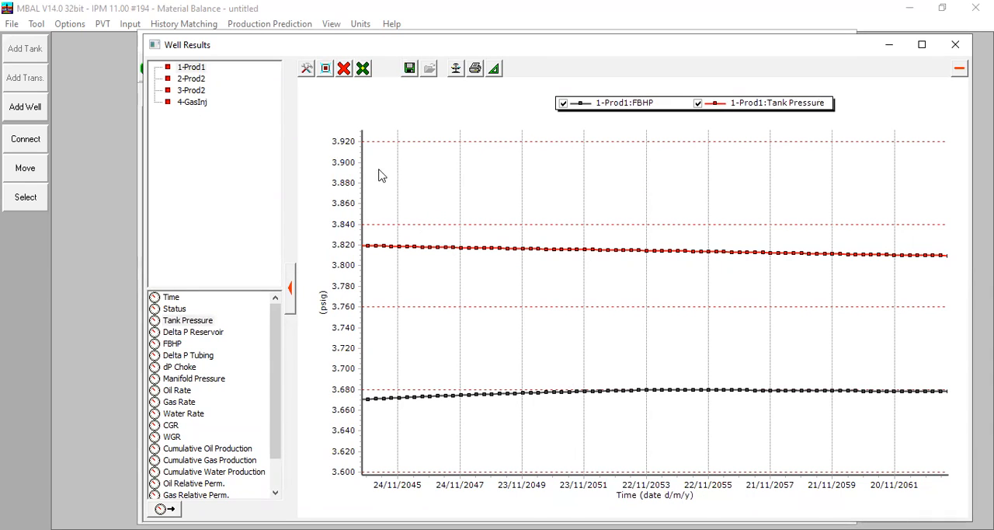
Step: Clear the plot and show the Gas Rate of 2-Prod2, examining its decline from first to last point
left_click(345, 70)
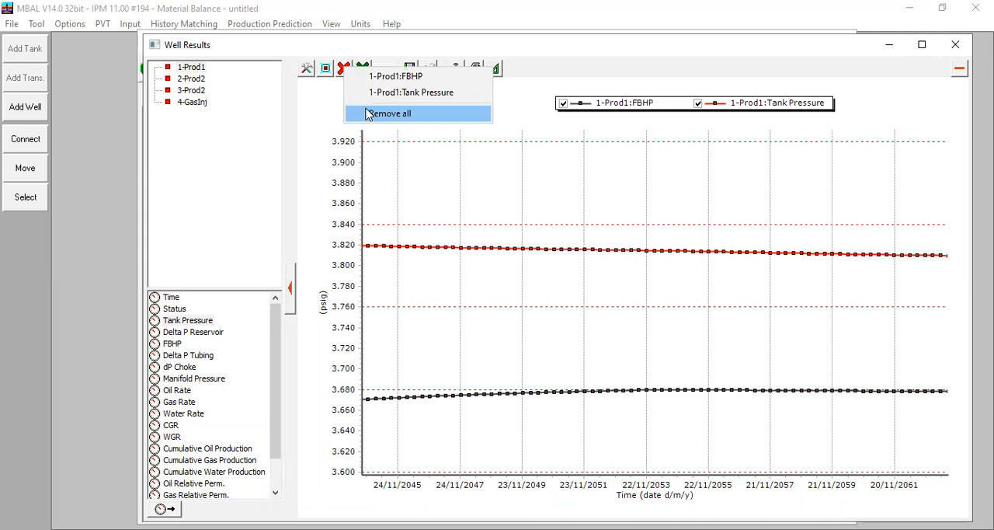
left_click(369, 114)
left_click(196, 79)
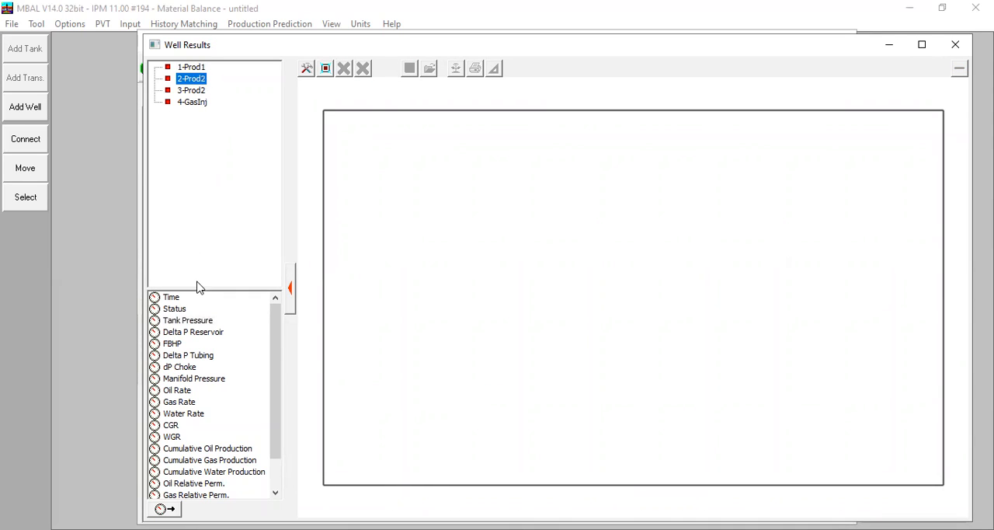
double_click(180, 402)
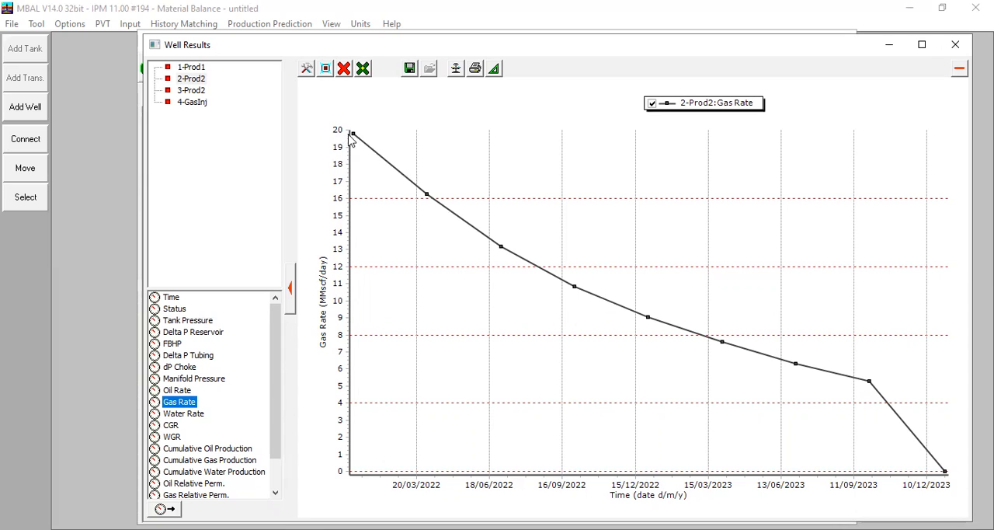
mouse_move(943, 471)
Step: Replace the curve with the 3-Prod2 Gas Rate, add the 4-GasInj Gas Inj Rate for comparison, and close the well results
left_click(344, 70)
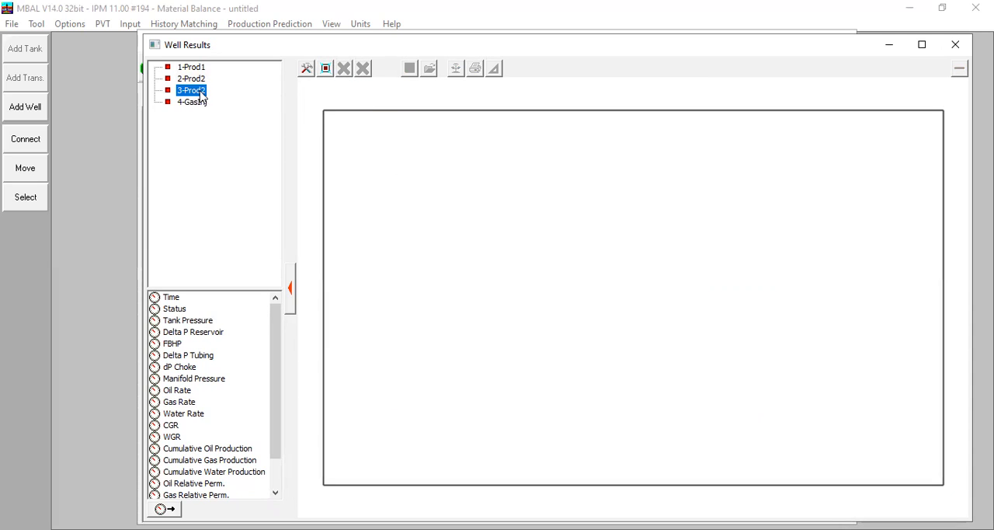
left_click(171, 425)
left_click(179, 404)
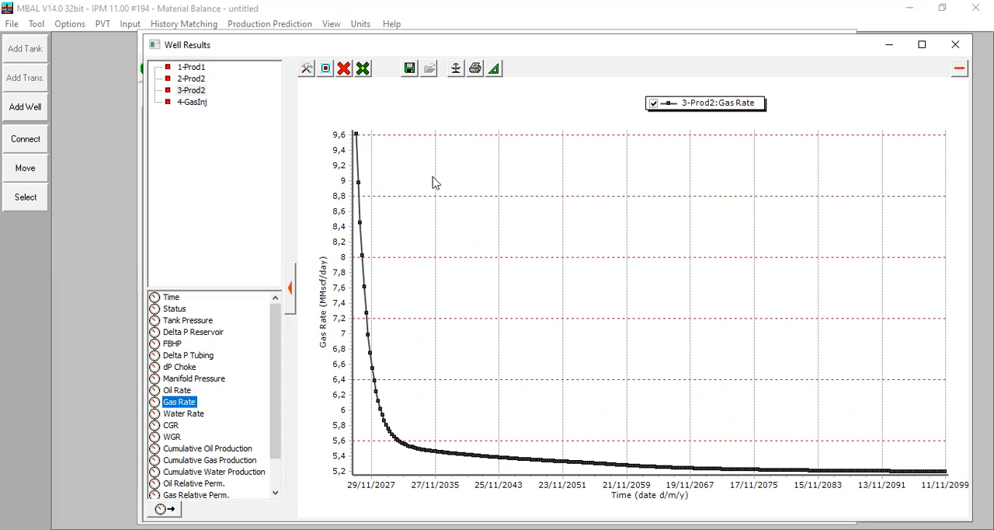
left_click(193, 103)
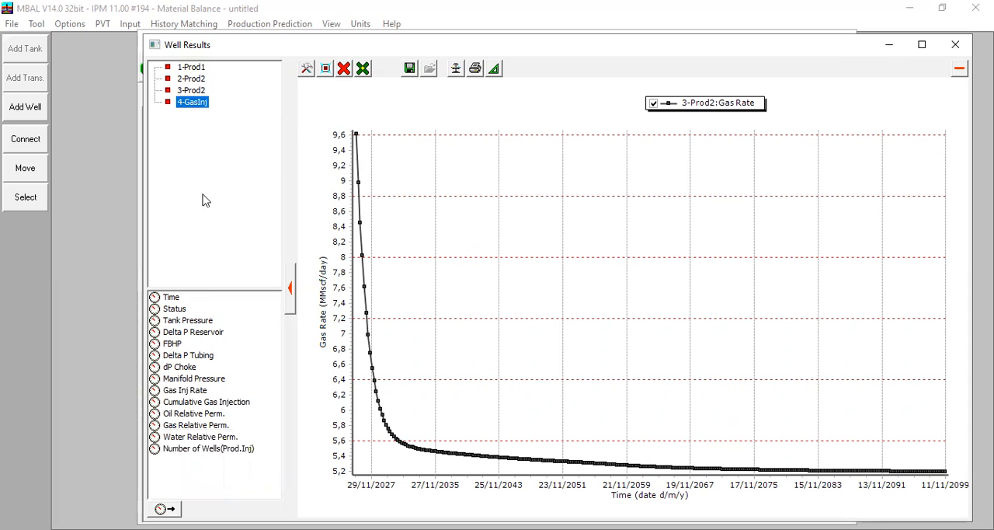
left_click(187, 391)
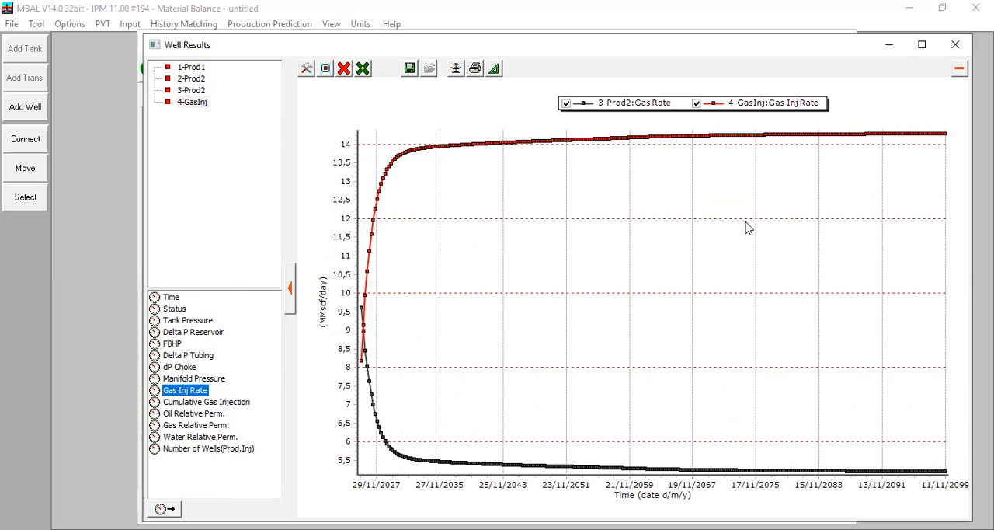
left_click(954, 46)
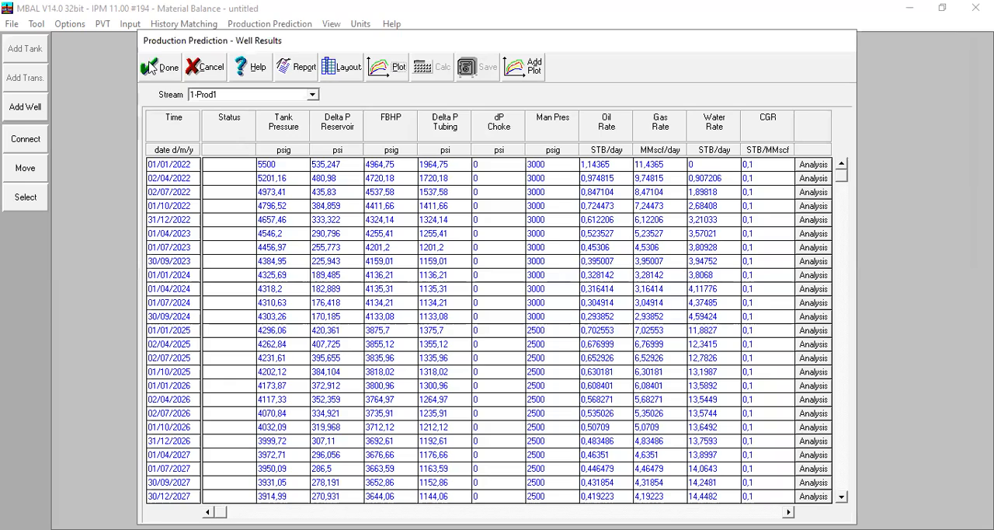
left_click(161, 68)
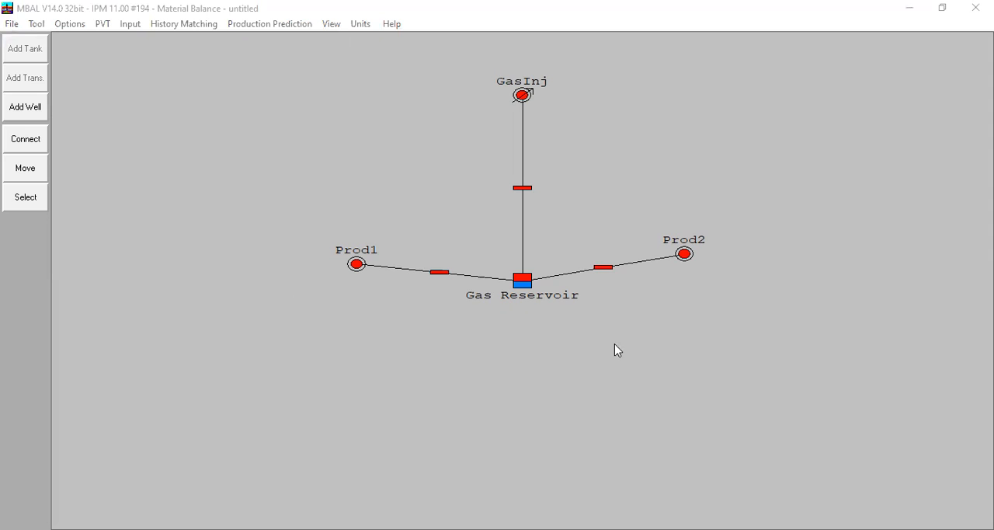
Step: Reopen the production prediction results and display their plot of Reservoir Voidage Balance and Tank Pressure
left_click(241, 23)
left_click(288, 158)
left_click(380, 71)
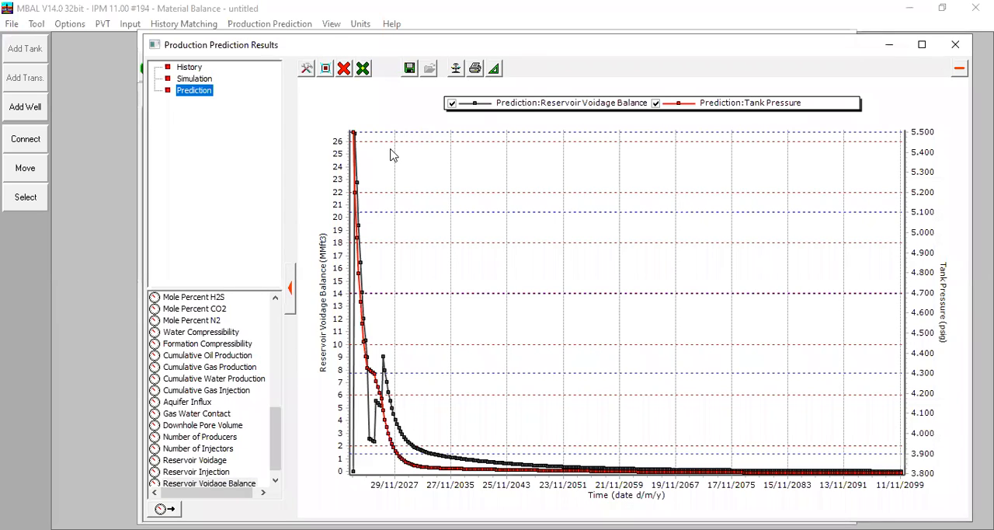